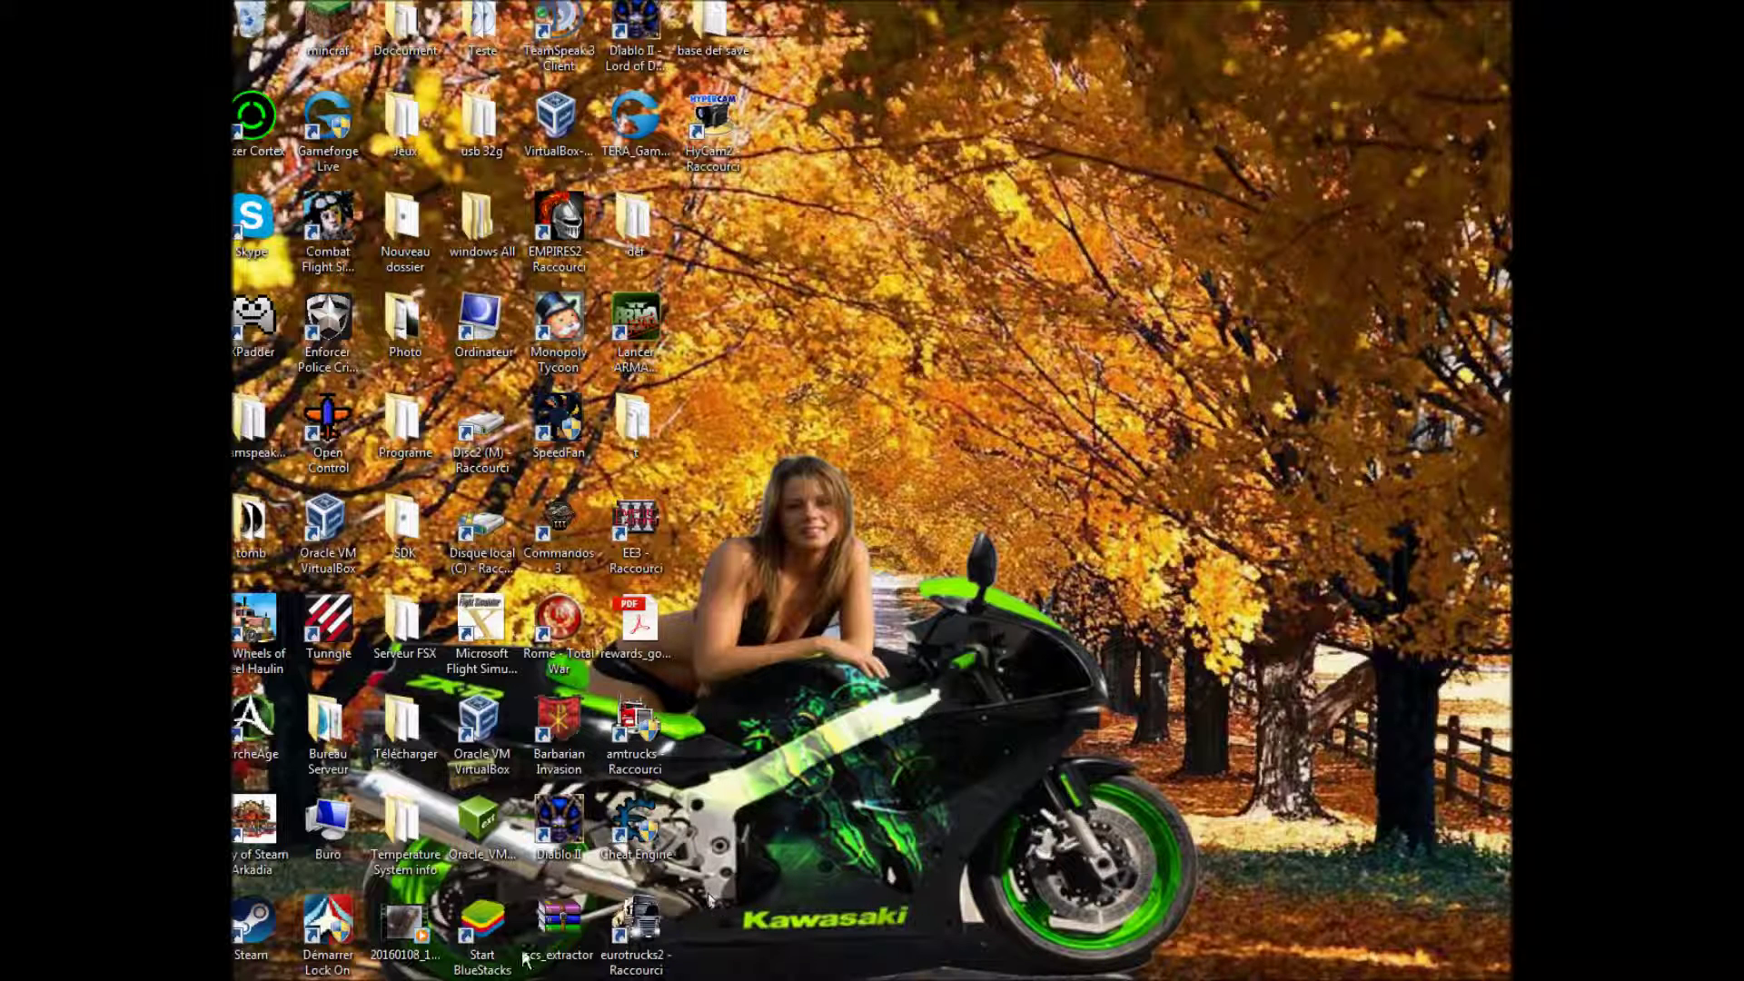
Step: Open the Program Files (x86) folder on local disk C: in a file explorer window
key("super+e")
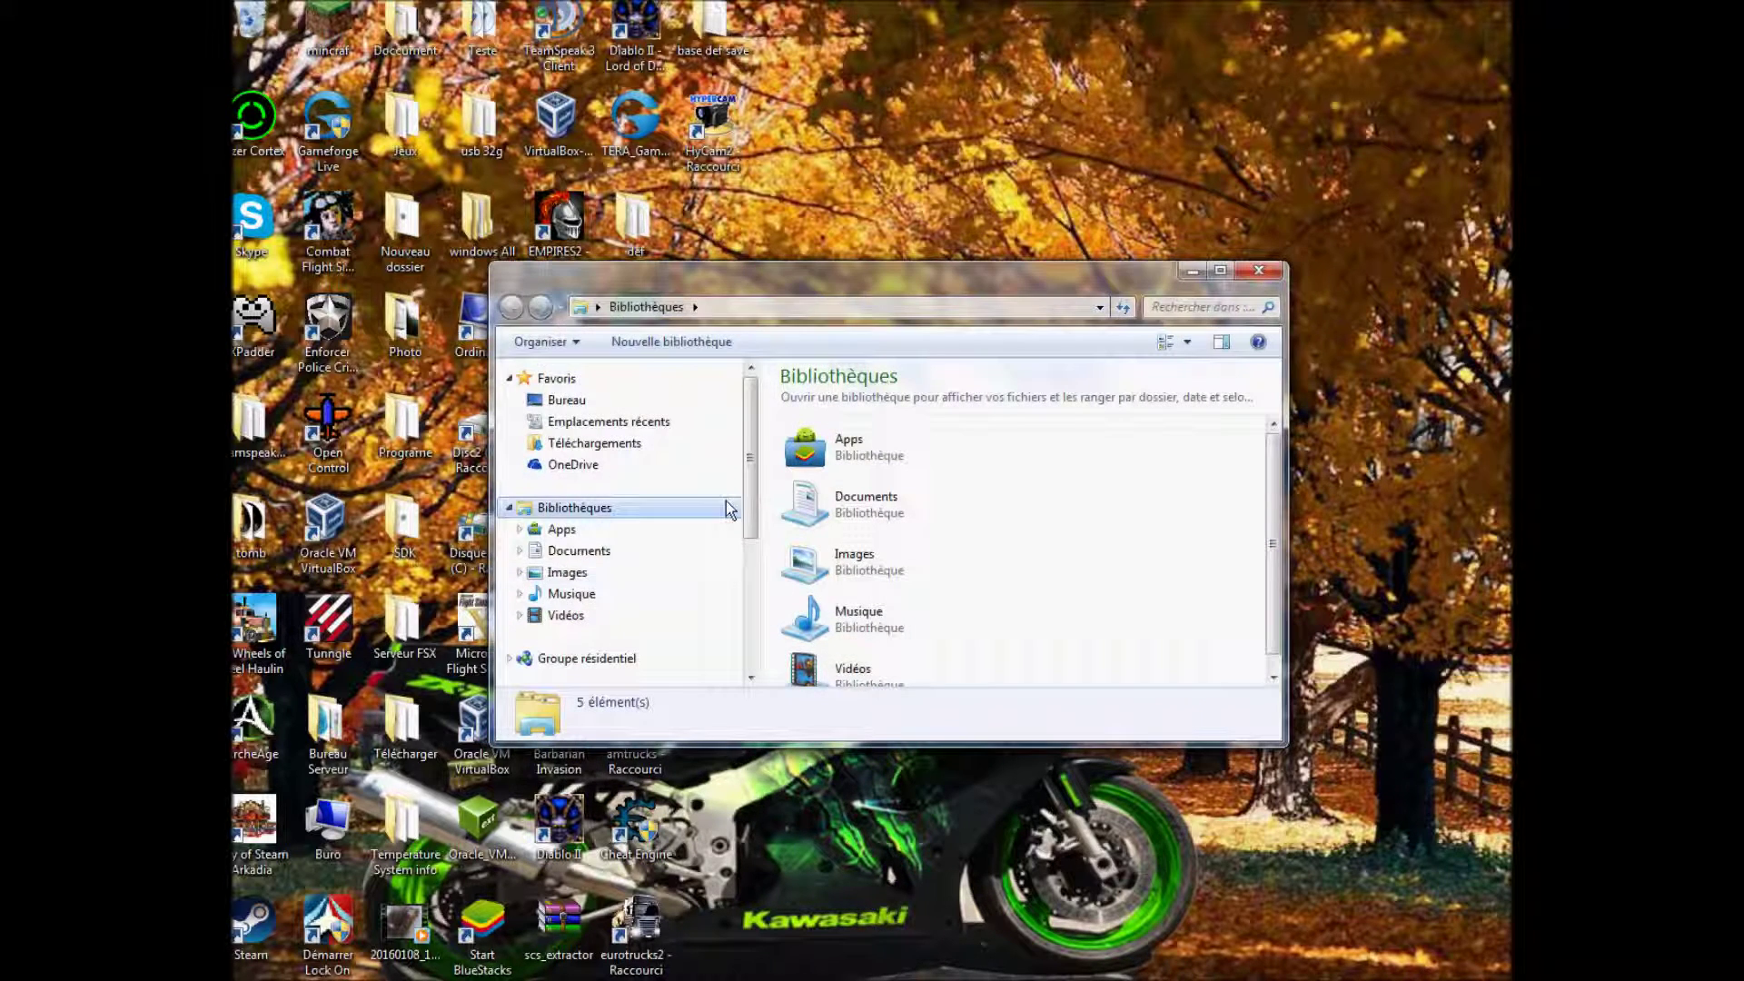
scroll(730, 508, "down", 3)
left_click(640, 565)
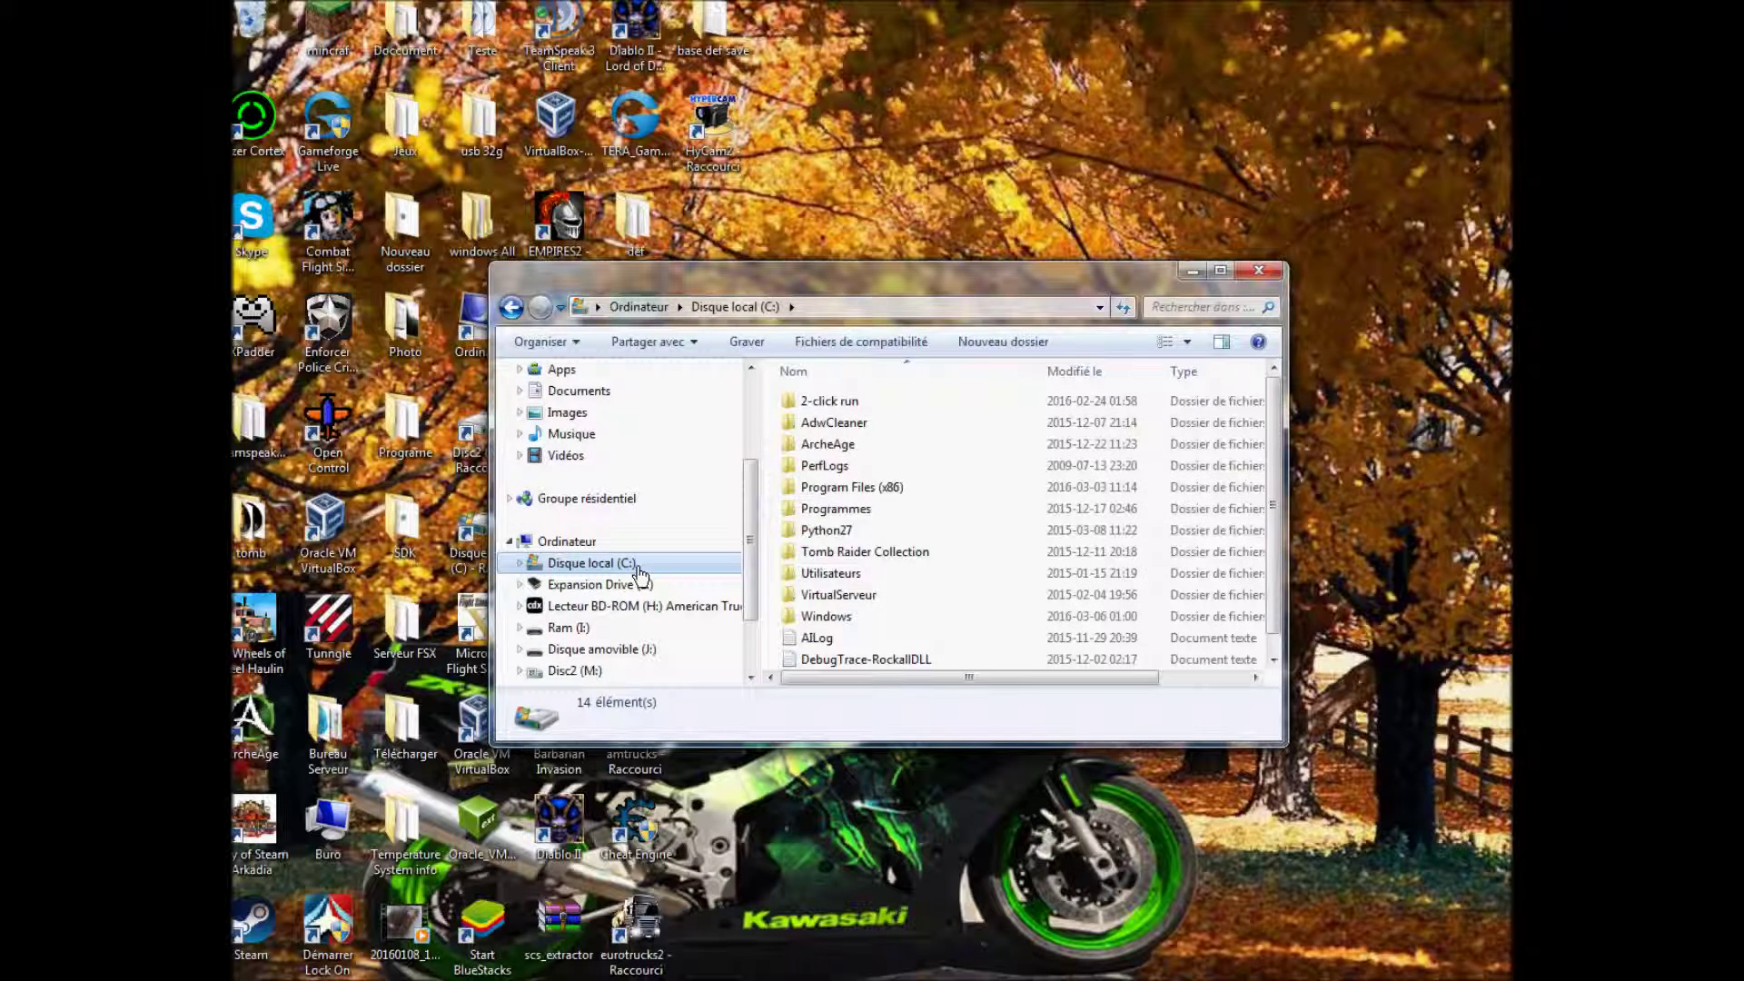
double_click(837, 487)
Step: Go into the Steam folder and open the common folder inside steamapps
left_click(854, 635)
scroll(852, 641, "down", 4)
scroll(853, 641, "down", 9)
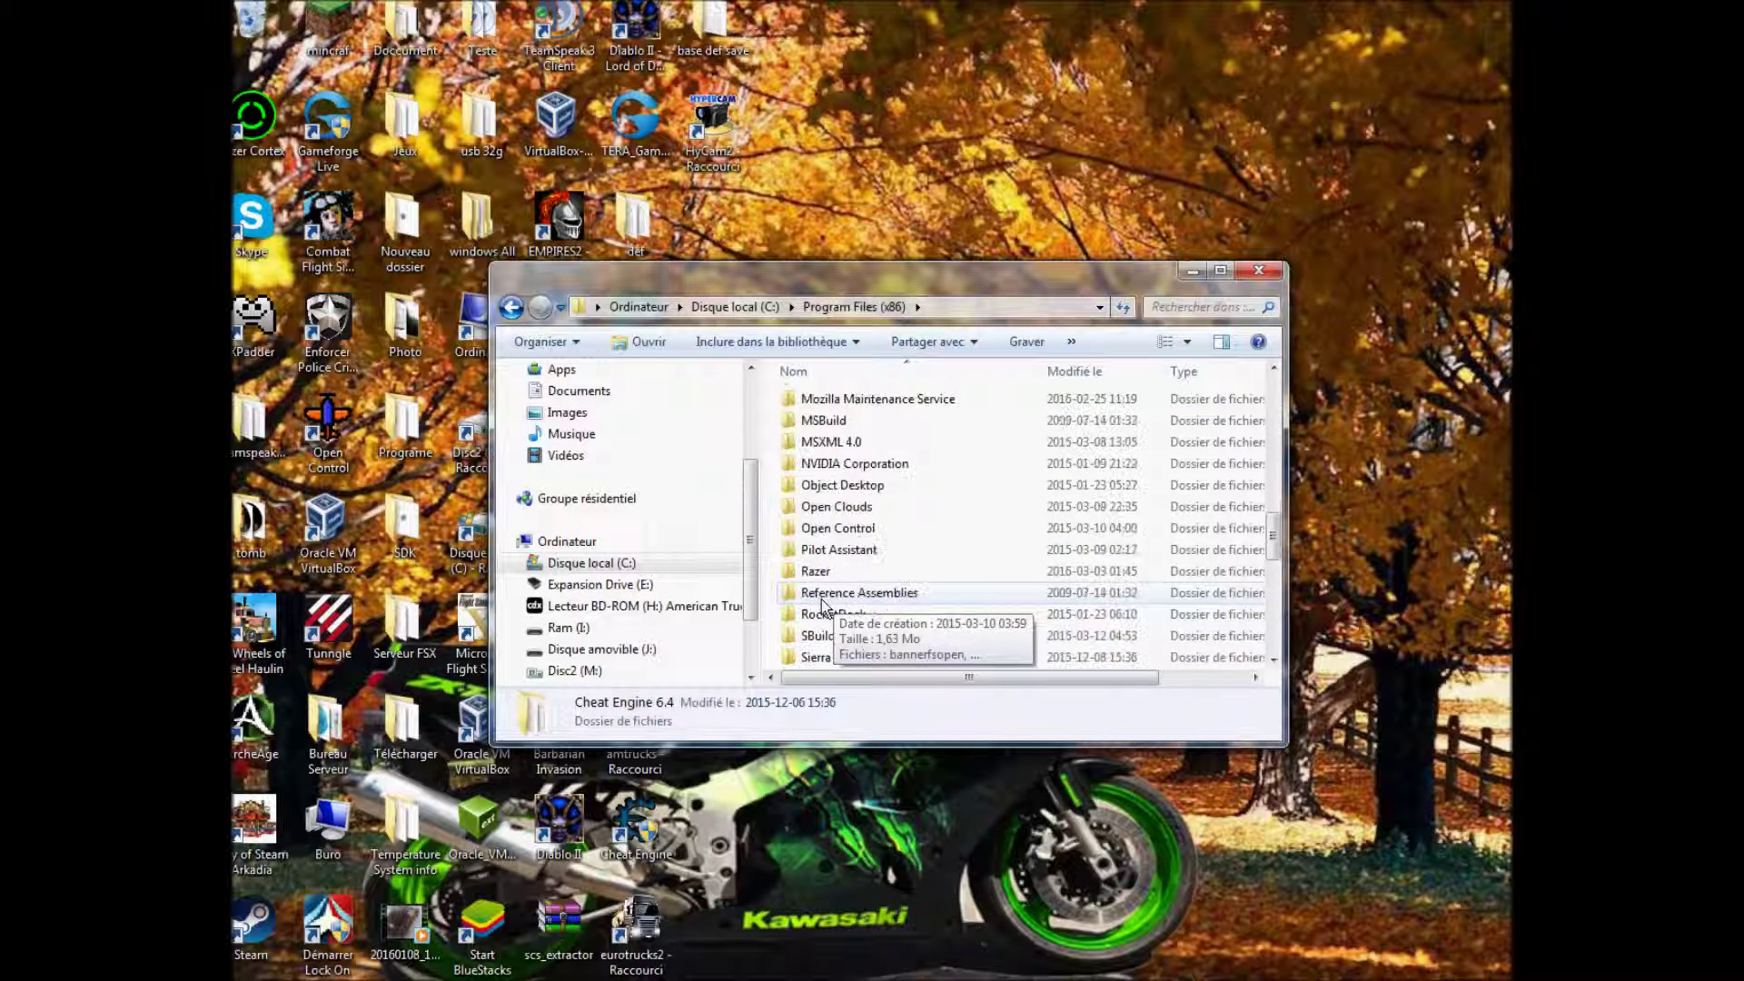
scroll(823, 608, "down", 1)
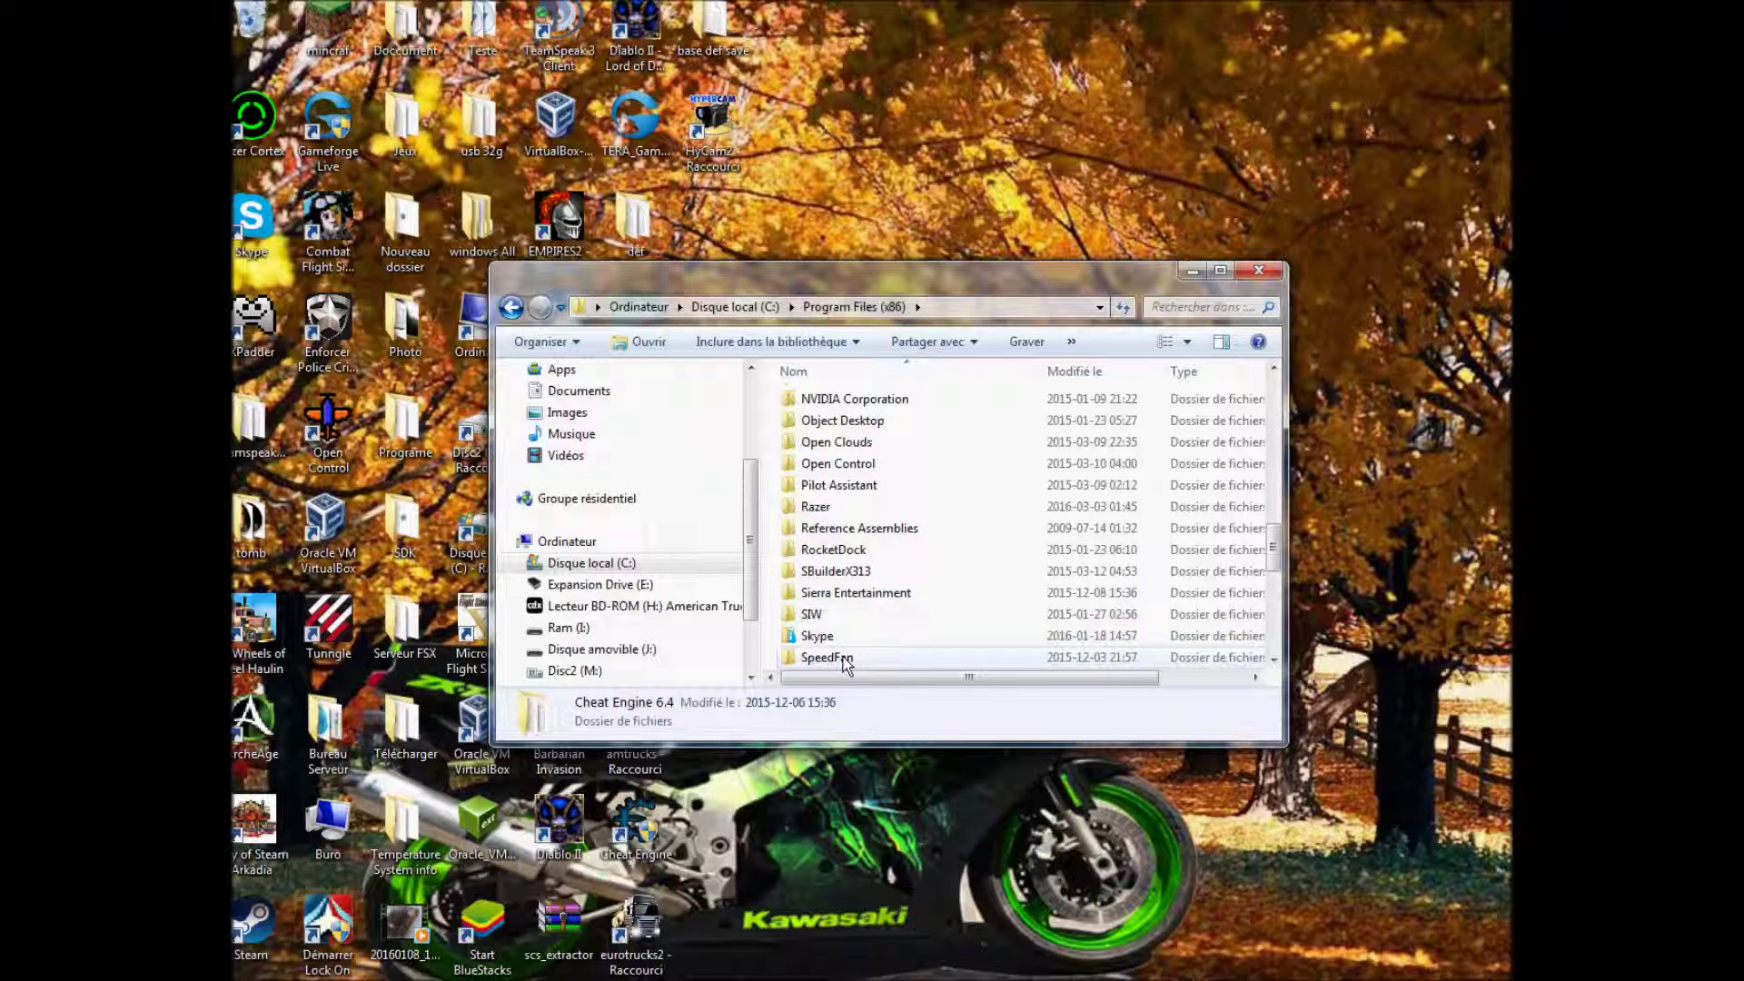
scroll(845, 663, "down", 2)
double_click(822, 571)
left_click(818, 638)
scroll(818, 618, "down", 4)
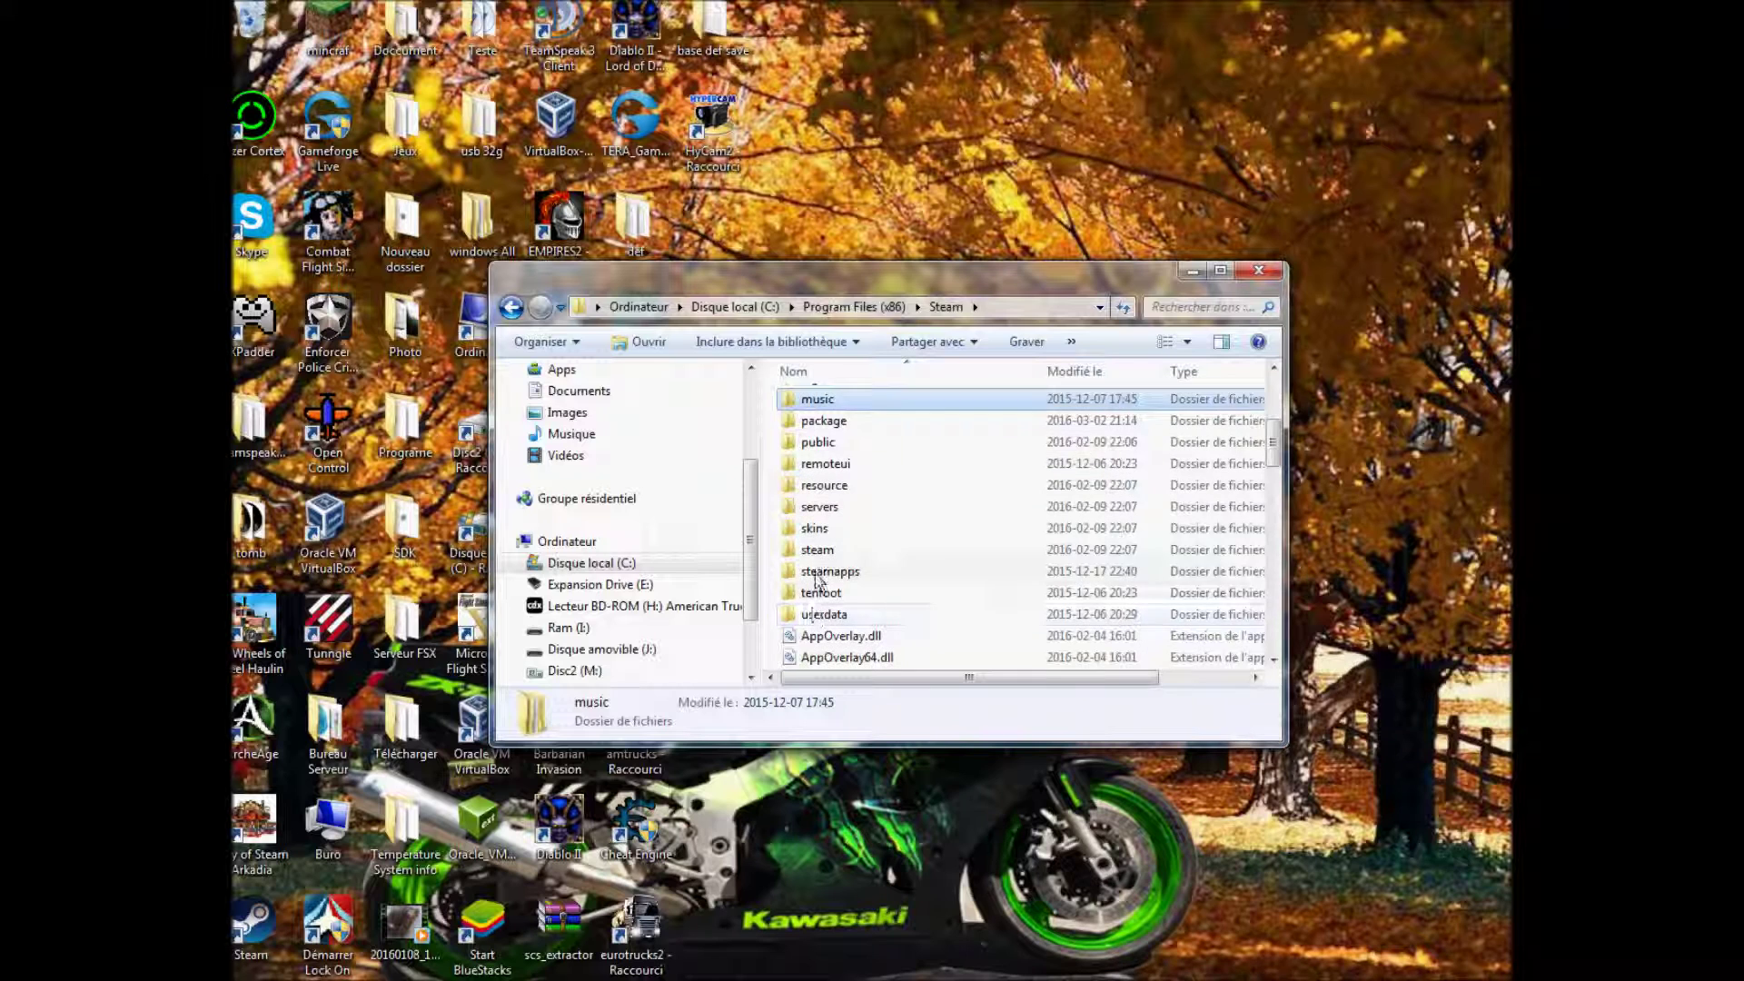
double_click(817, 575)
double_click(814, 407)
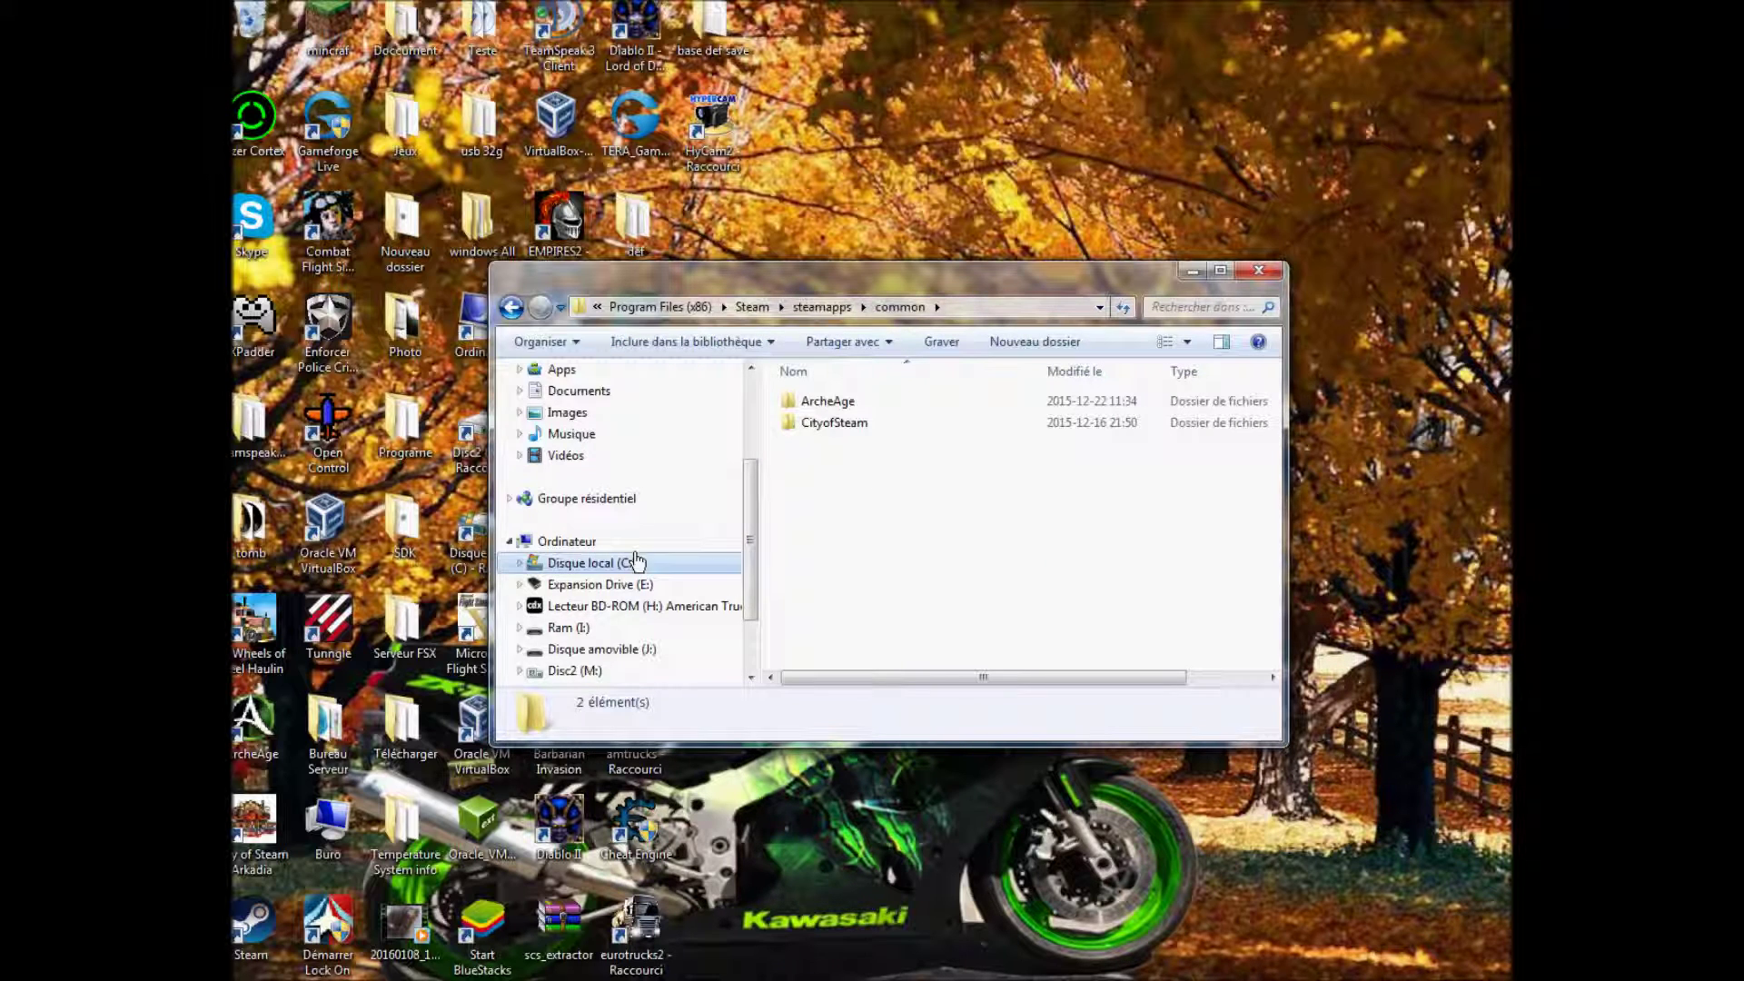
Step: Open the Euro Truck Simulator 2 v1.18.1.3s (26 DLC) folder inside 2-click run on local disk C:
left_click(636, 561)
double_click(782, 407)
left_click(798, 401)
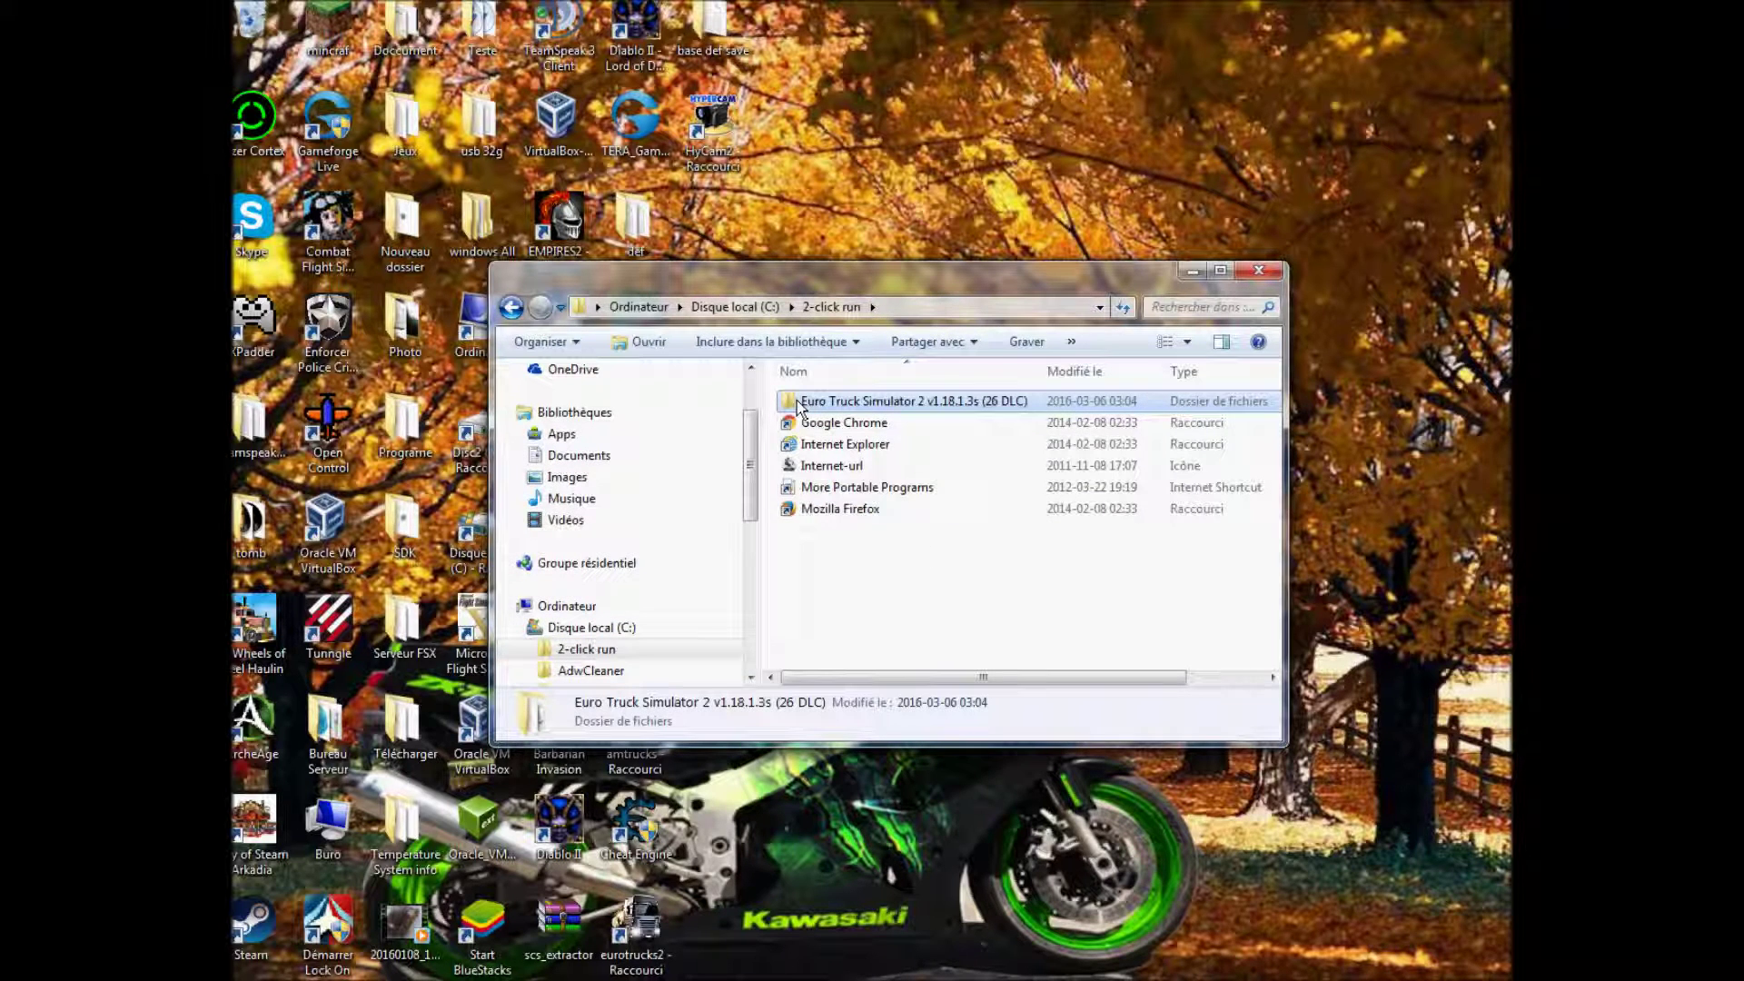
double_click(798, 400)
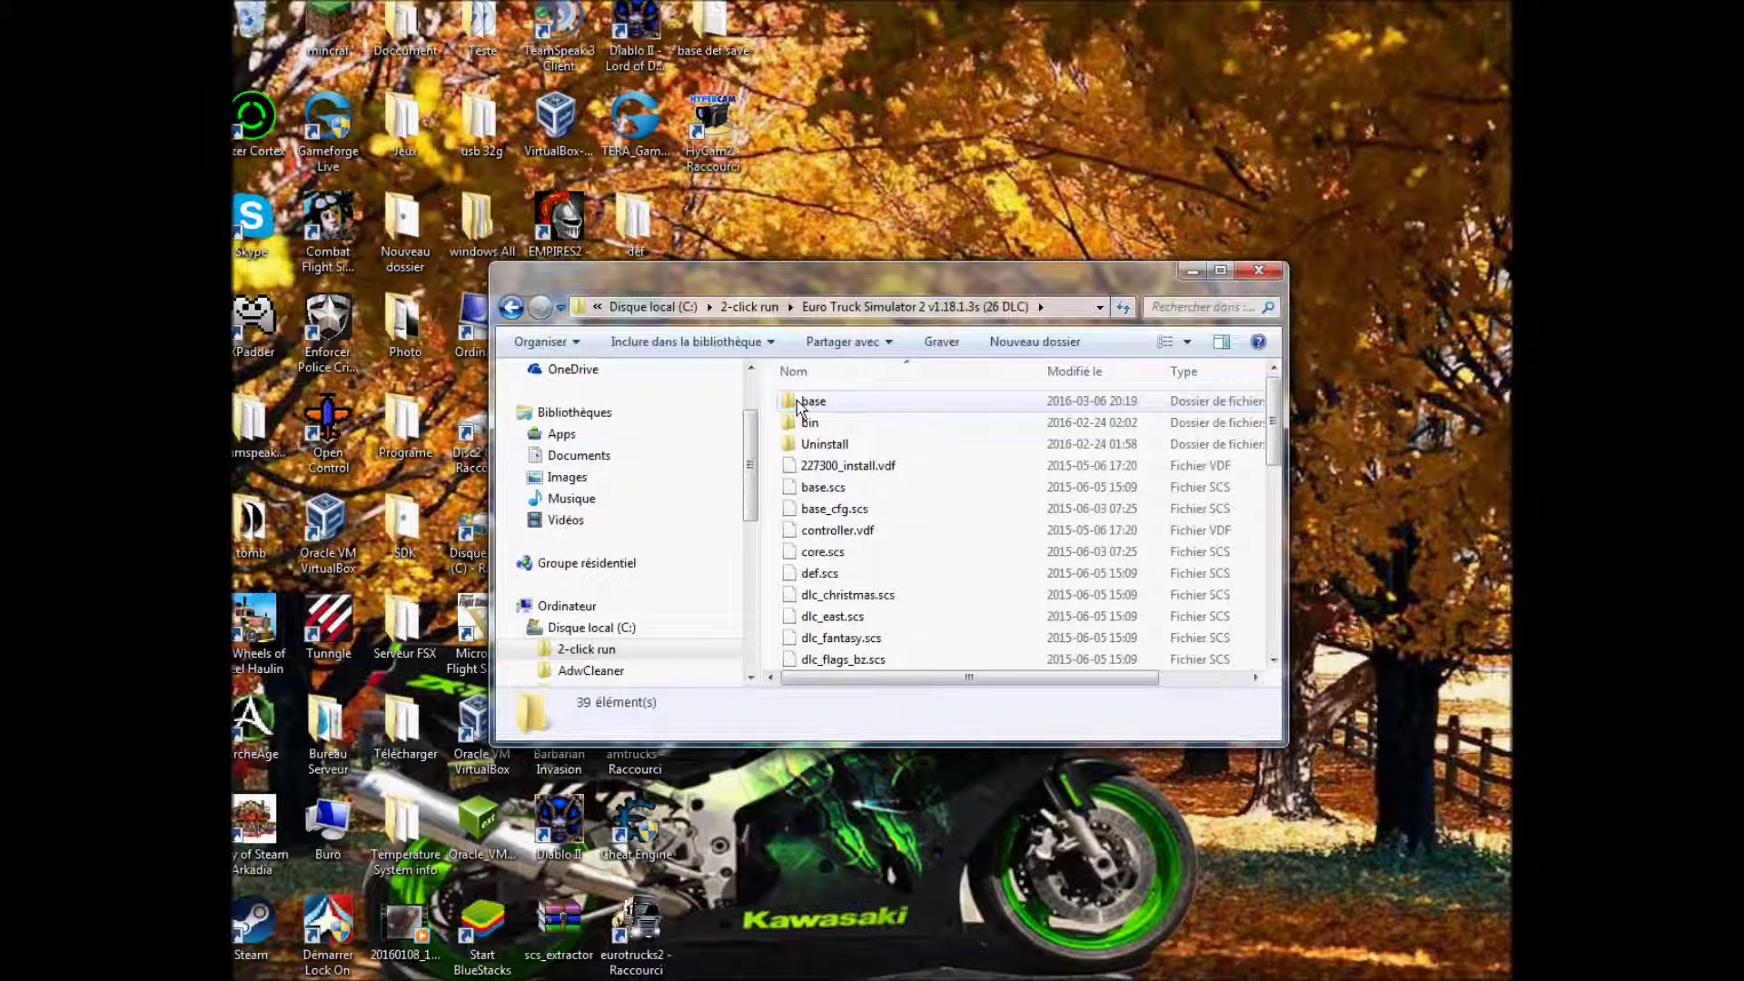
left_click(796, 410)
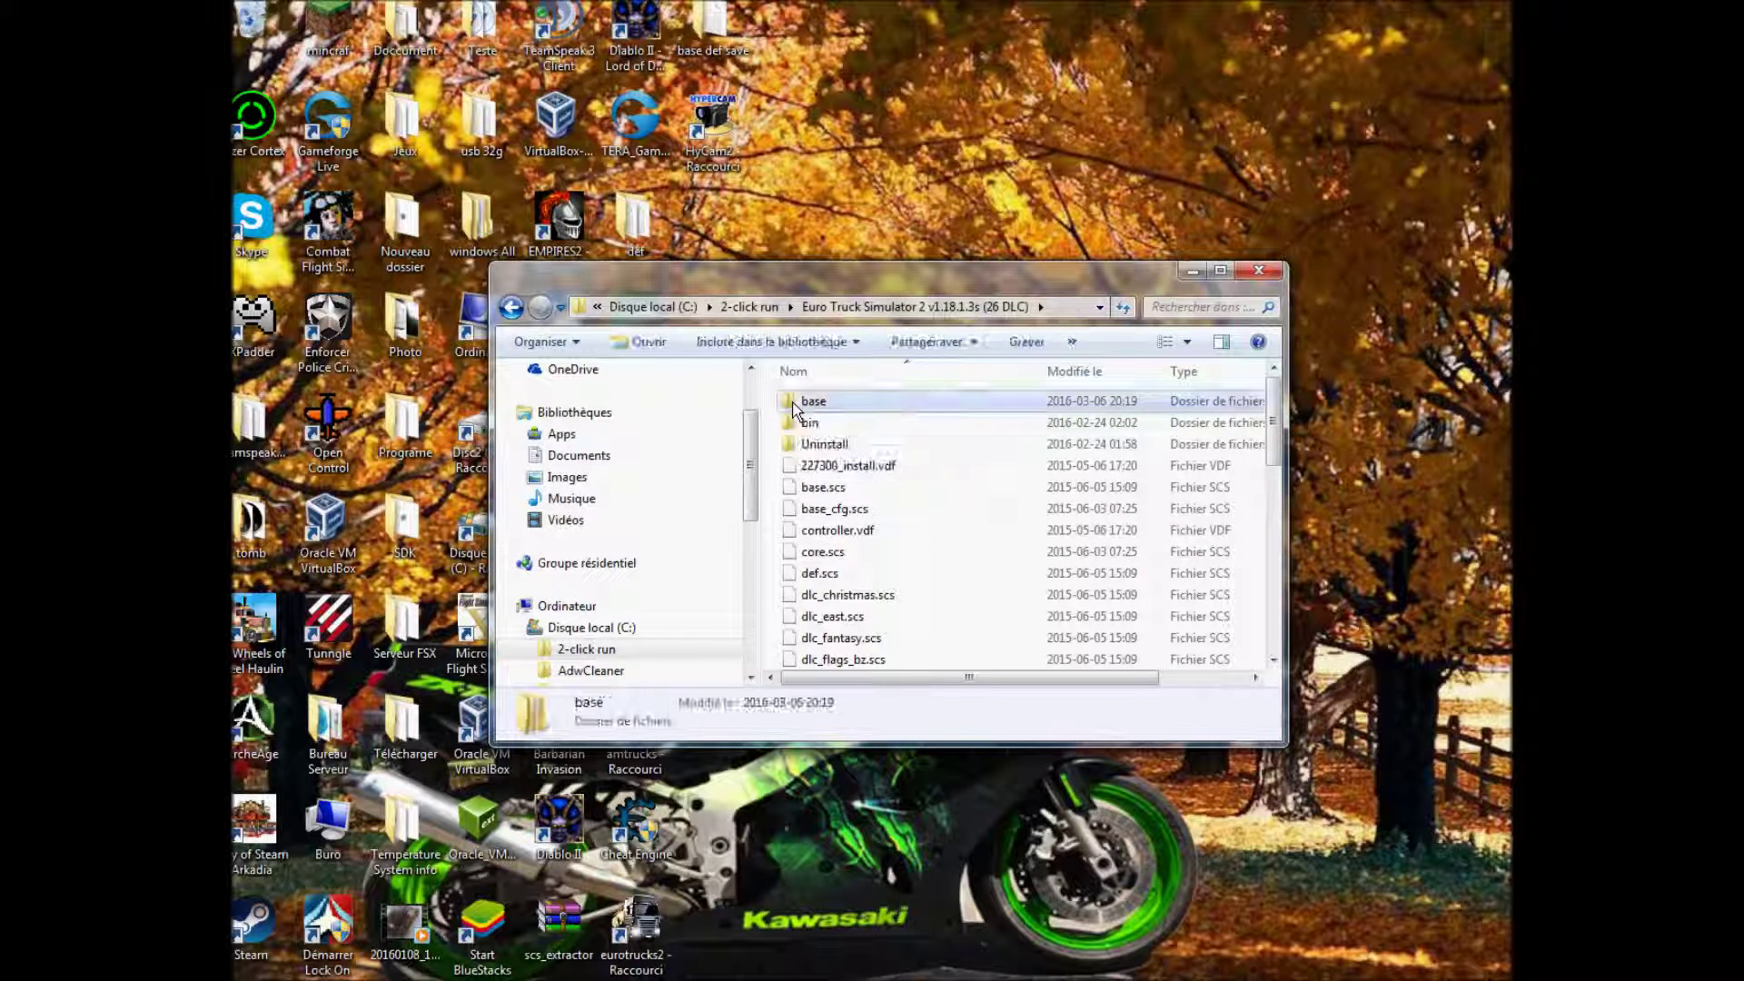
left_click(774, 404)
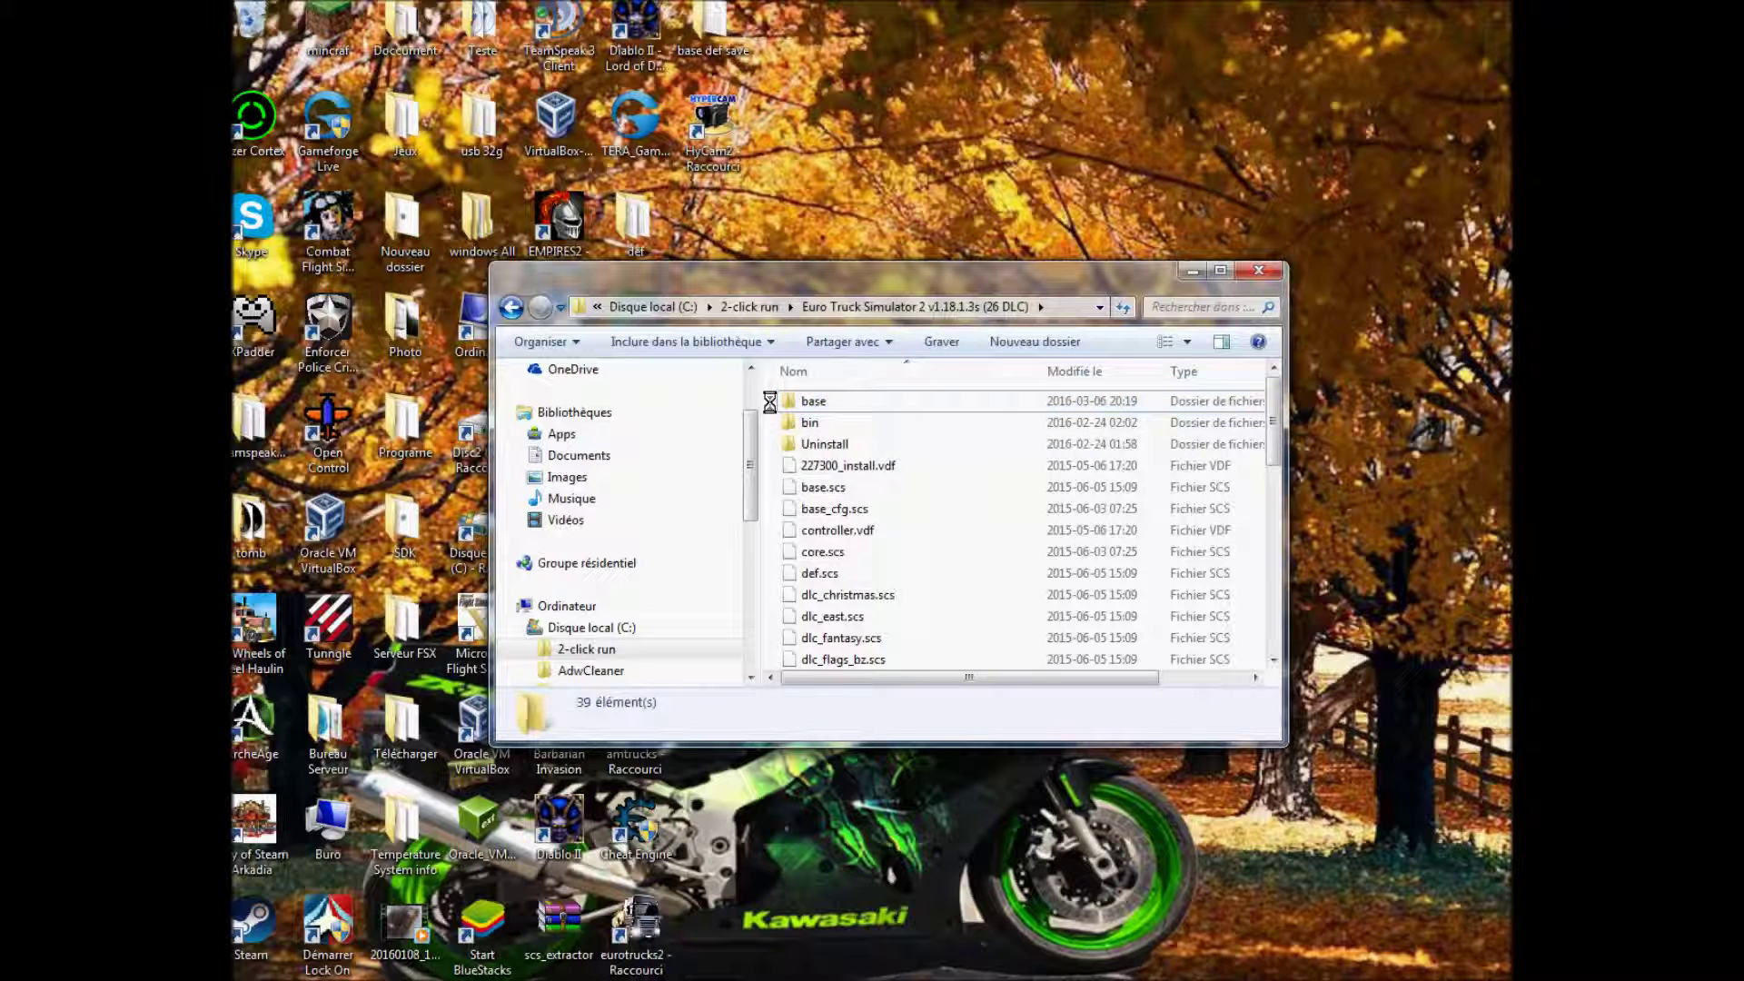
right_click(771, 404)
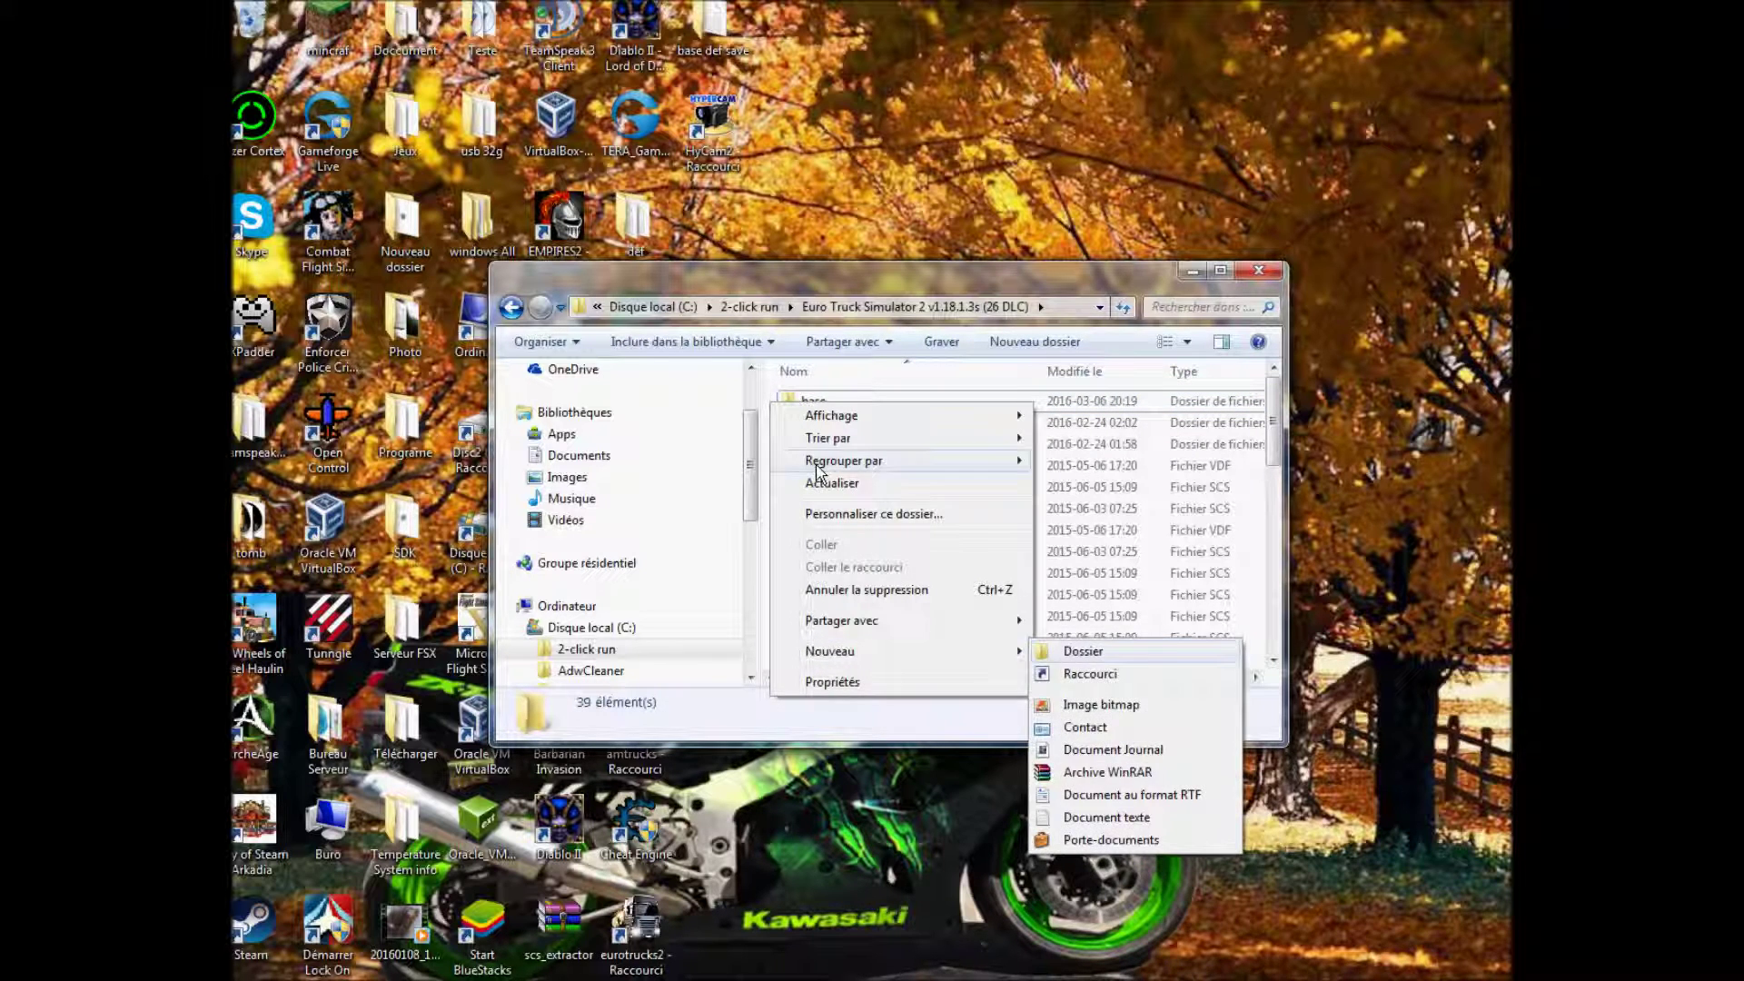
left_click(772, 400)
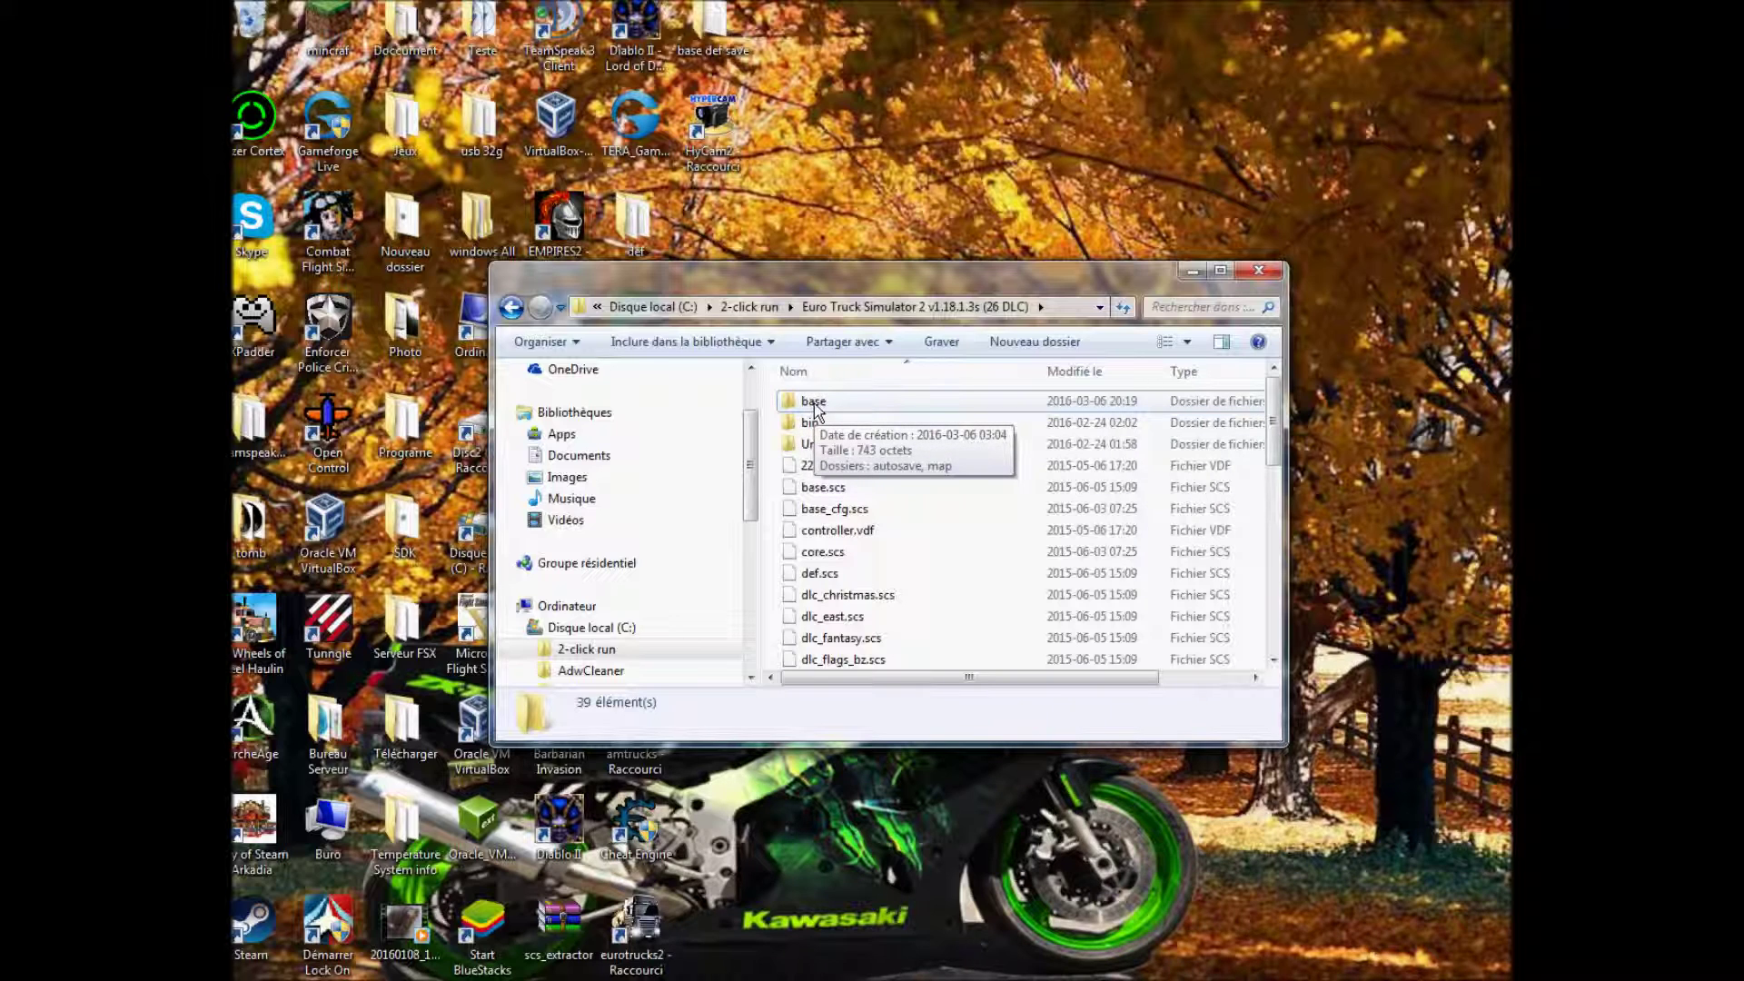
Step: Open the game's base folder and its map subfolder
double_click(815, 410)
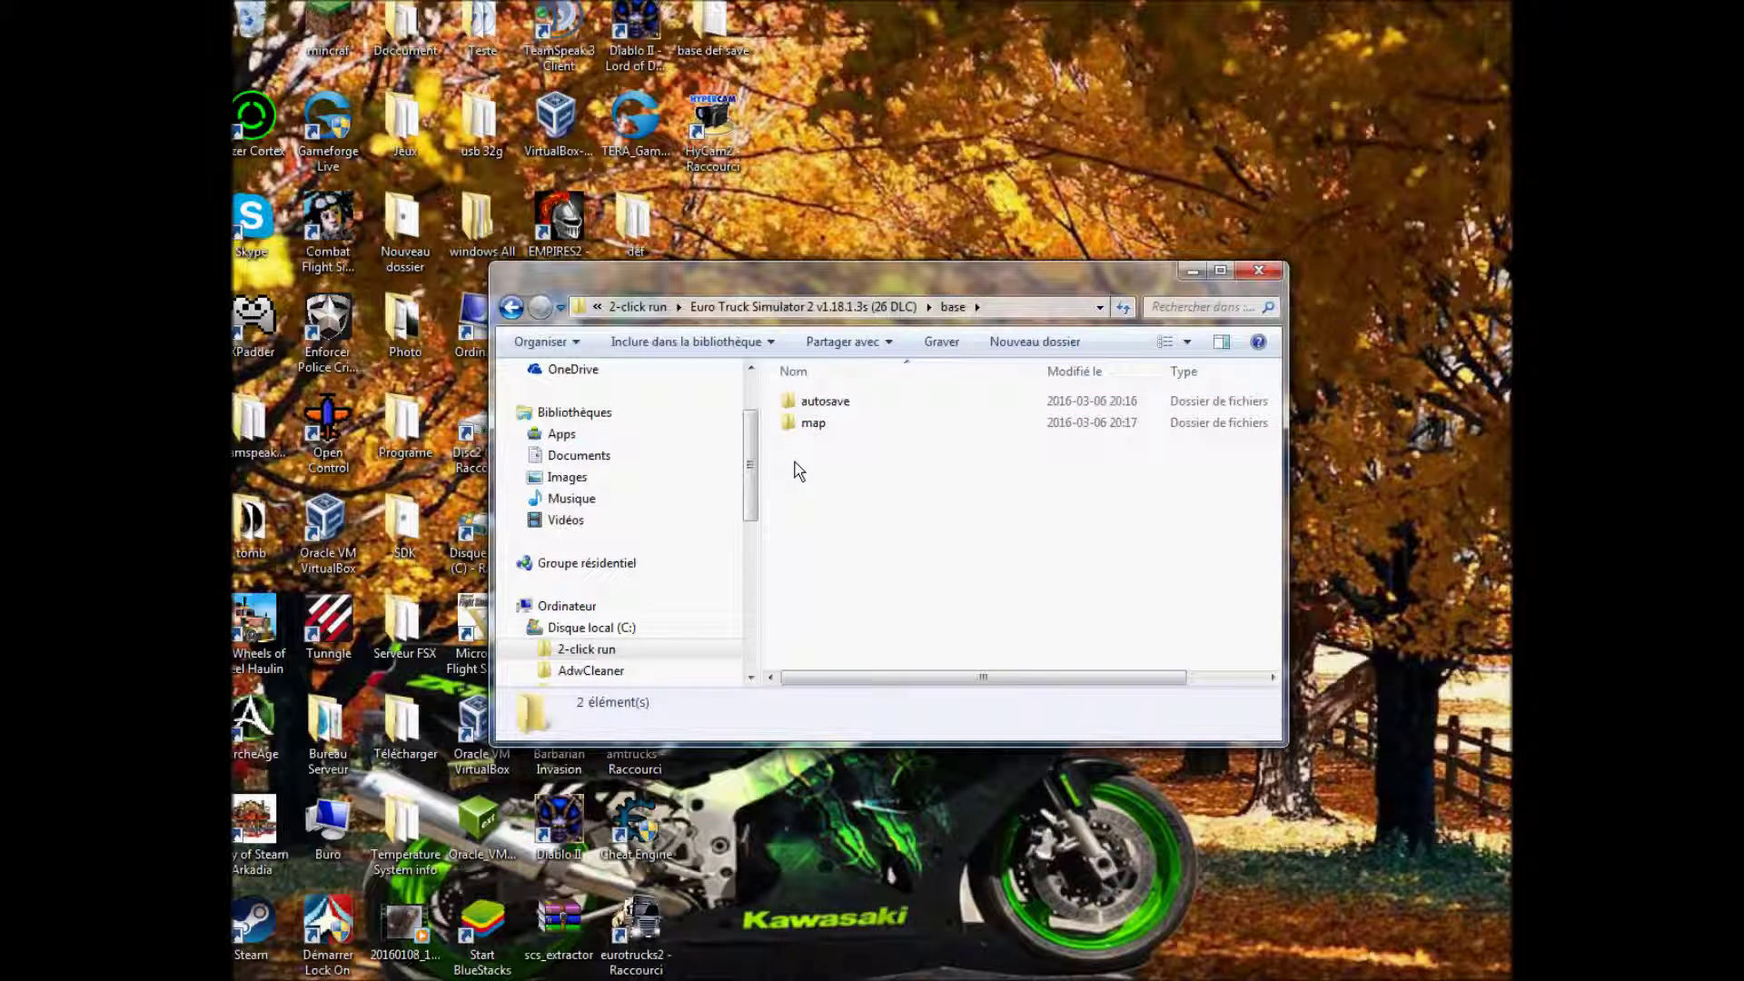
right_click(796, 469)
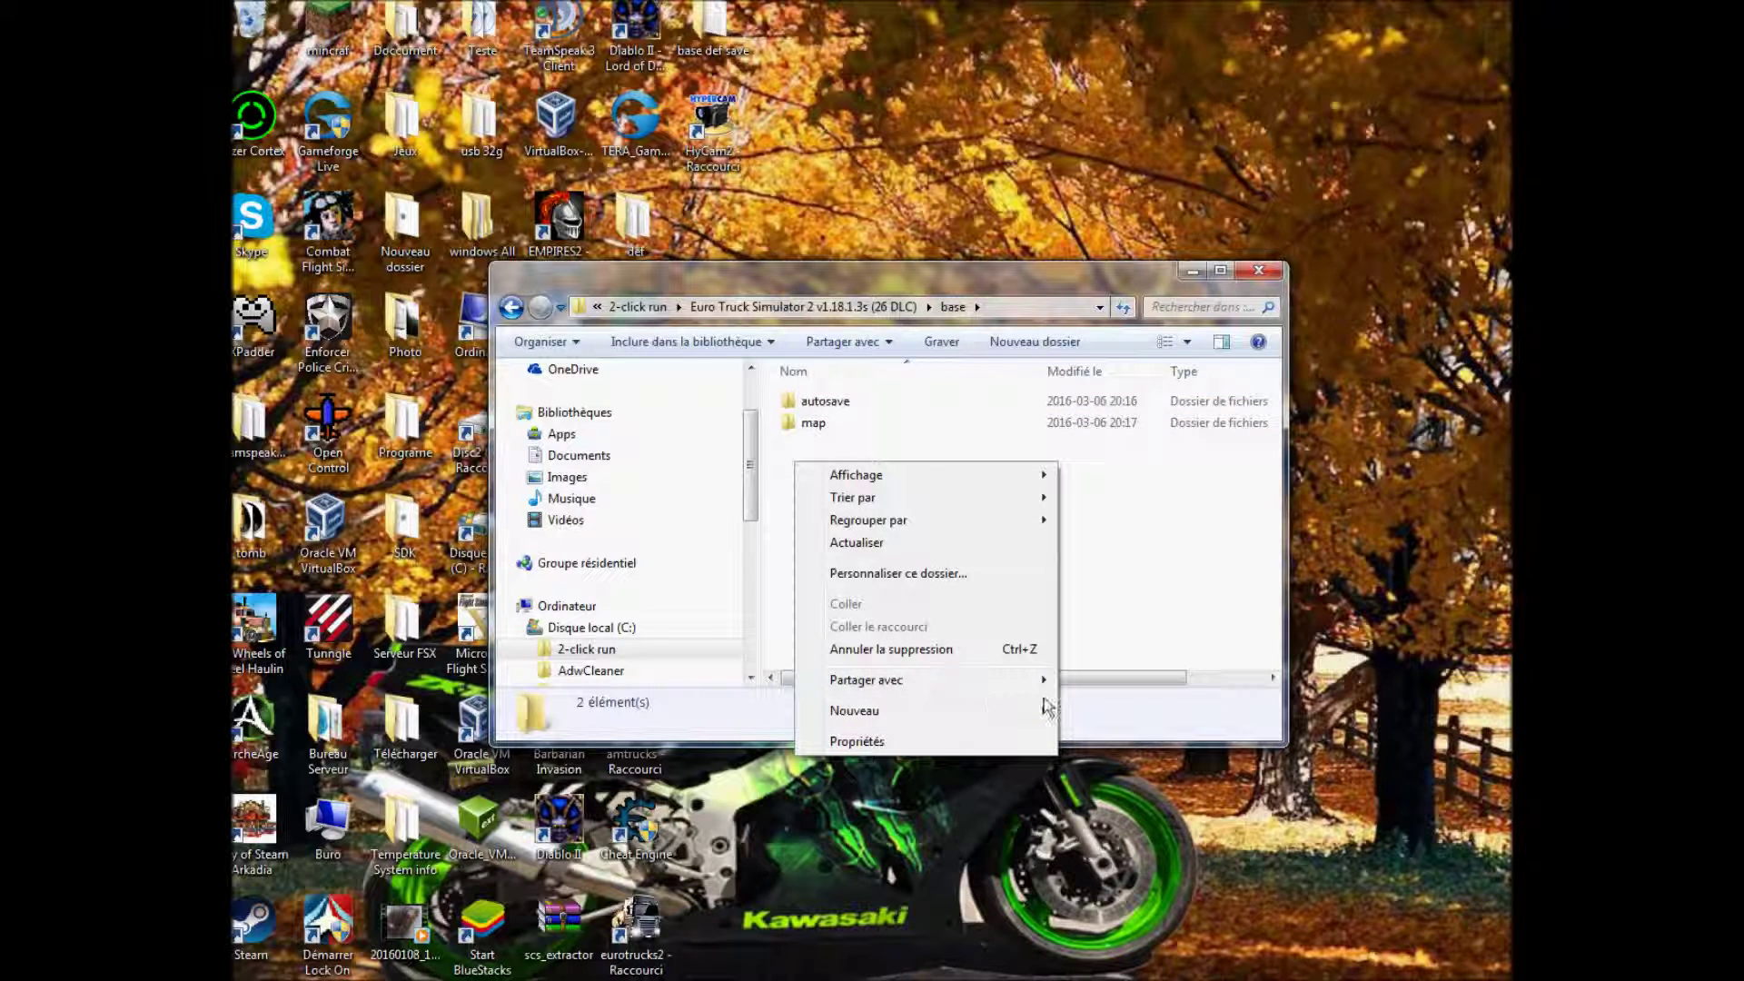
left_click(1092, 593)
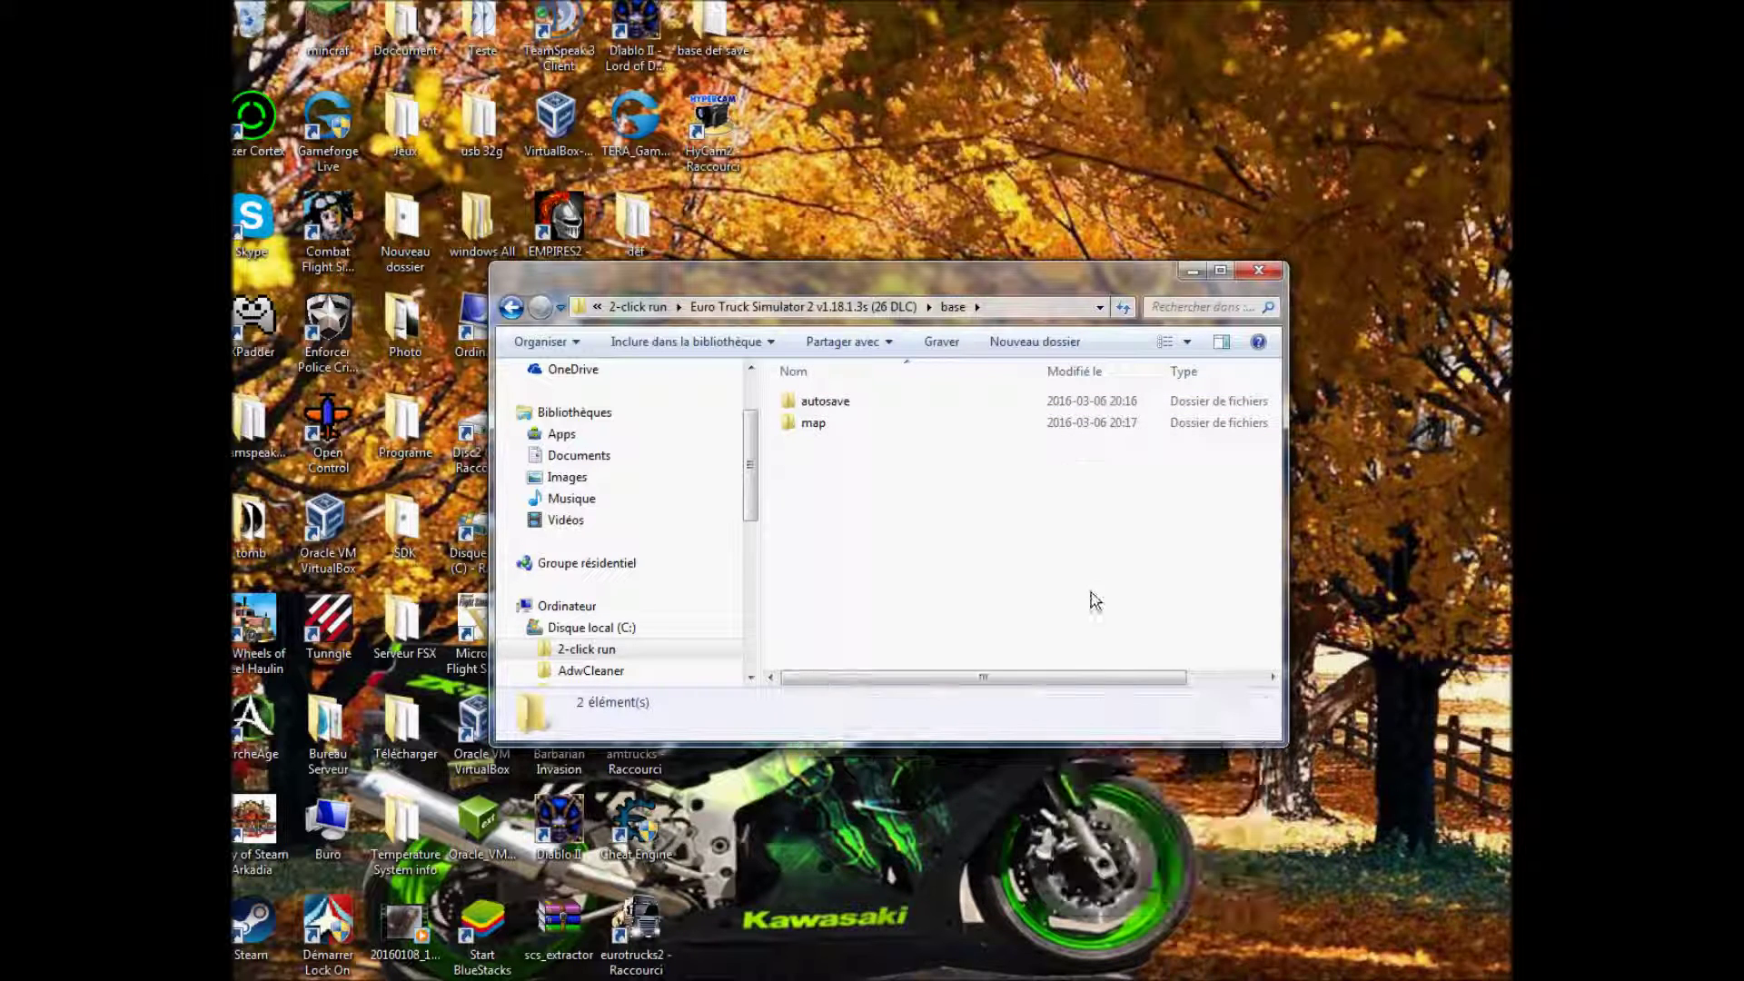
double_click(826, 426)
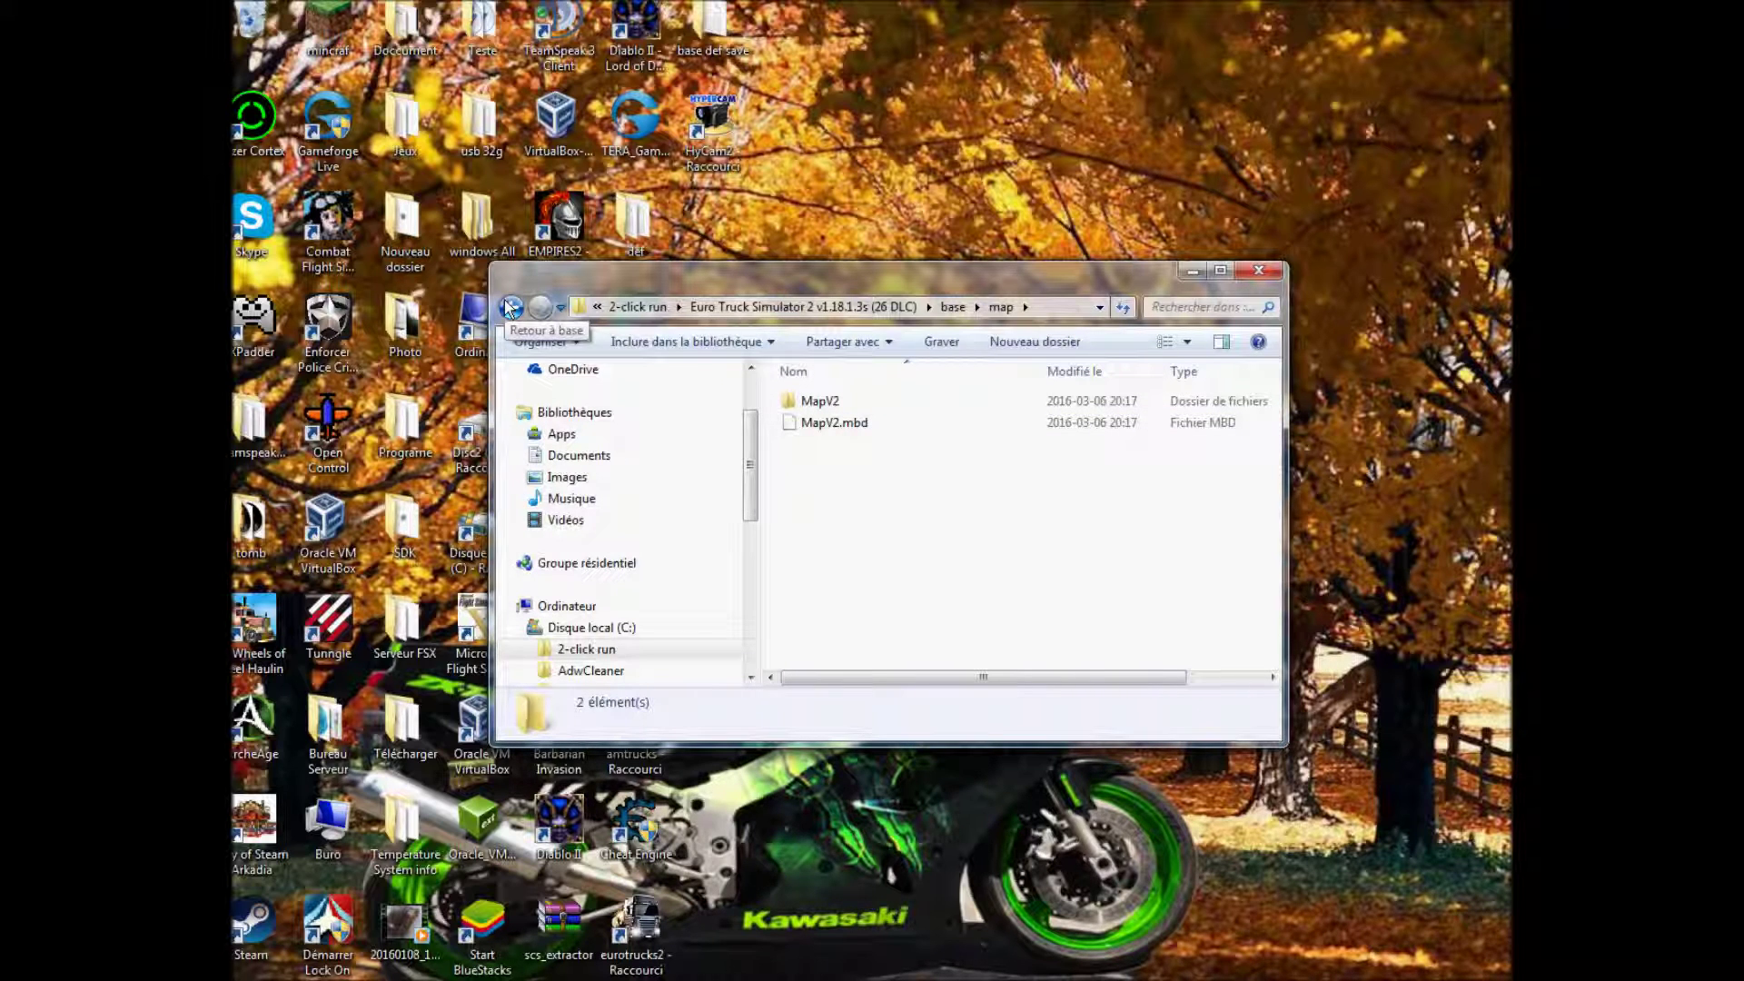
Step: Open the ETS2 folder in the desktop's base def save folder and move MapV2 and MapV2.mbd there from the game's map folder
double_click(734, 38)
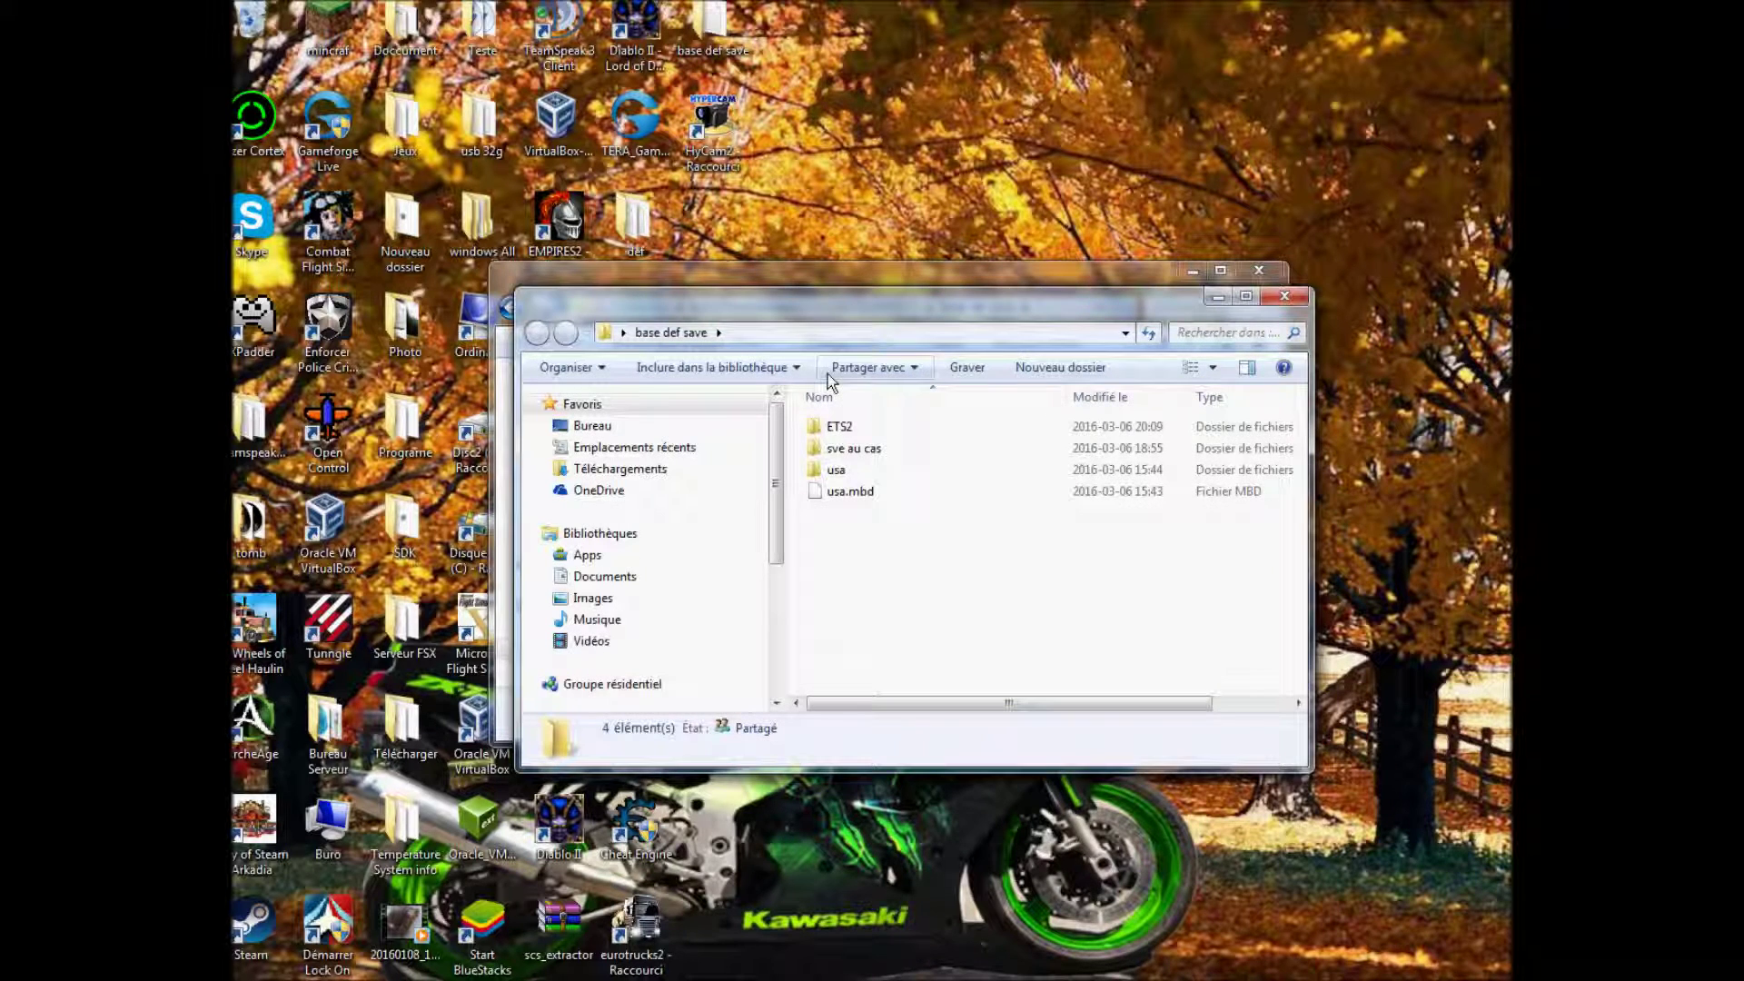
double_click(834, 425)
left_click_drag(827, 309, 842, 521)
left_click_drag(814, 444, 954, 834)
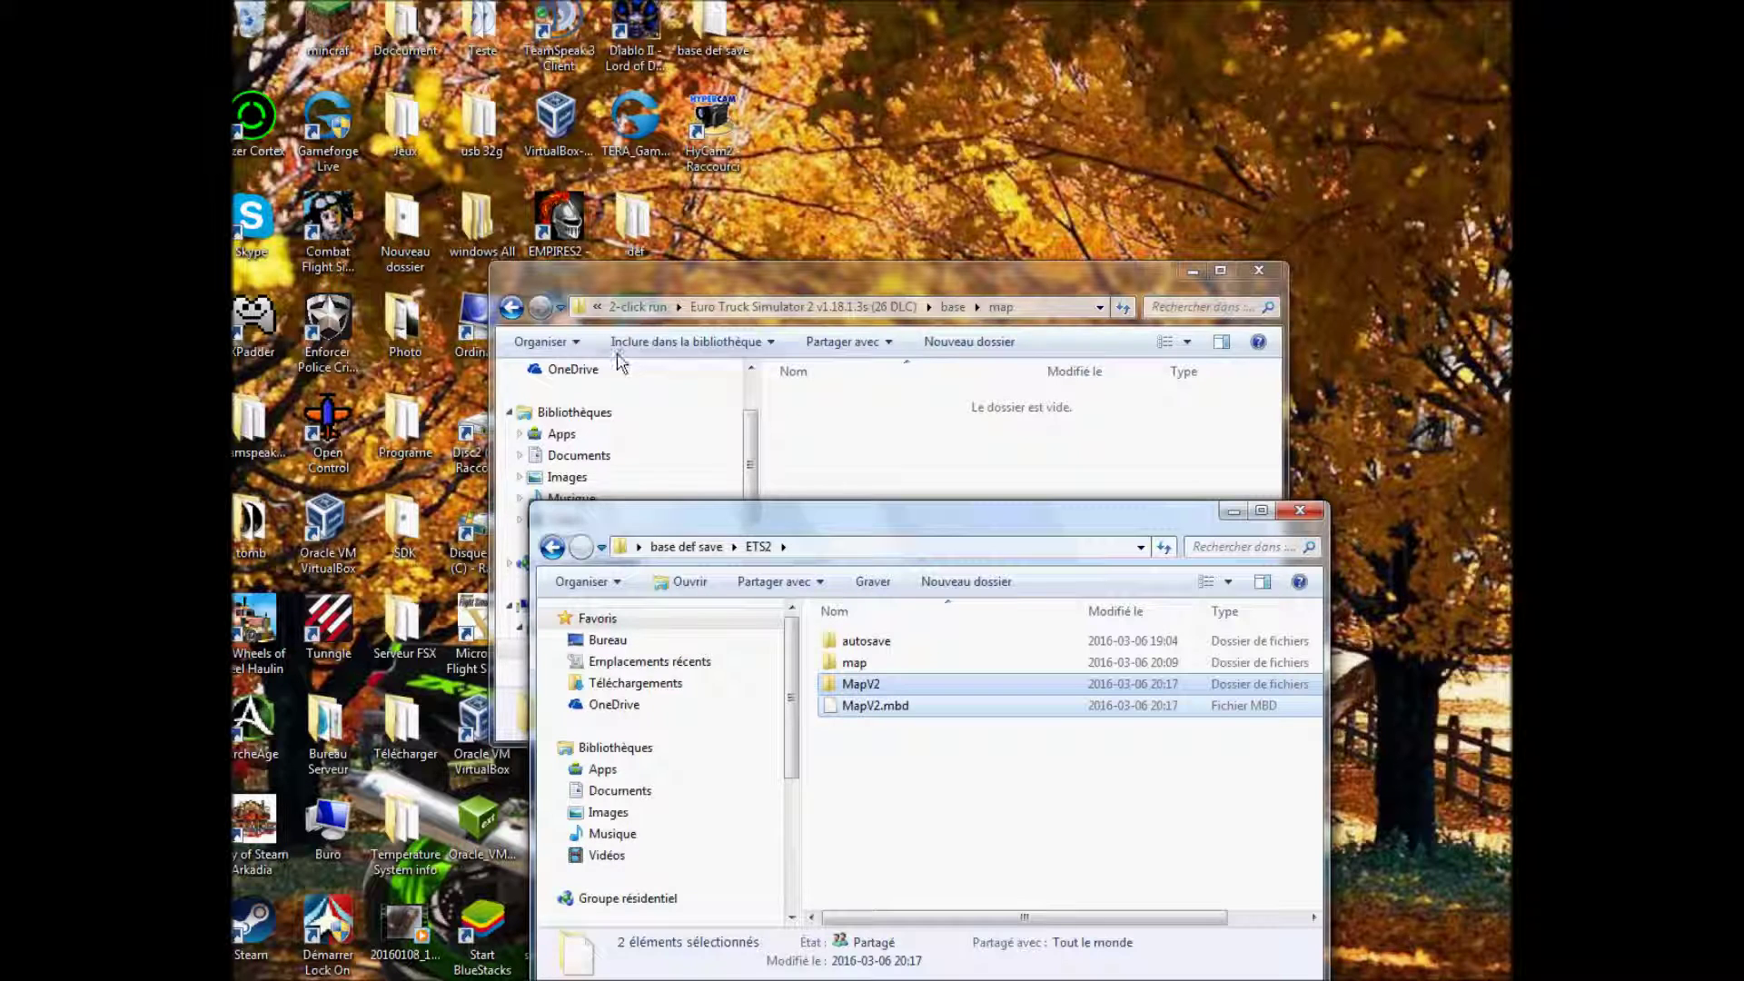
Step: Move the autosave folder from the game's base folder into the MapV2 folder of the ETS2 backup, and close the backup window
left_click(512, 311)
left_click(512, 312)
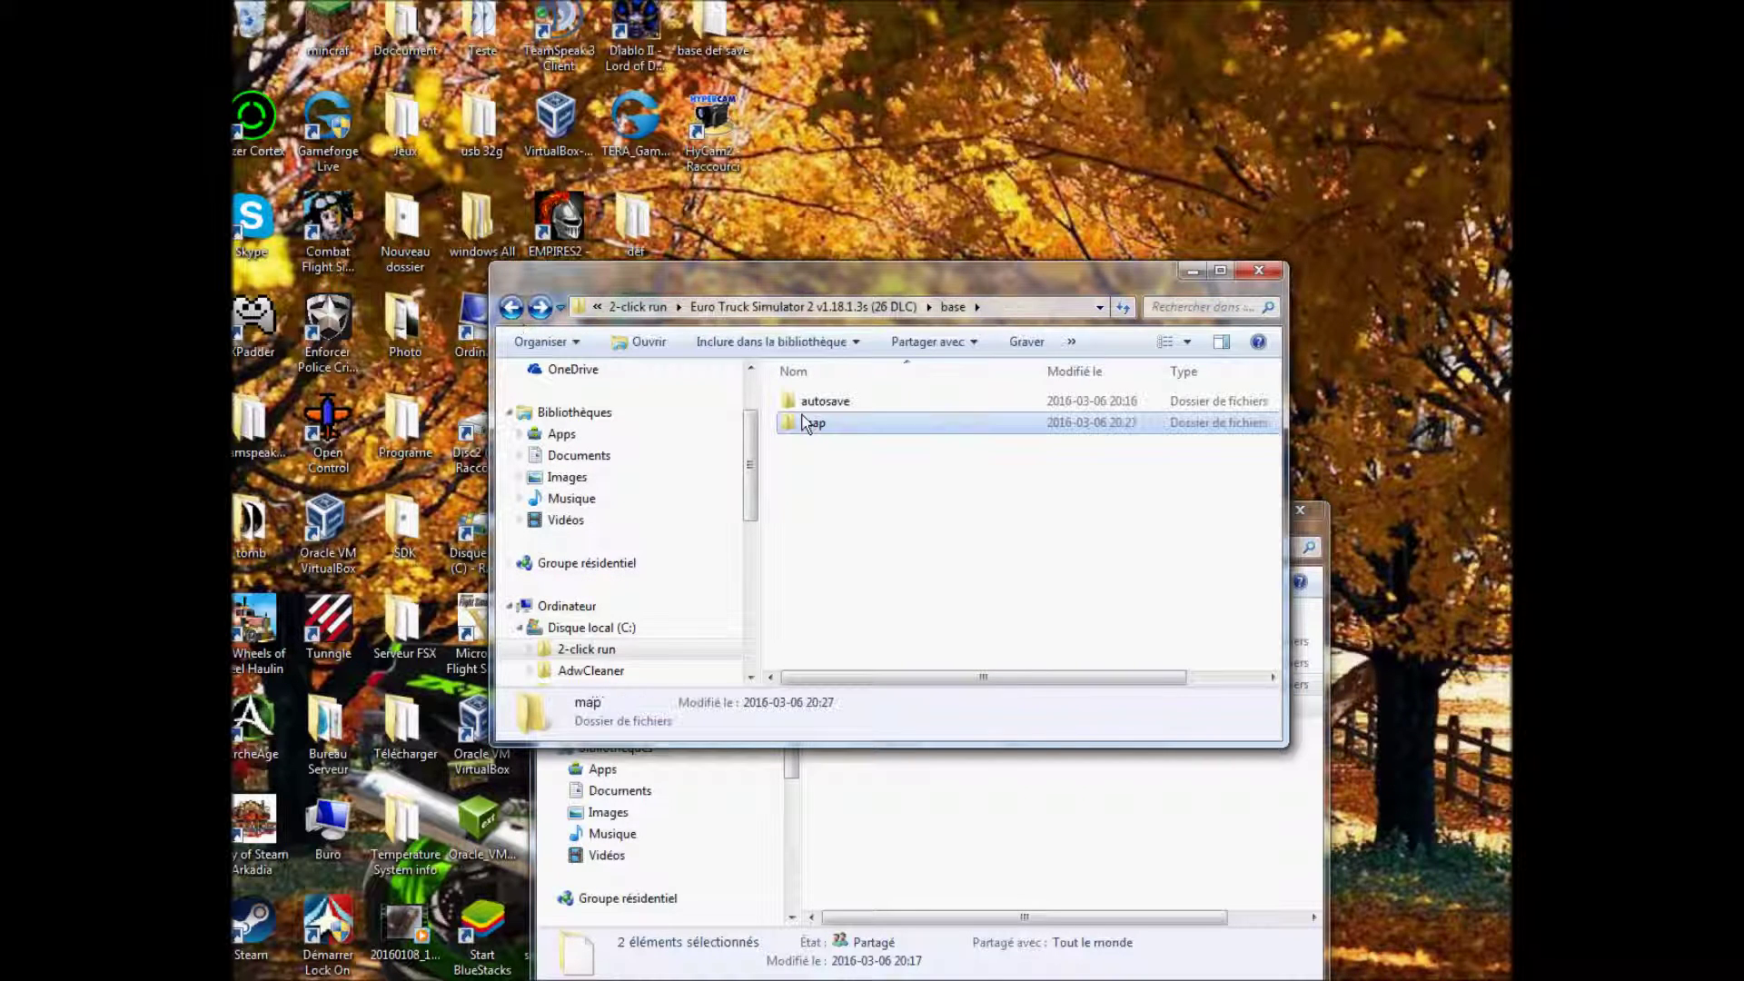
left_click(950, 796)
left_click(949, 796)
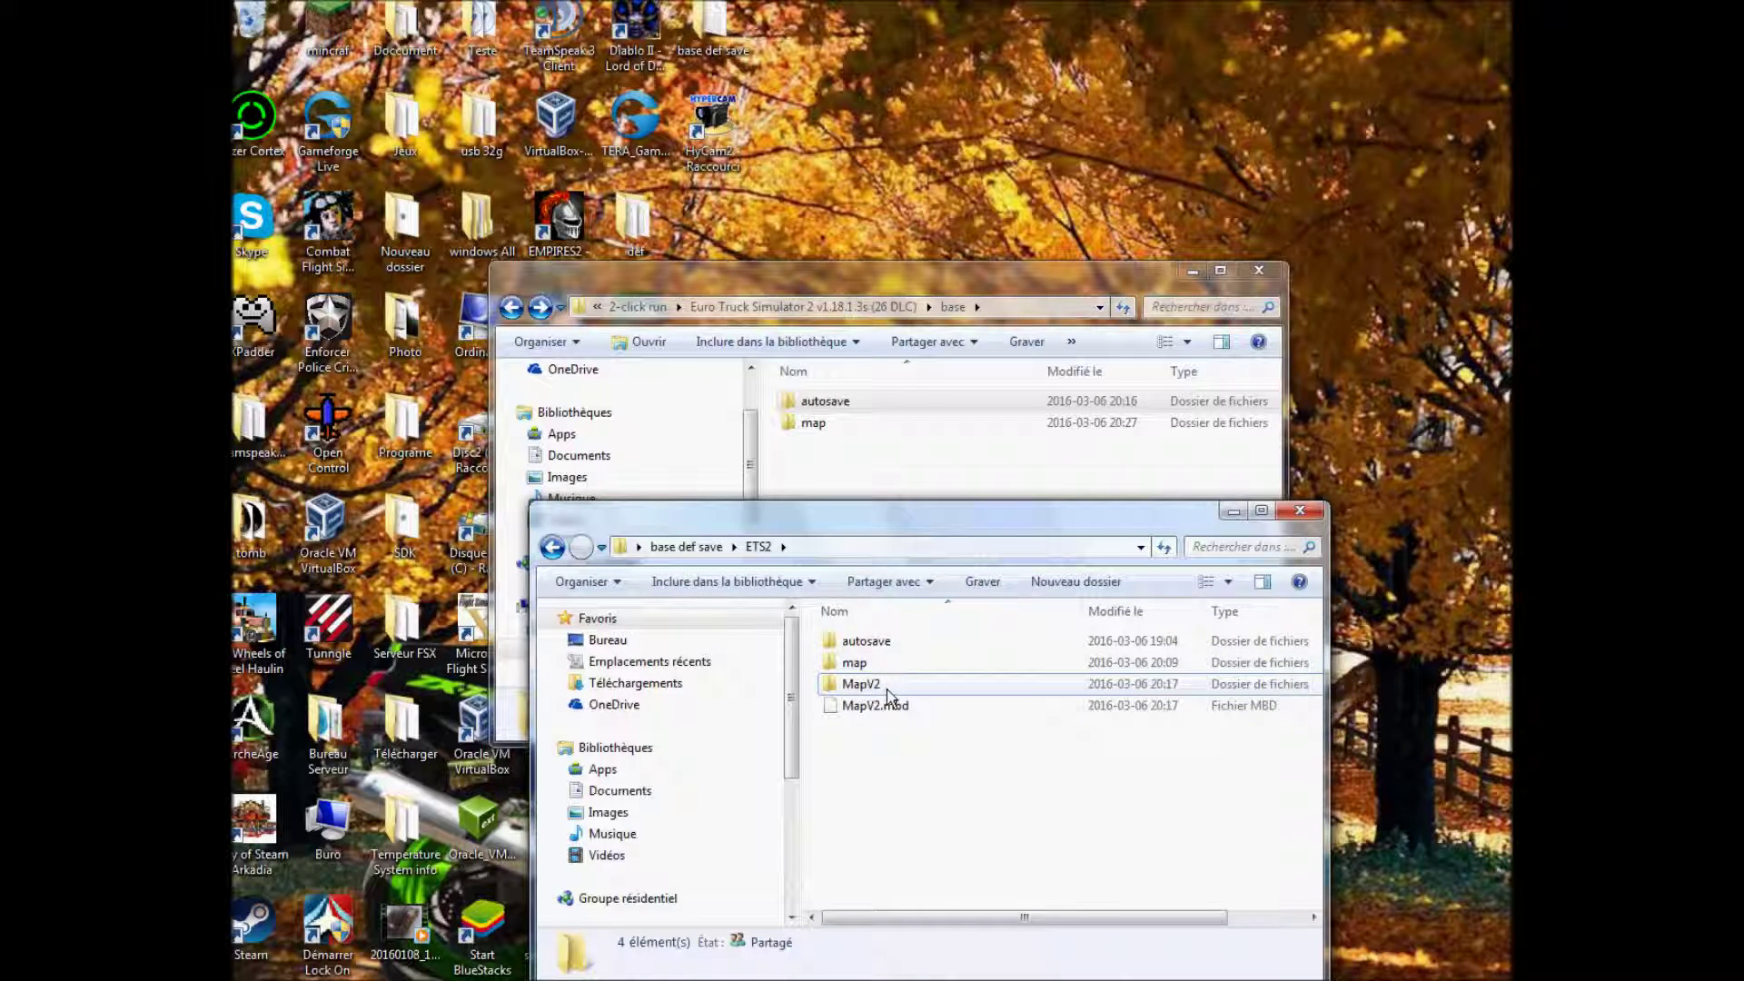
double_click(872, 685)
left_click_drag(825, 400, 1019, 630)
left_click(1300, 511)
Step: Reopen the game's base folder and check the contents of its map subfolder
left_click(512, 309)
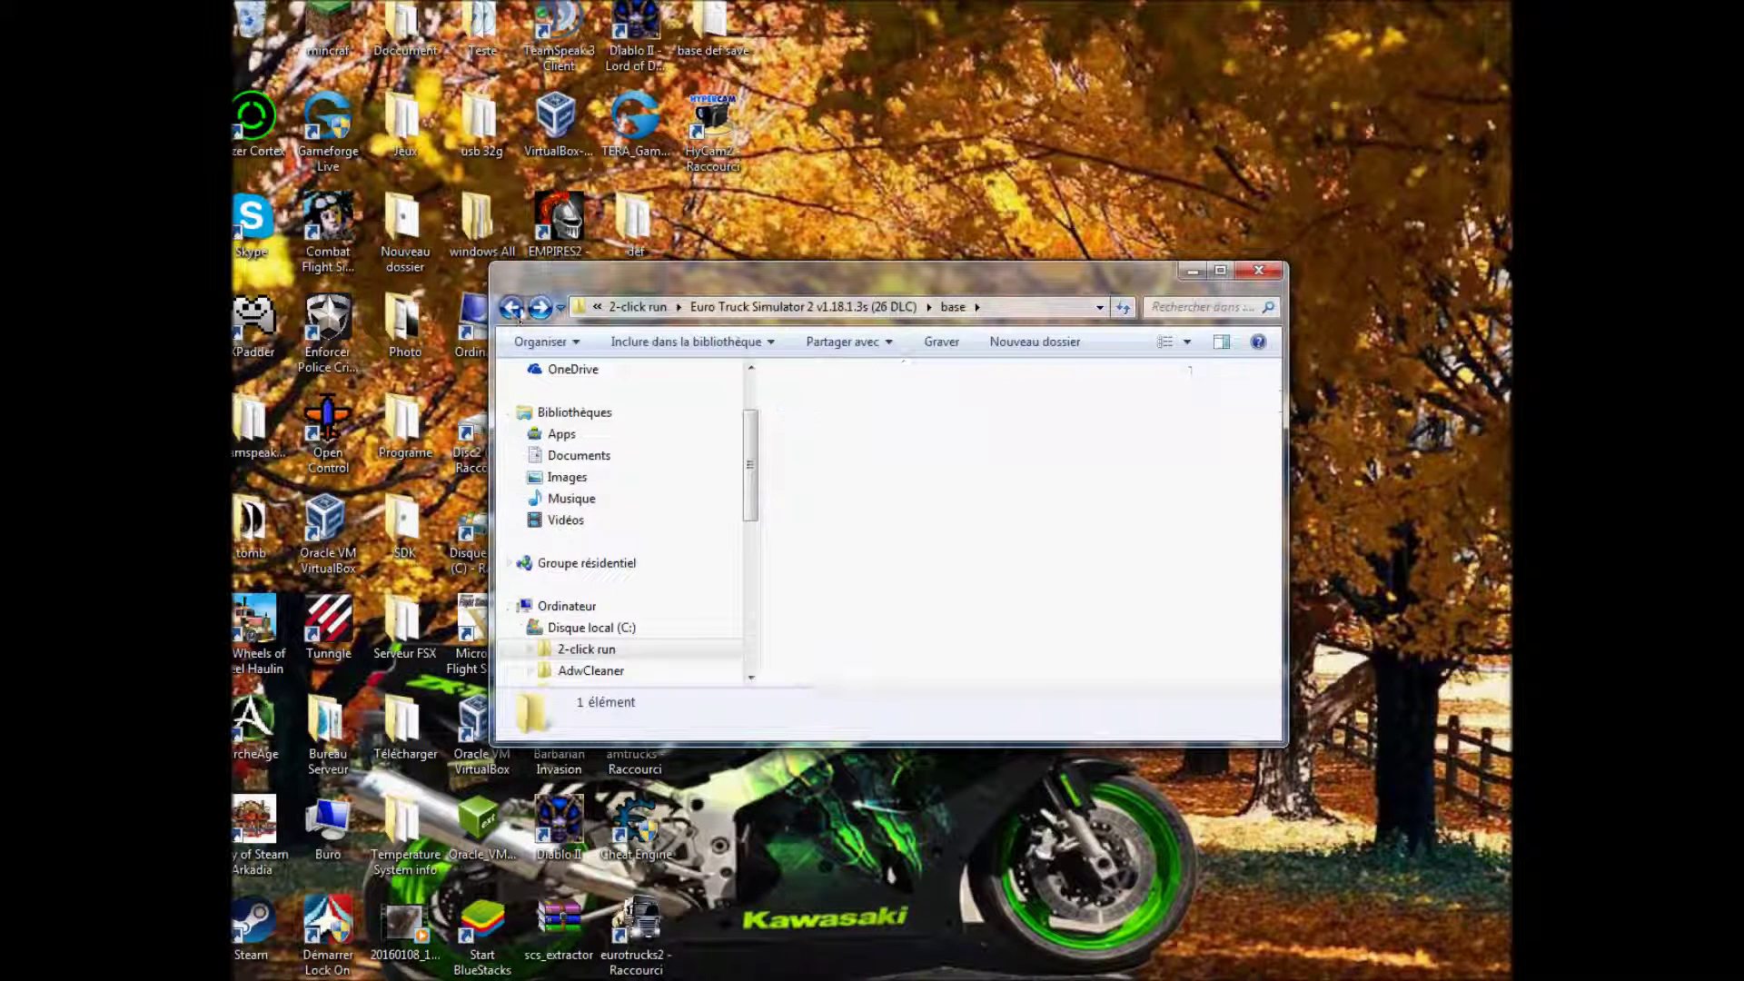
double_click(815, 401)
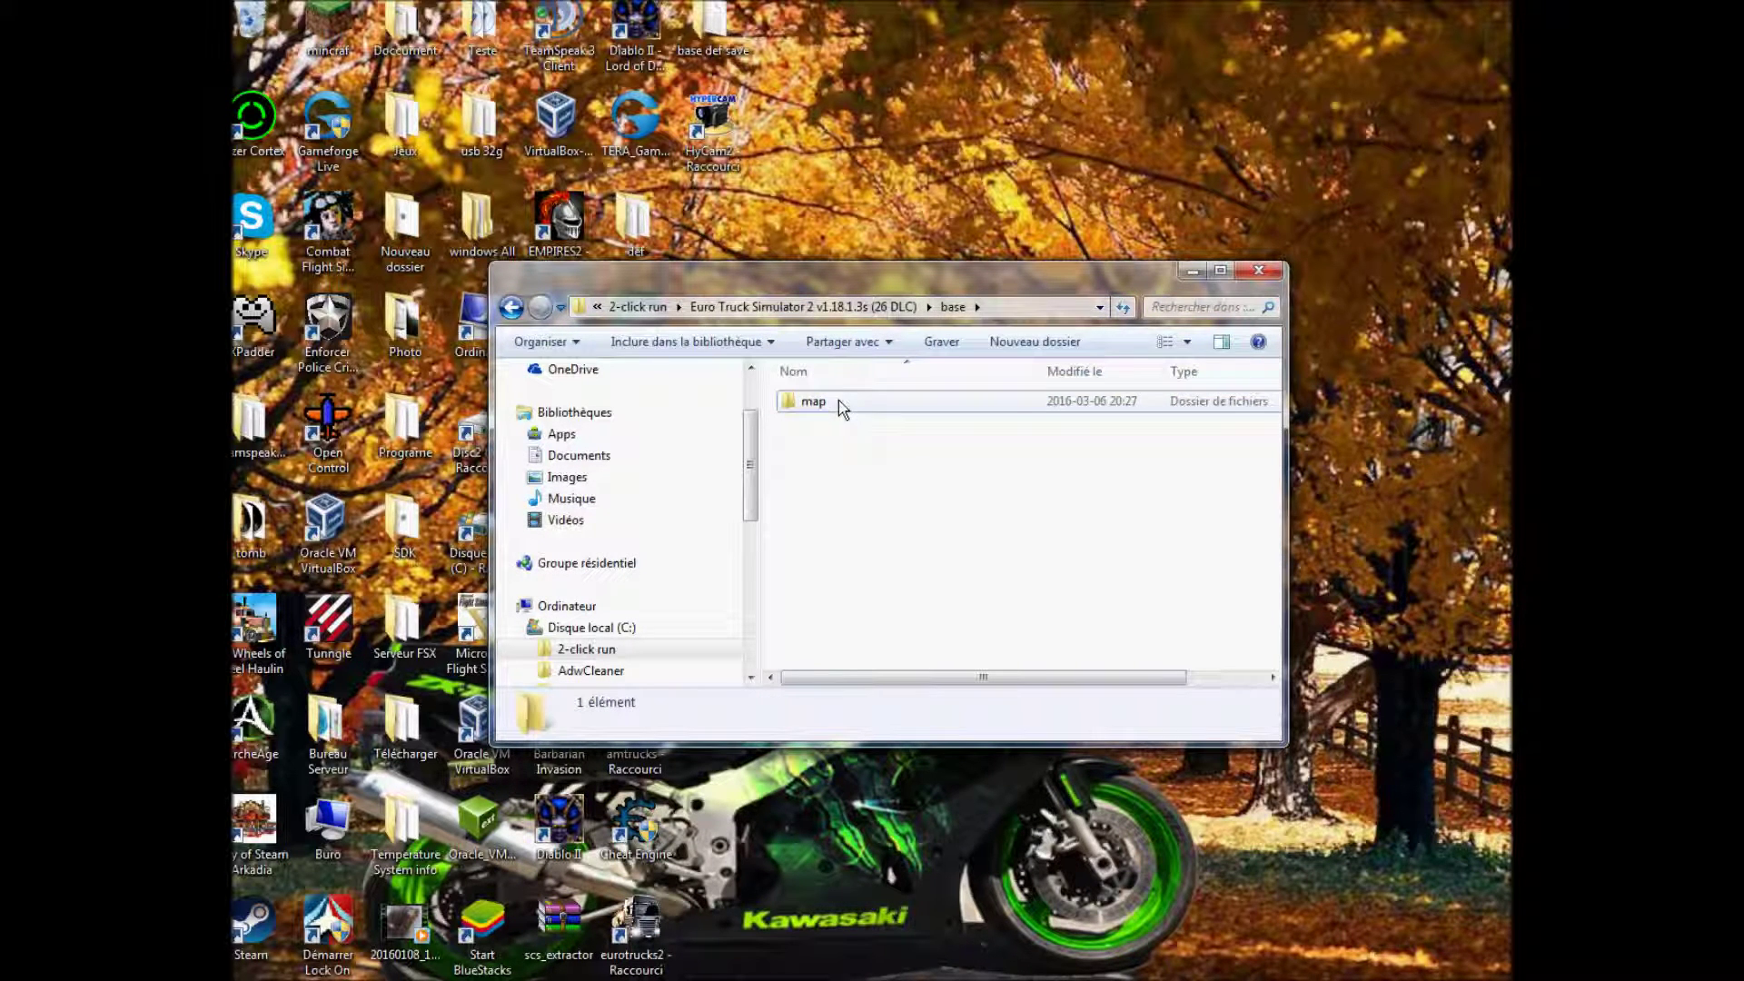
double_click(837, 405)
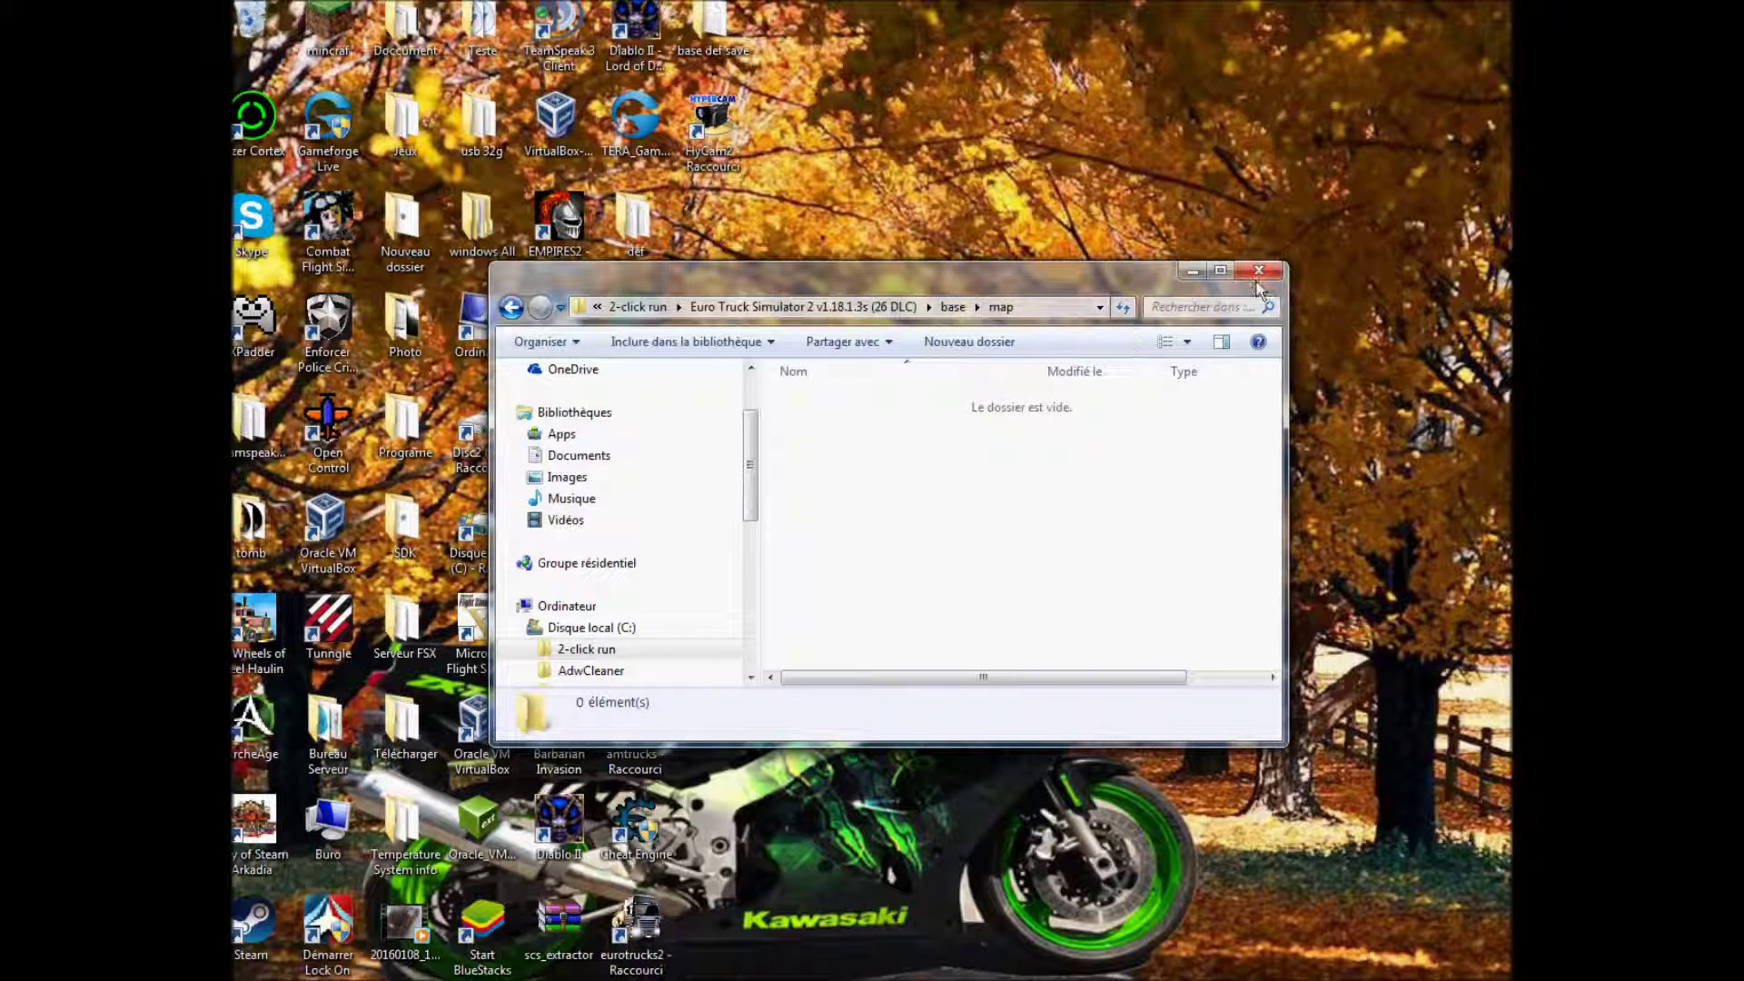
Step: Return to the game's main folder, and open the Euro Truck Simulator 2 folder in the Documents library
left_click(511, 309)
left_click(510, 309)
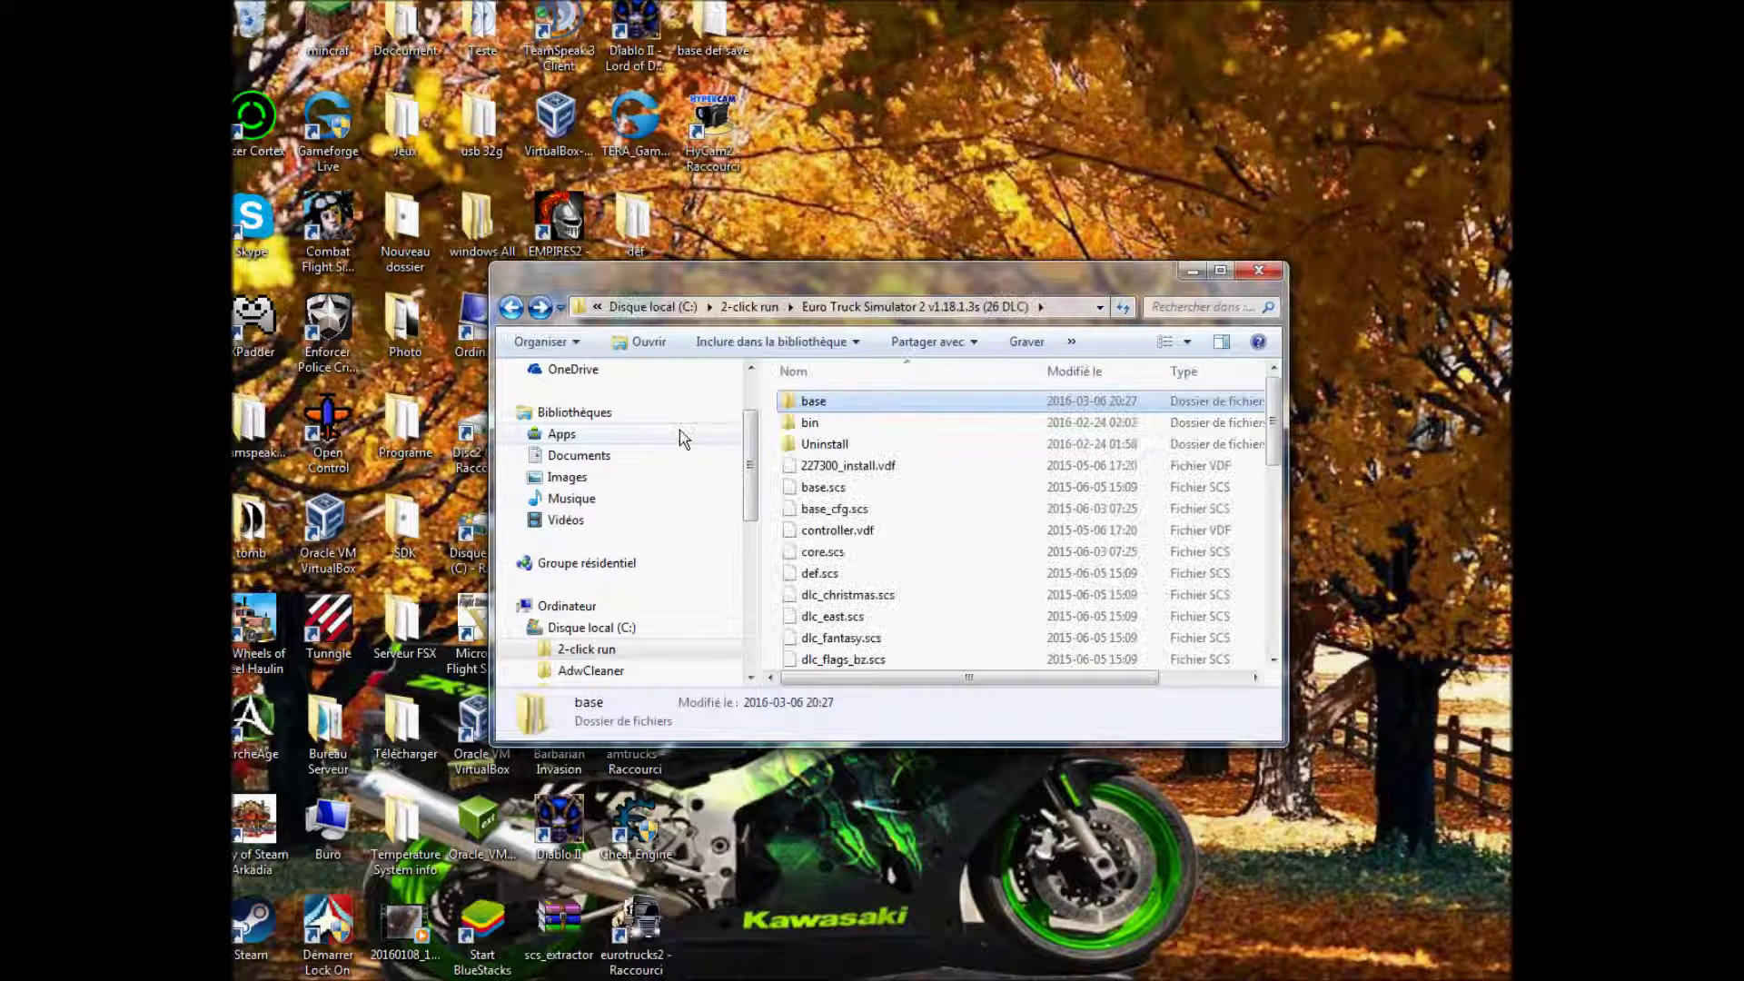
left_click(845, 584)
scroll(849, 591, "down", 3)
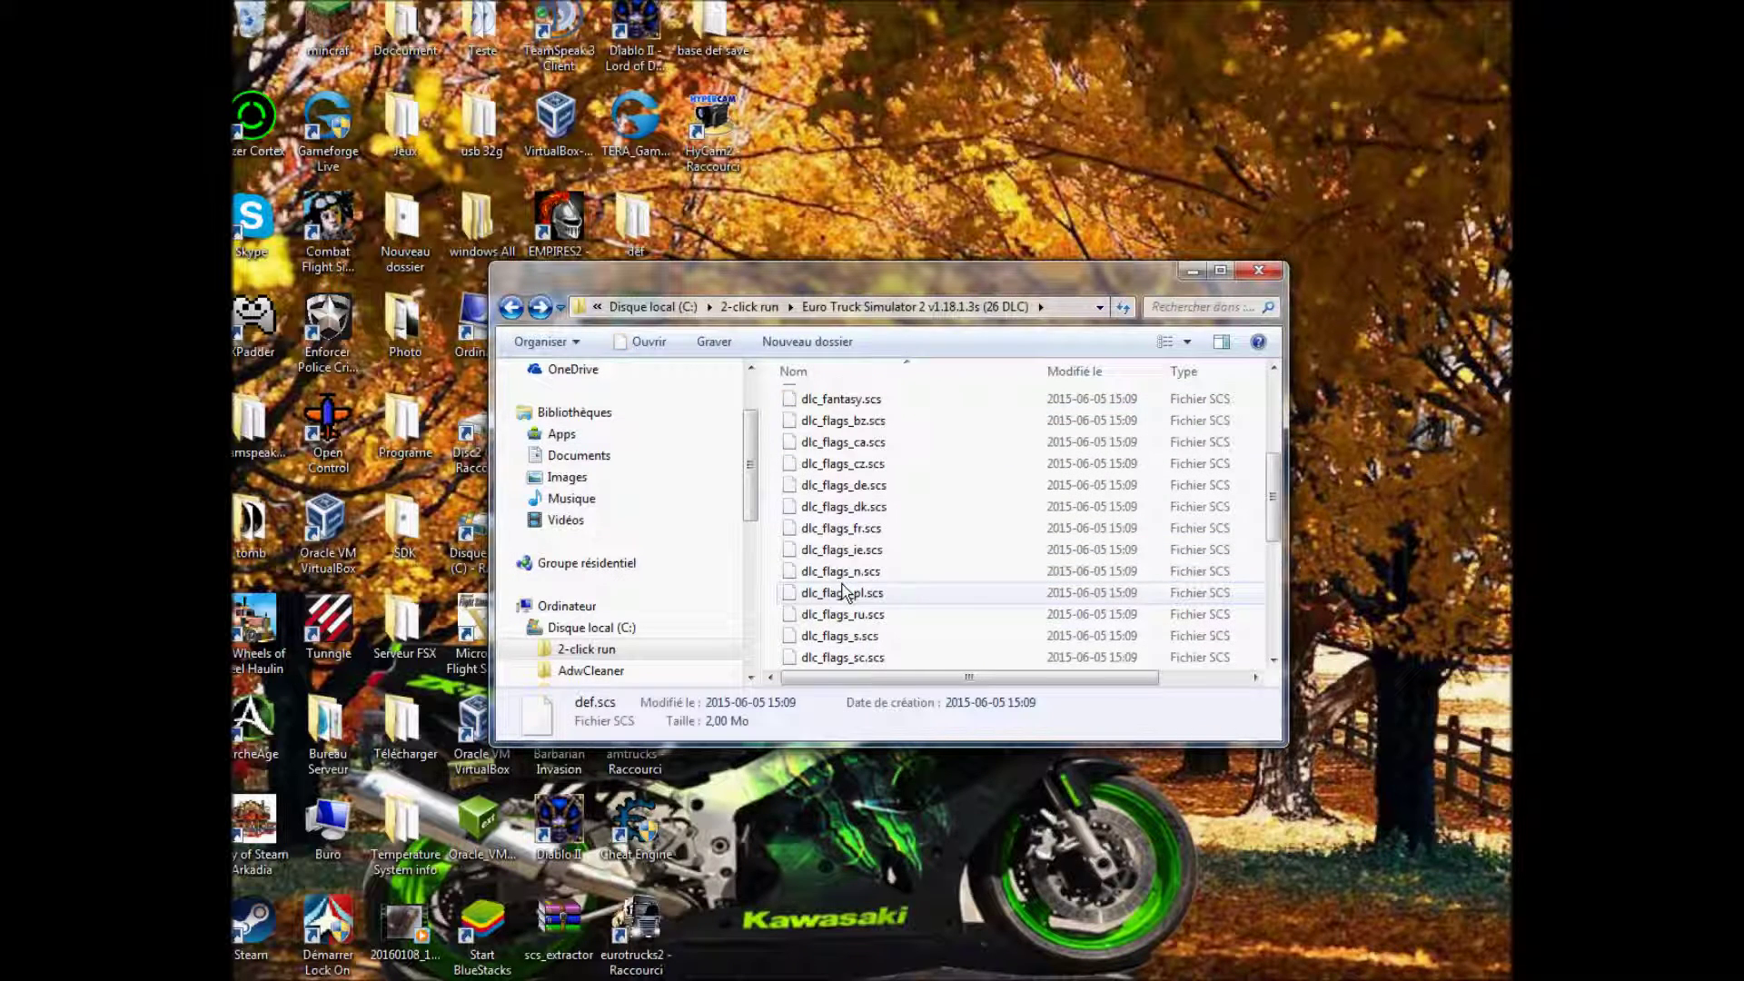
left_click(581, 455)
left_click(829, 522)
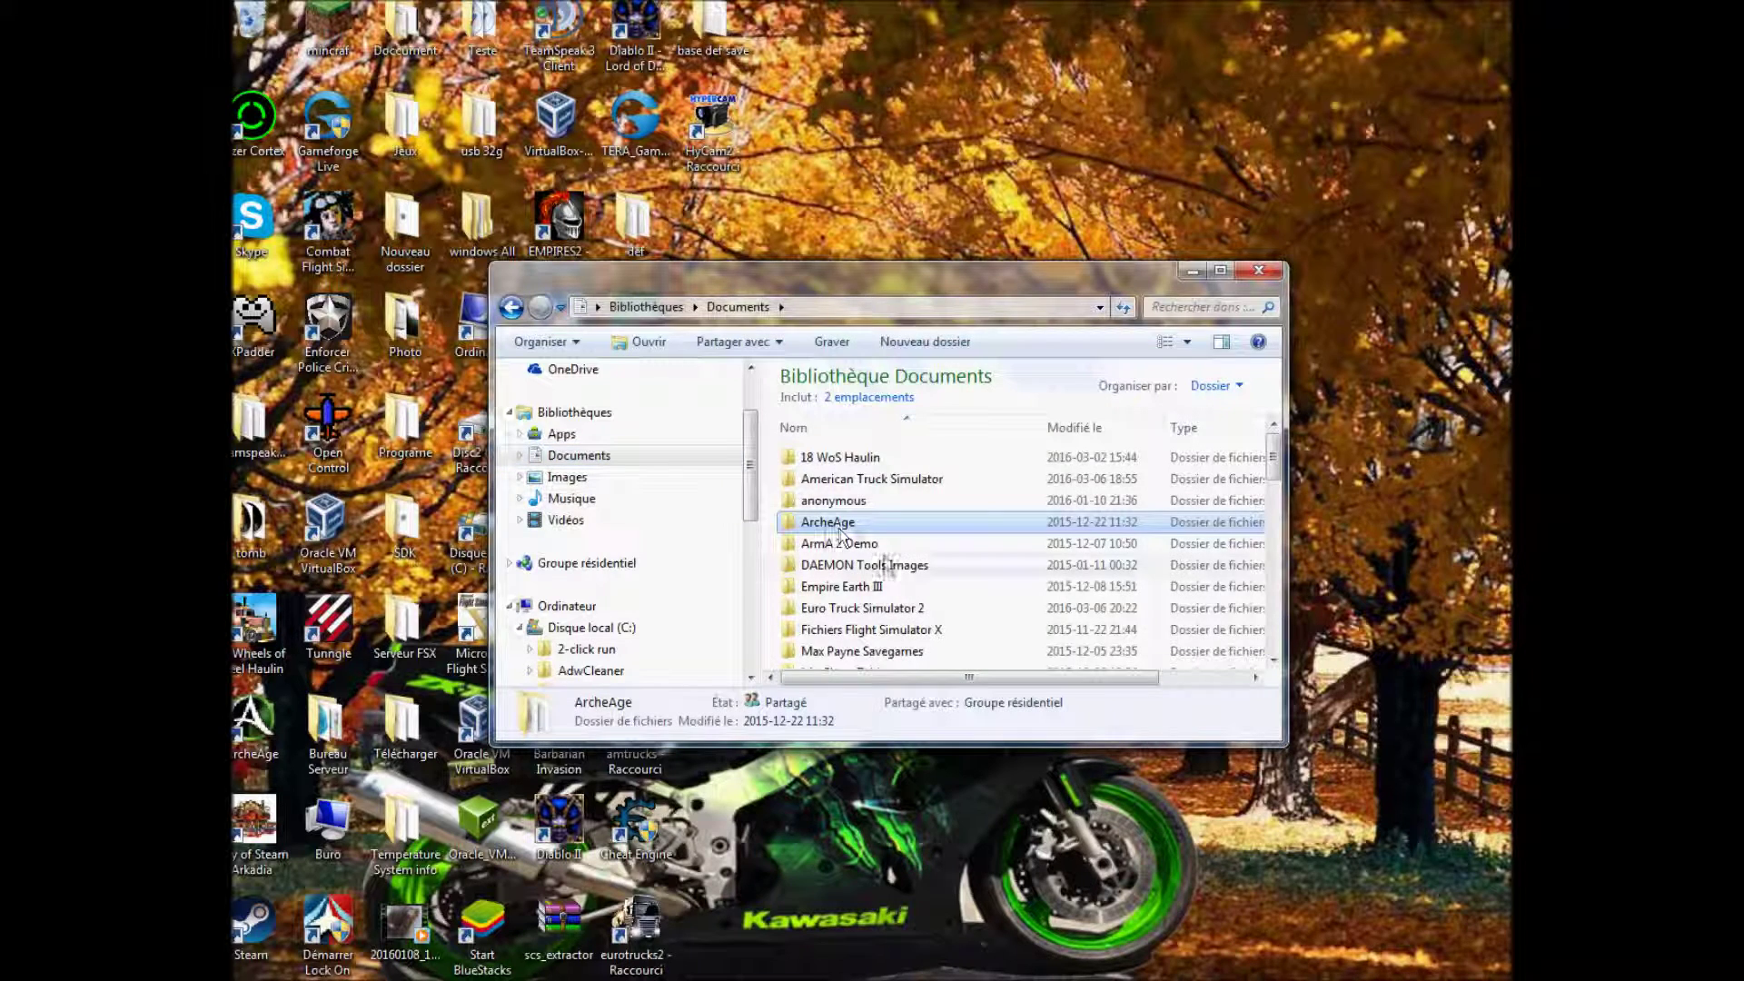
double_click(874, 614)
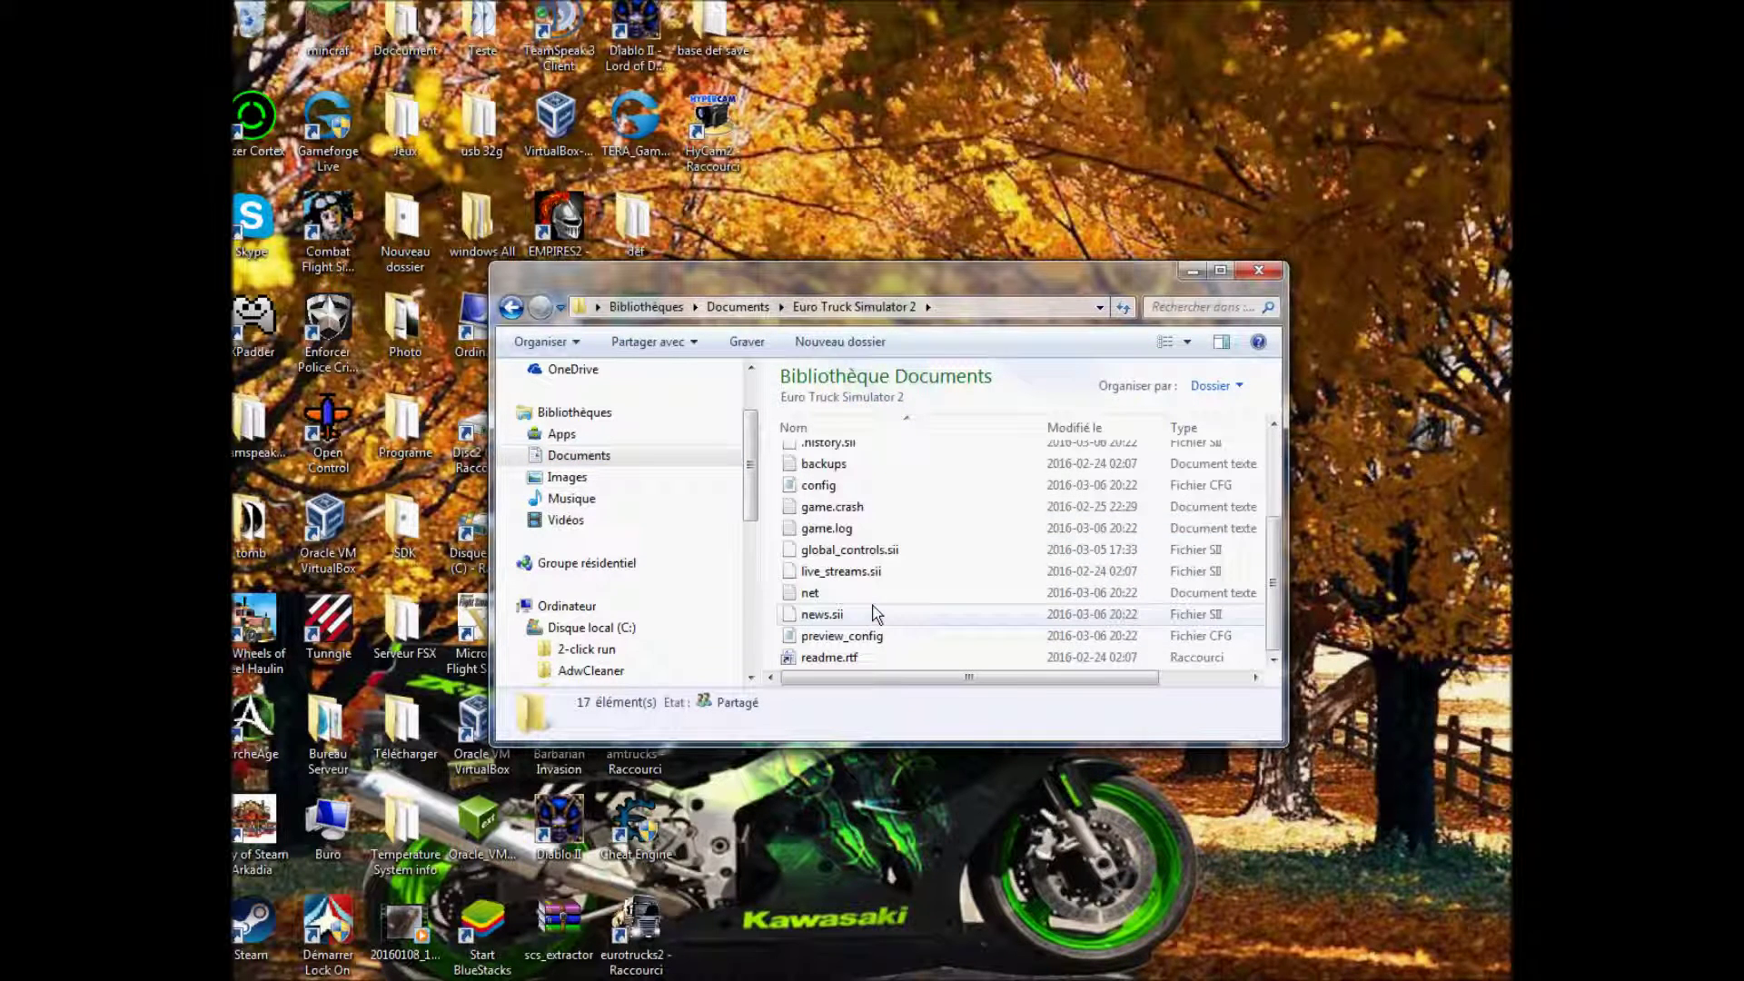
Step: Open the config file in the text editor and examine its g_developer and g_console settings
left_click(813, 488)
right_click(813, 491)
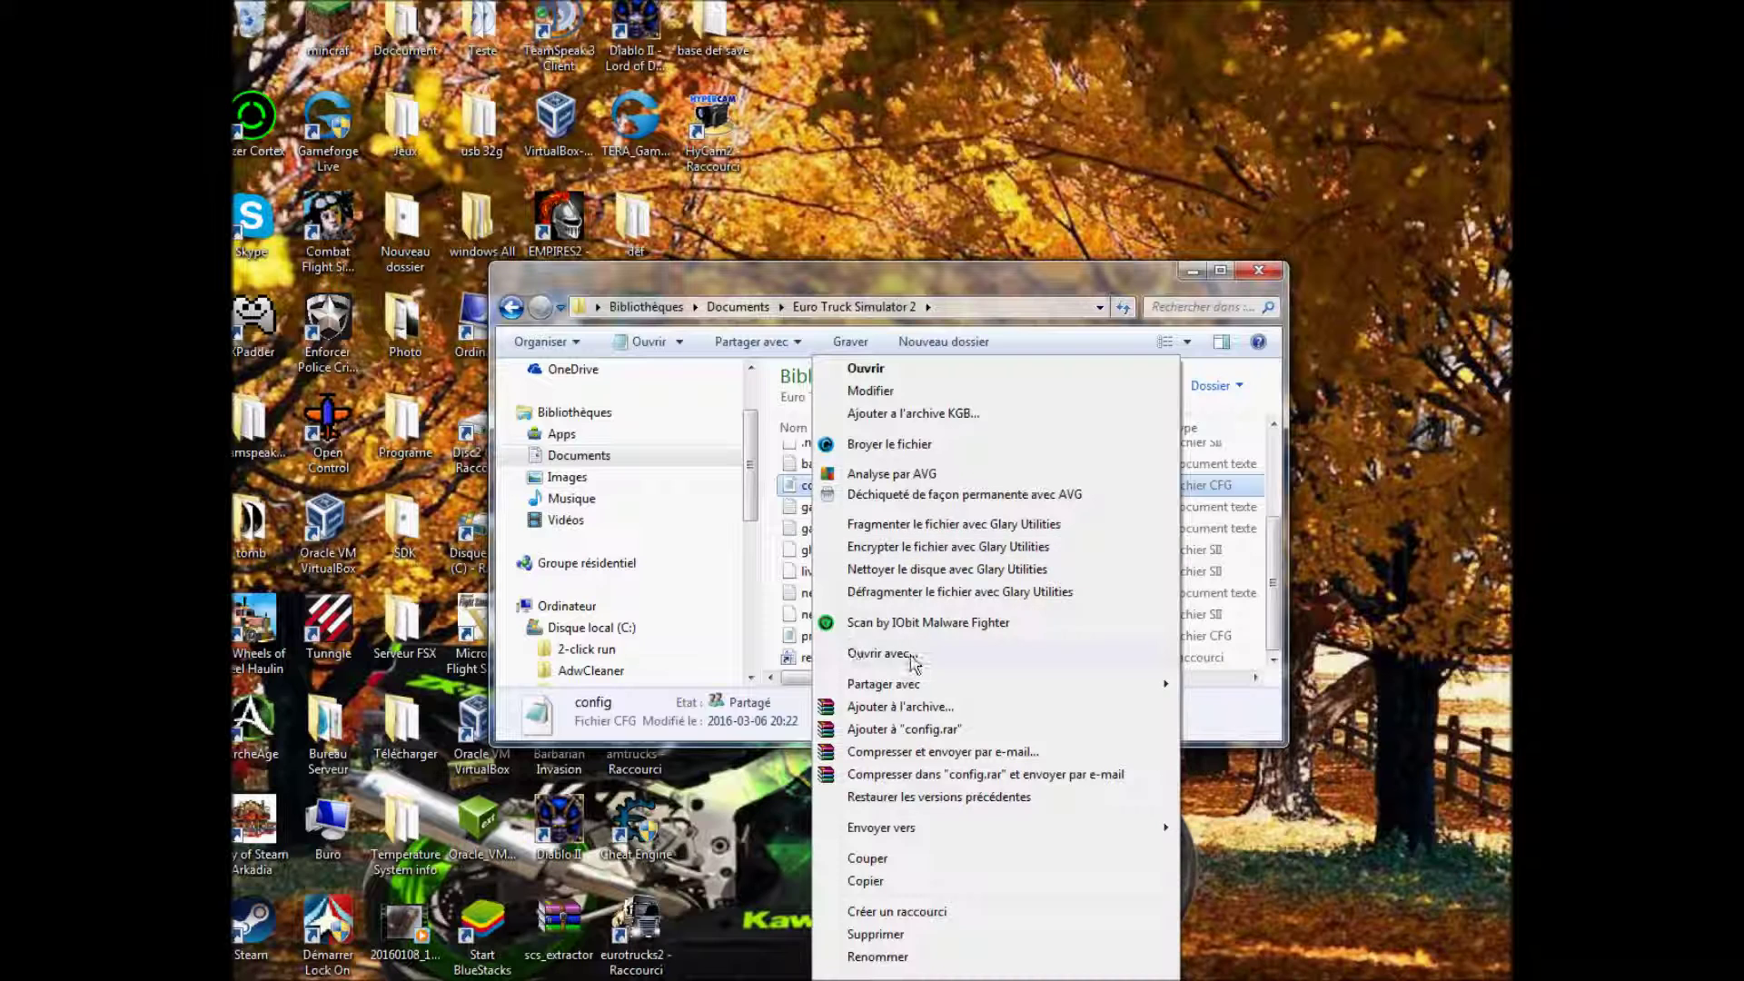
double_click(796, 491)
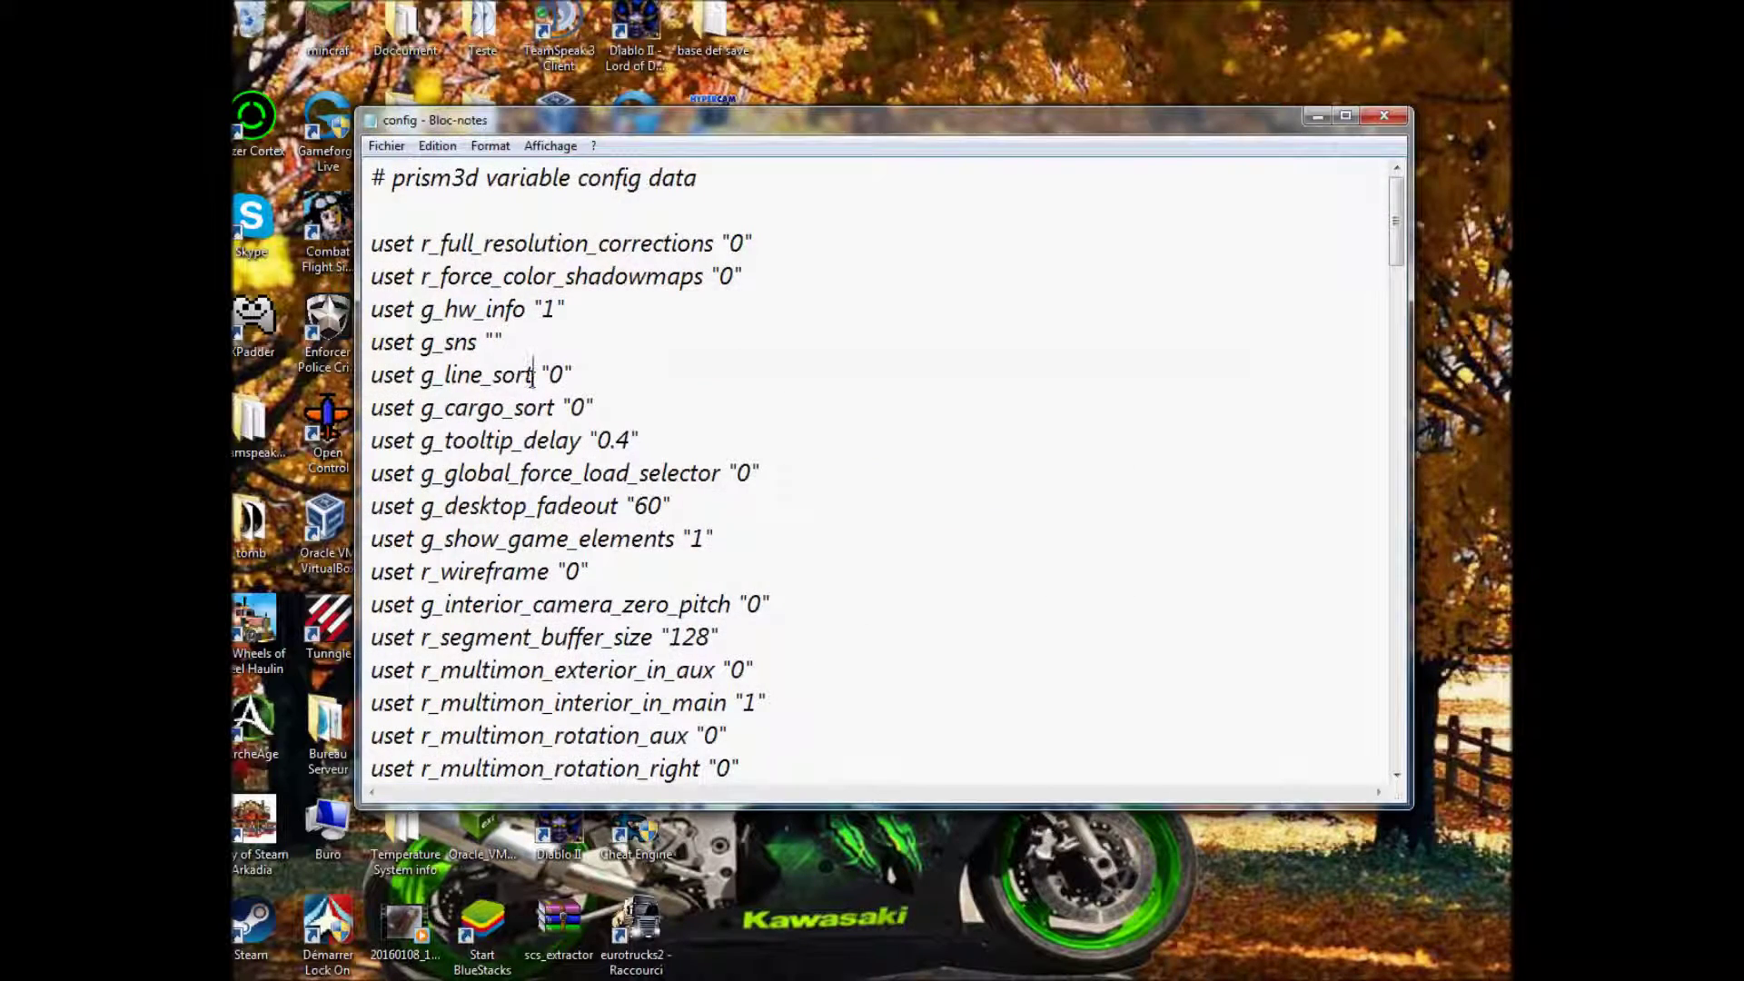
scroll(532, 378, "down", 20)
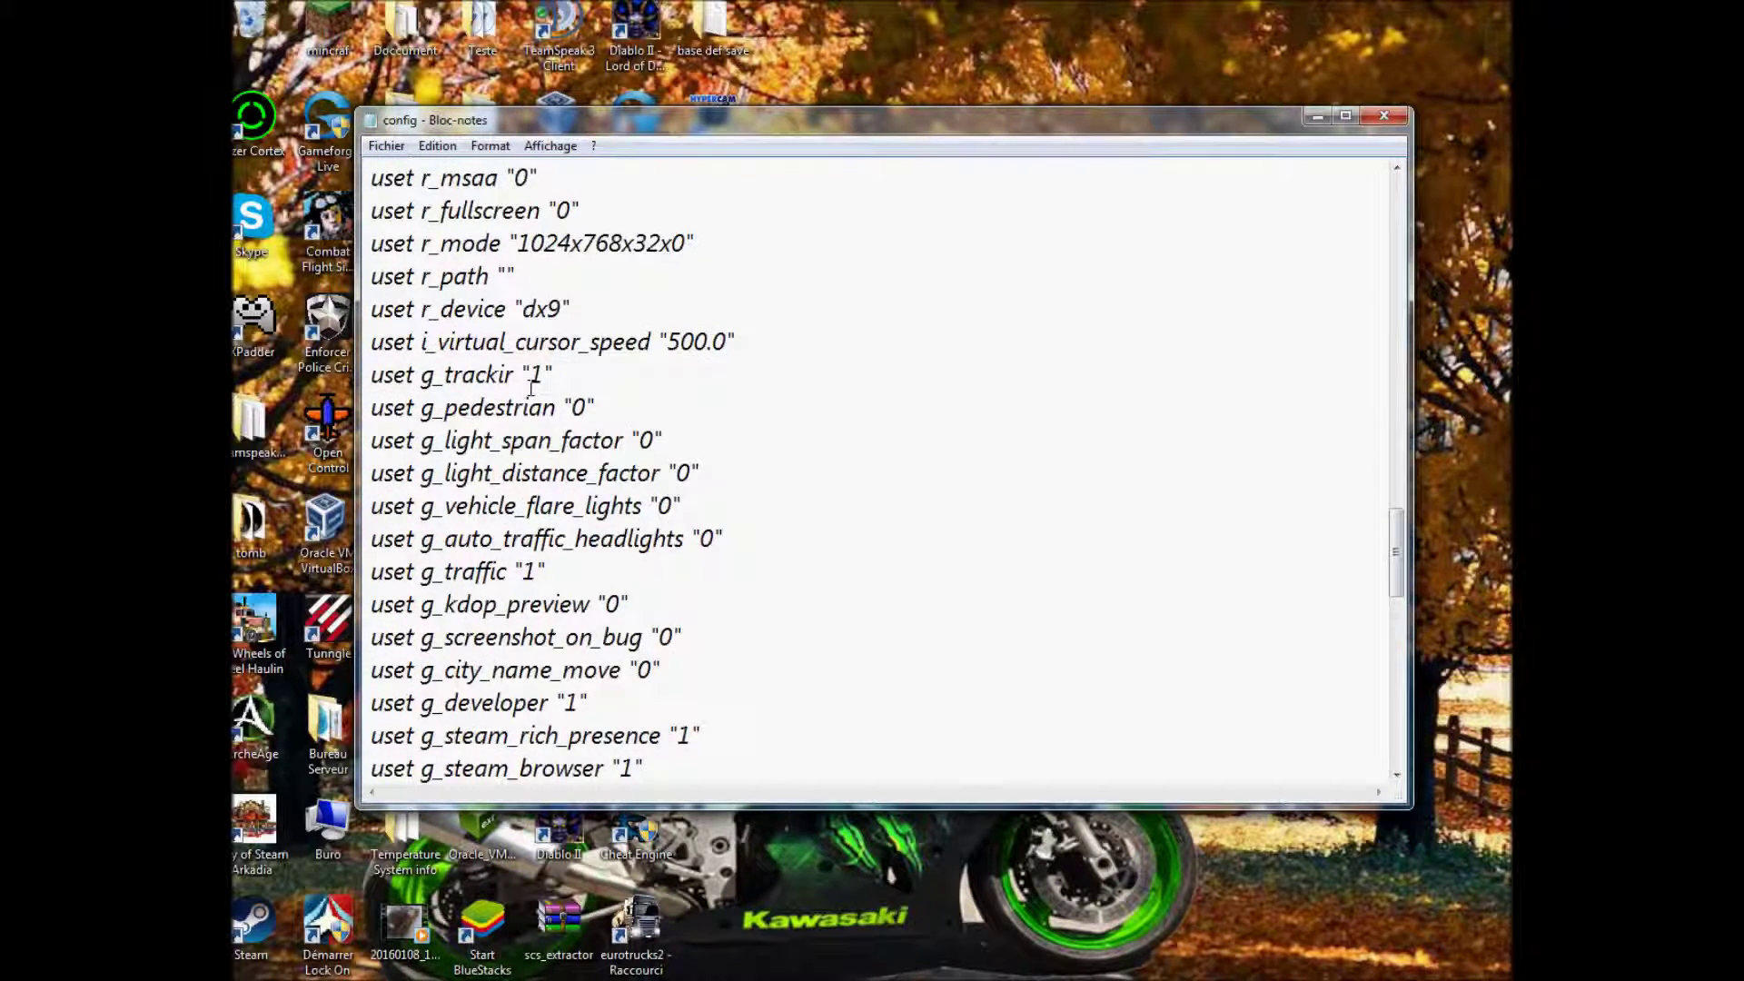
scroll(532, 389, "down", 12)
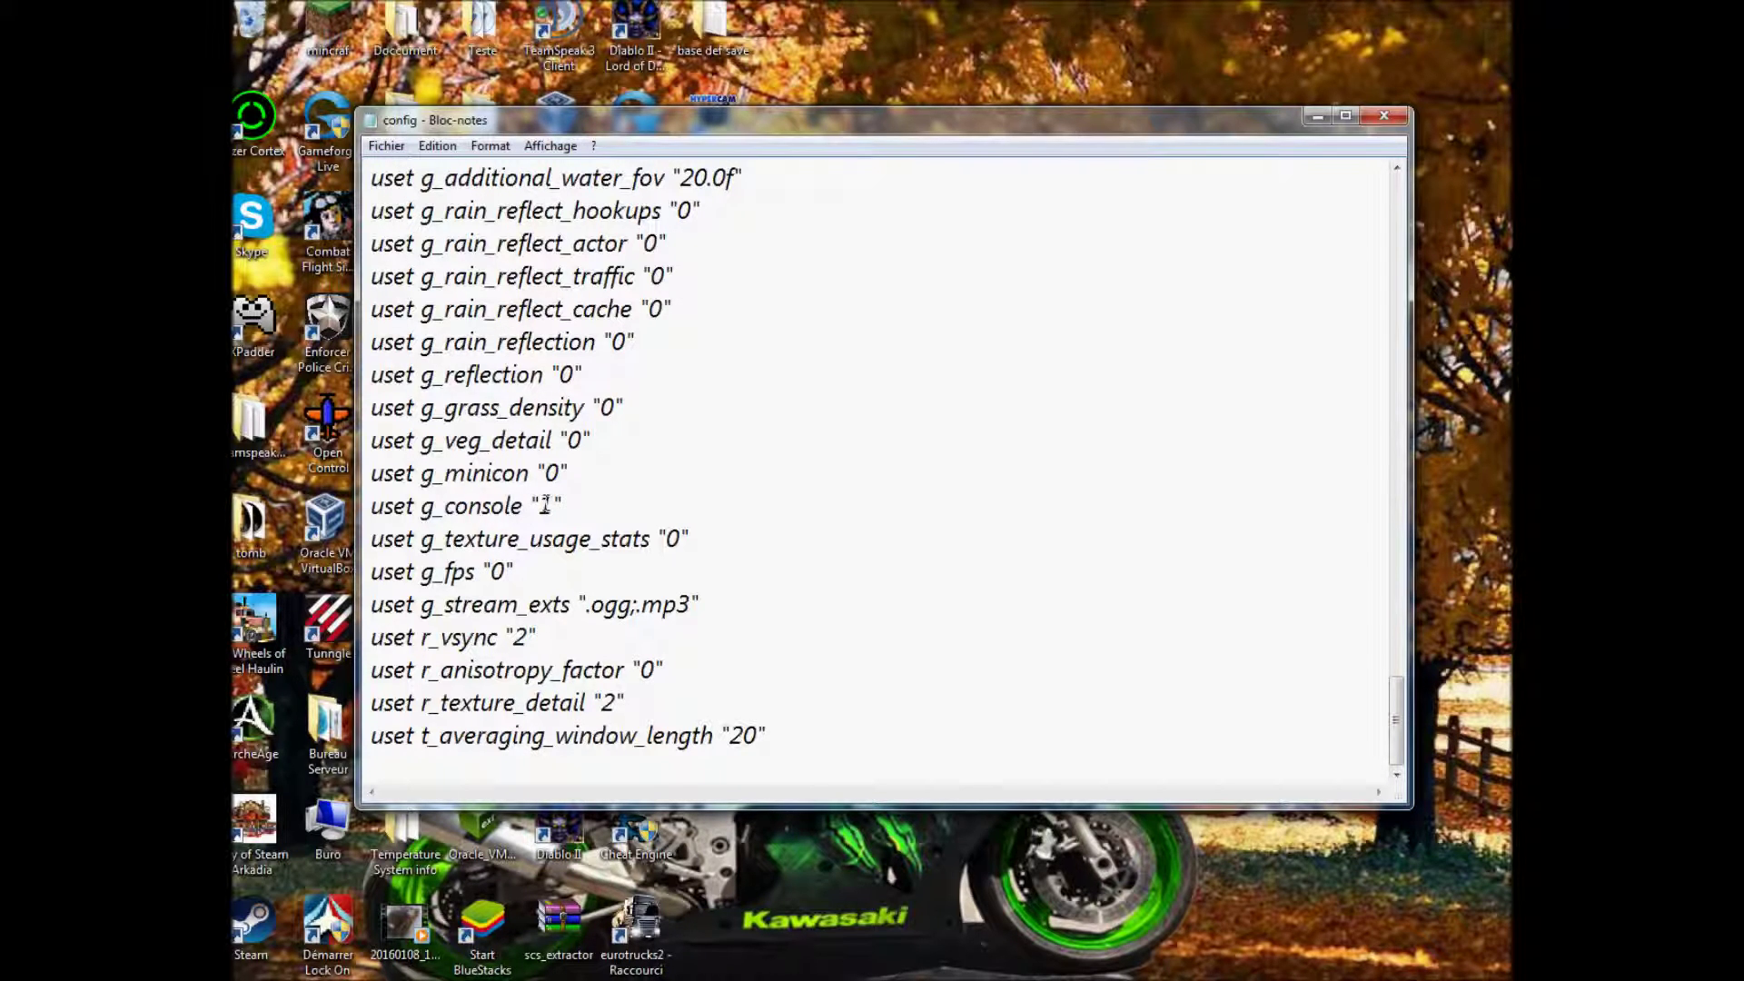
scroll(546, 505, "up", 9)
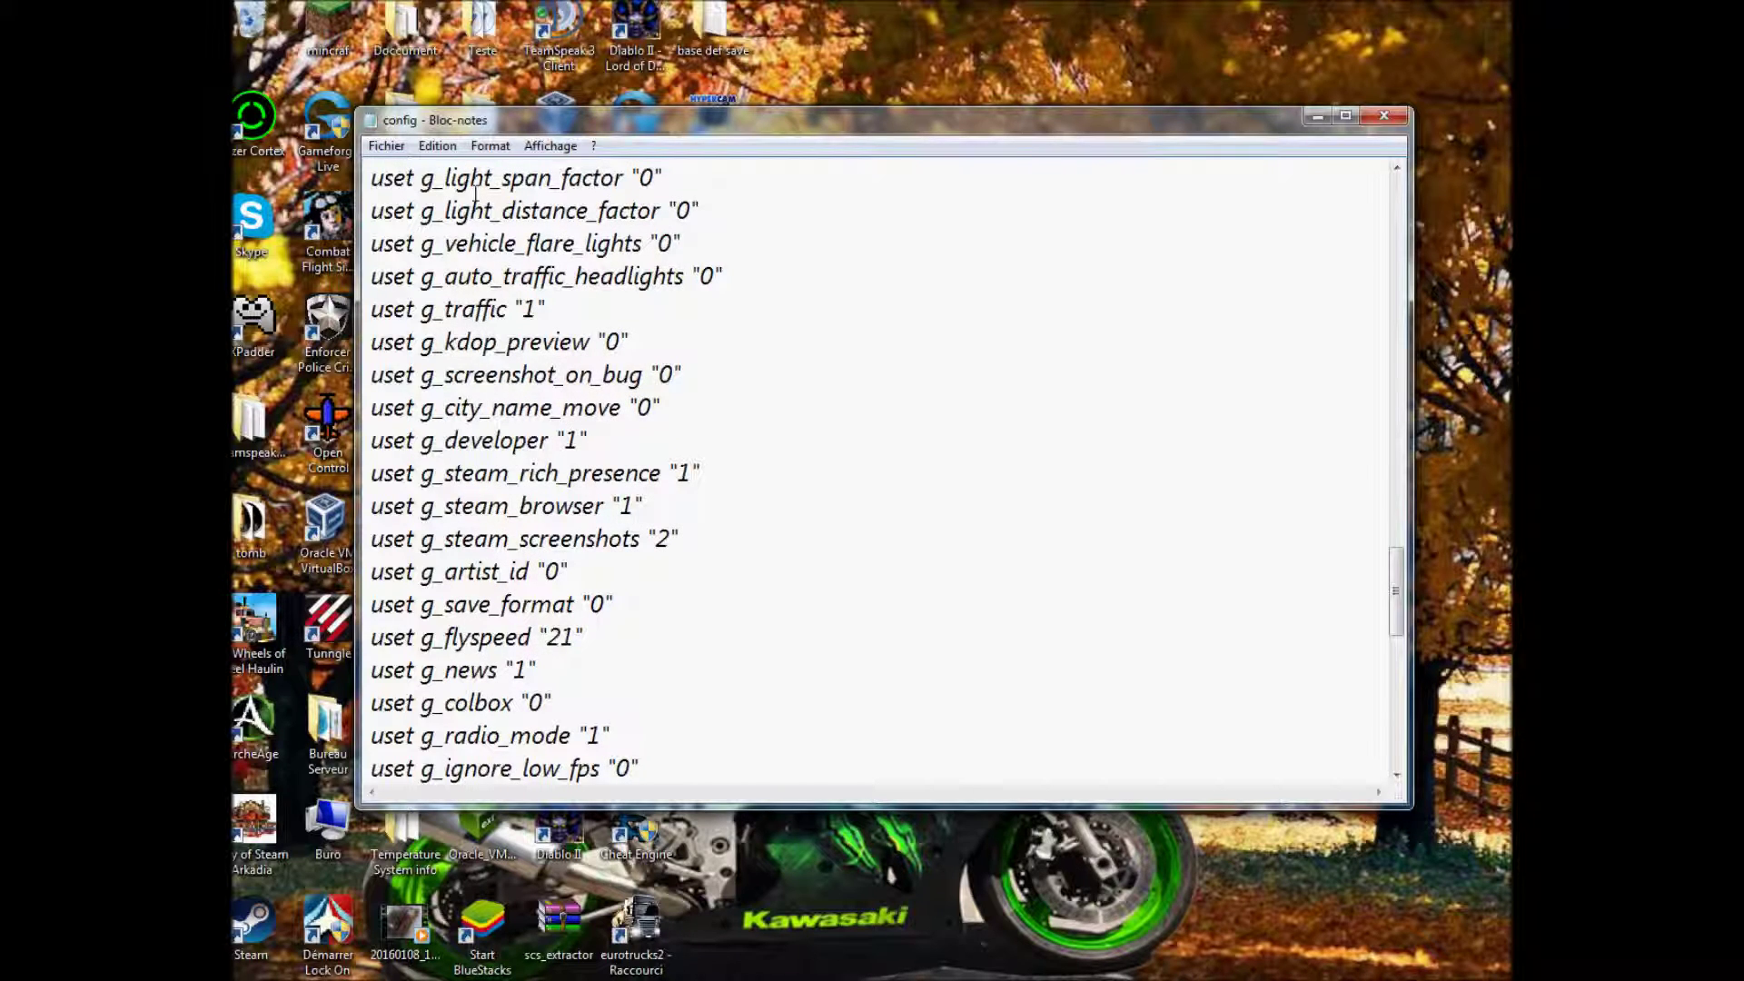
Step: Close the config file without editing it, and close the Euro Truck Simulator 2 documents folder
left_click(386, 146)
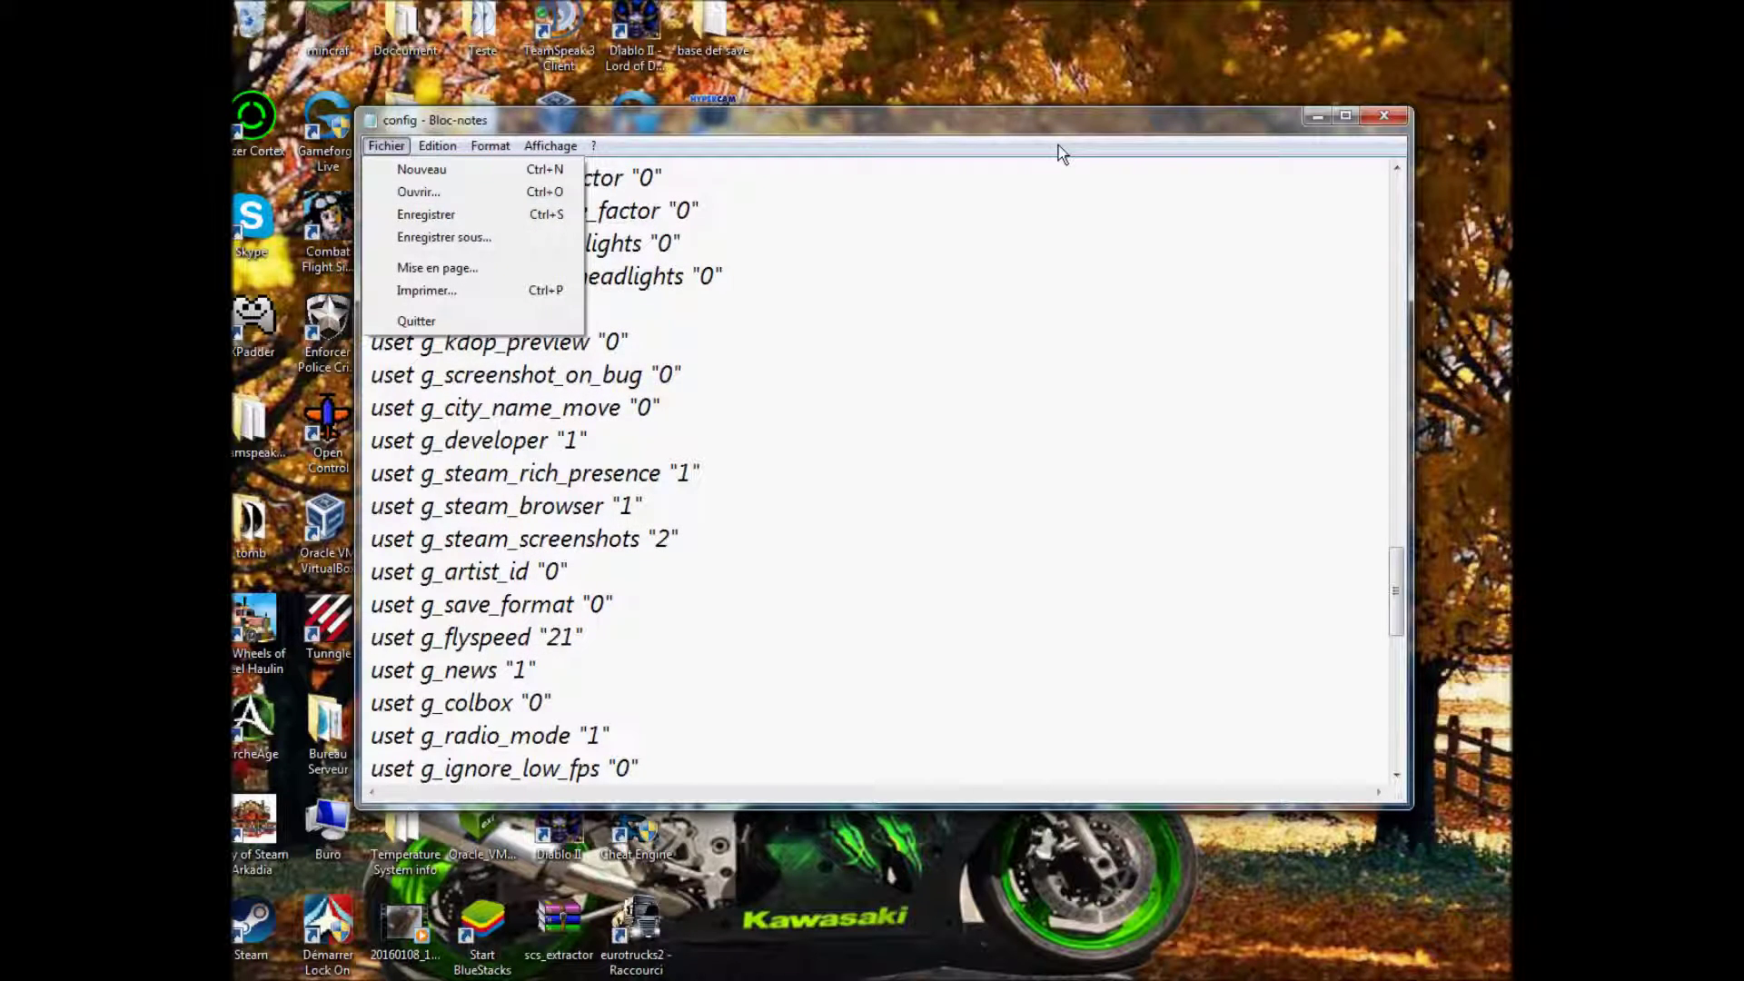
left_click(1383, 115)
left_click(1383, 115)
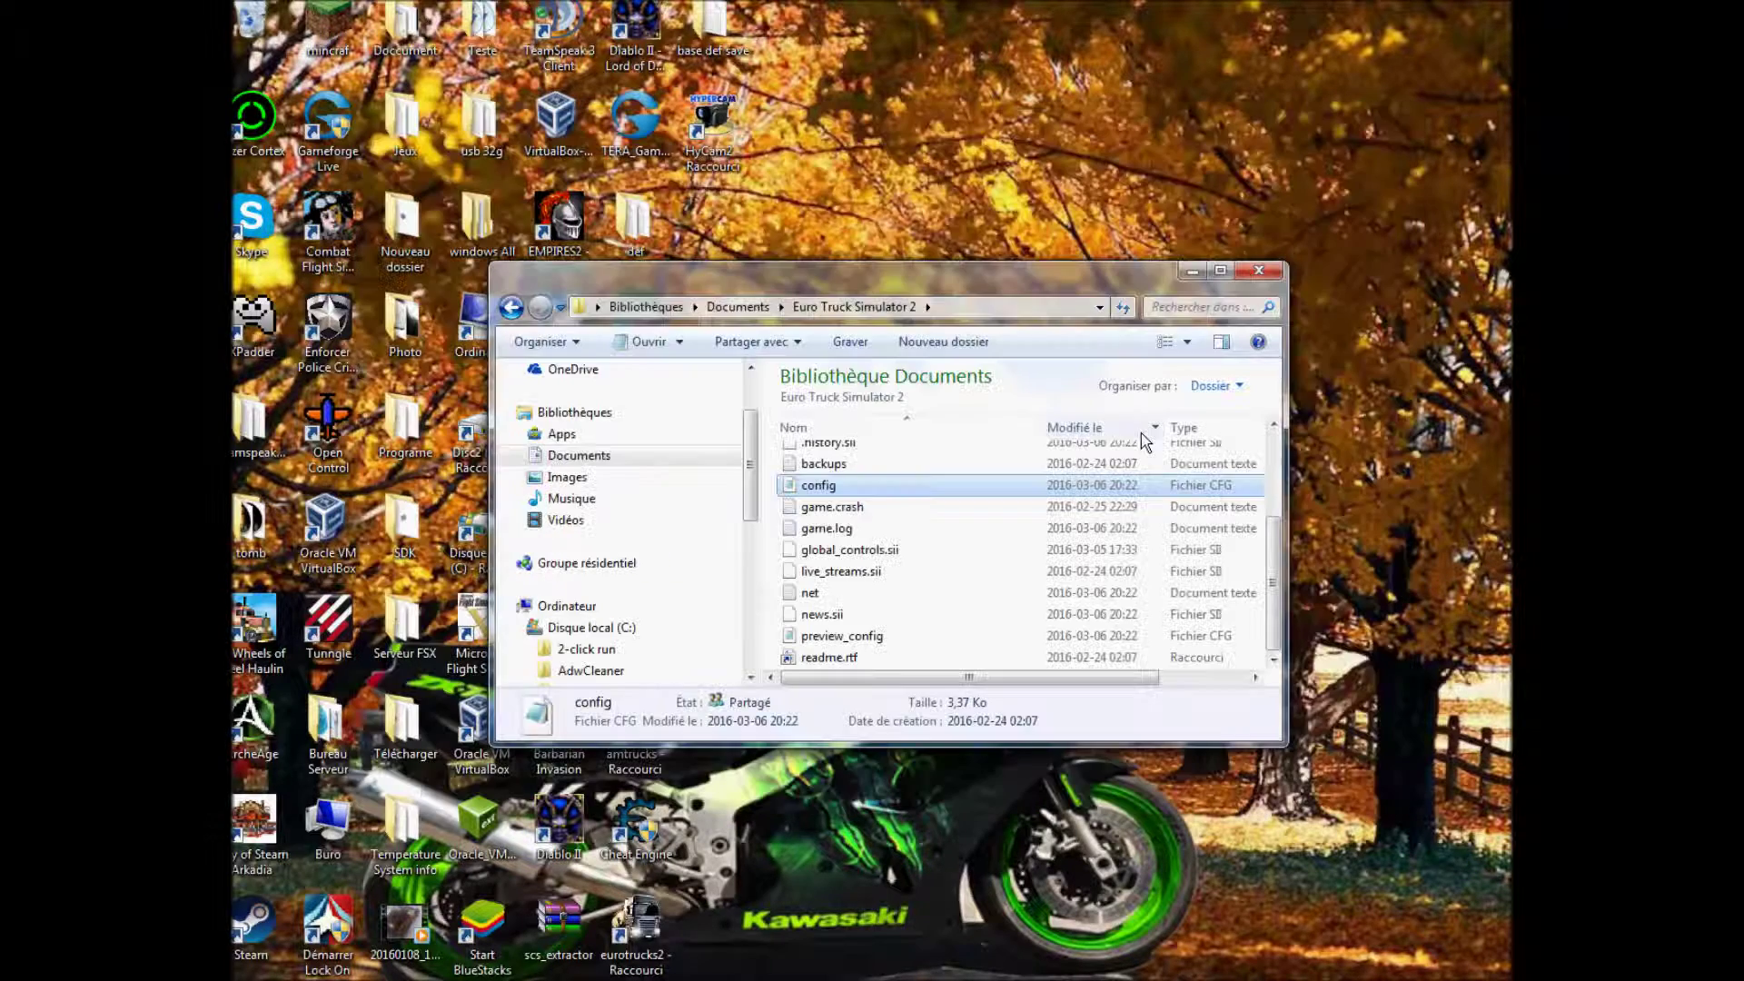
left_click(1258, 270)
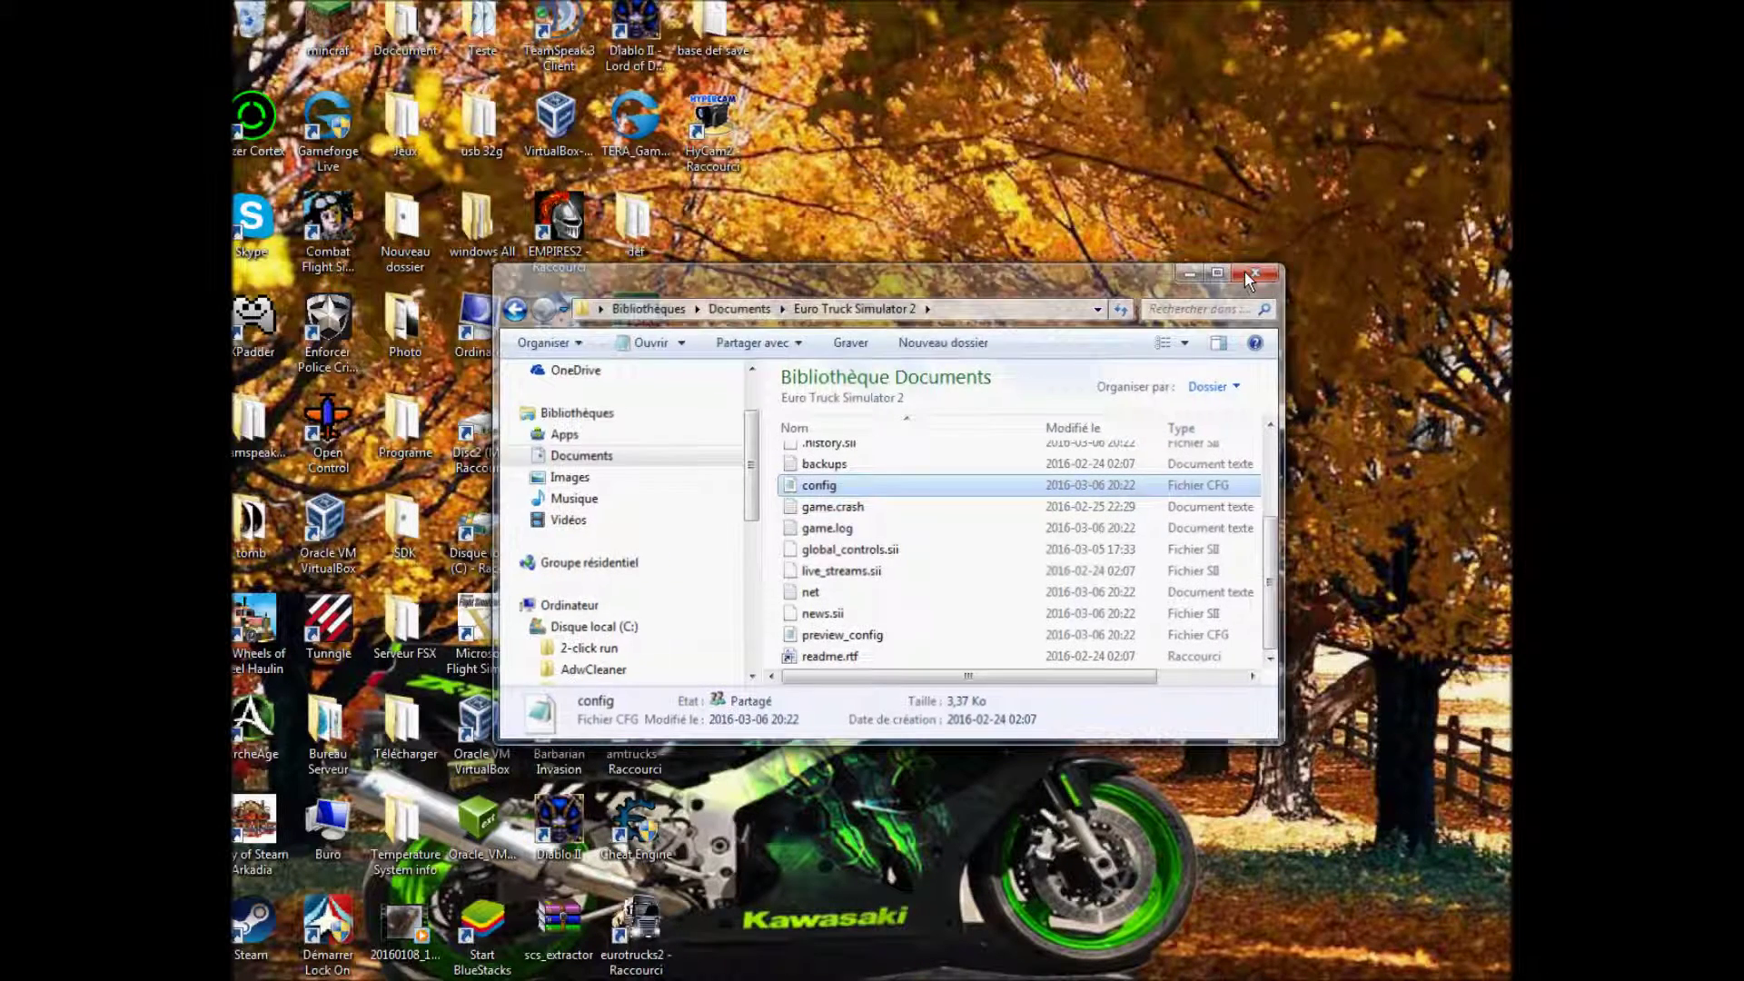
Step: Launch Euro Truck Simulator 2 and start its map editor by running the edit command in the developer console
double_click(648, 942)
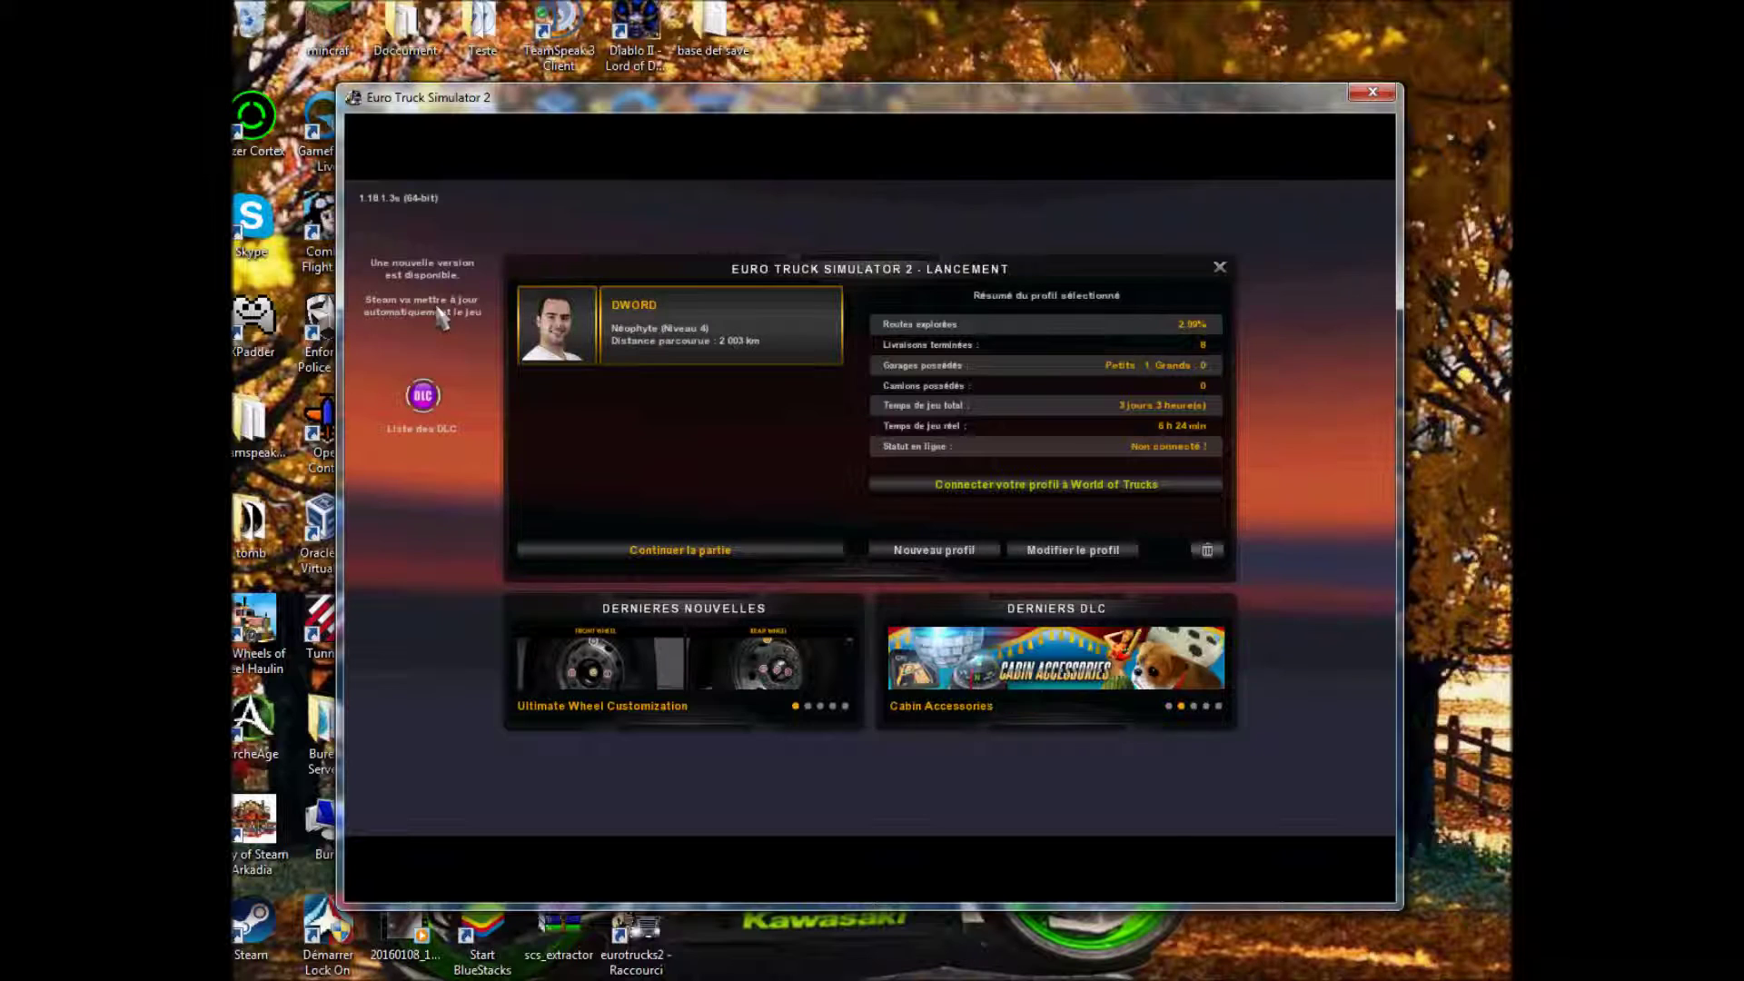
key("grave")
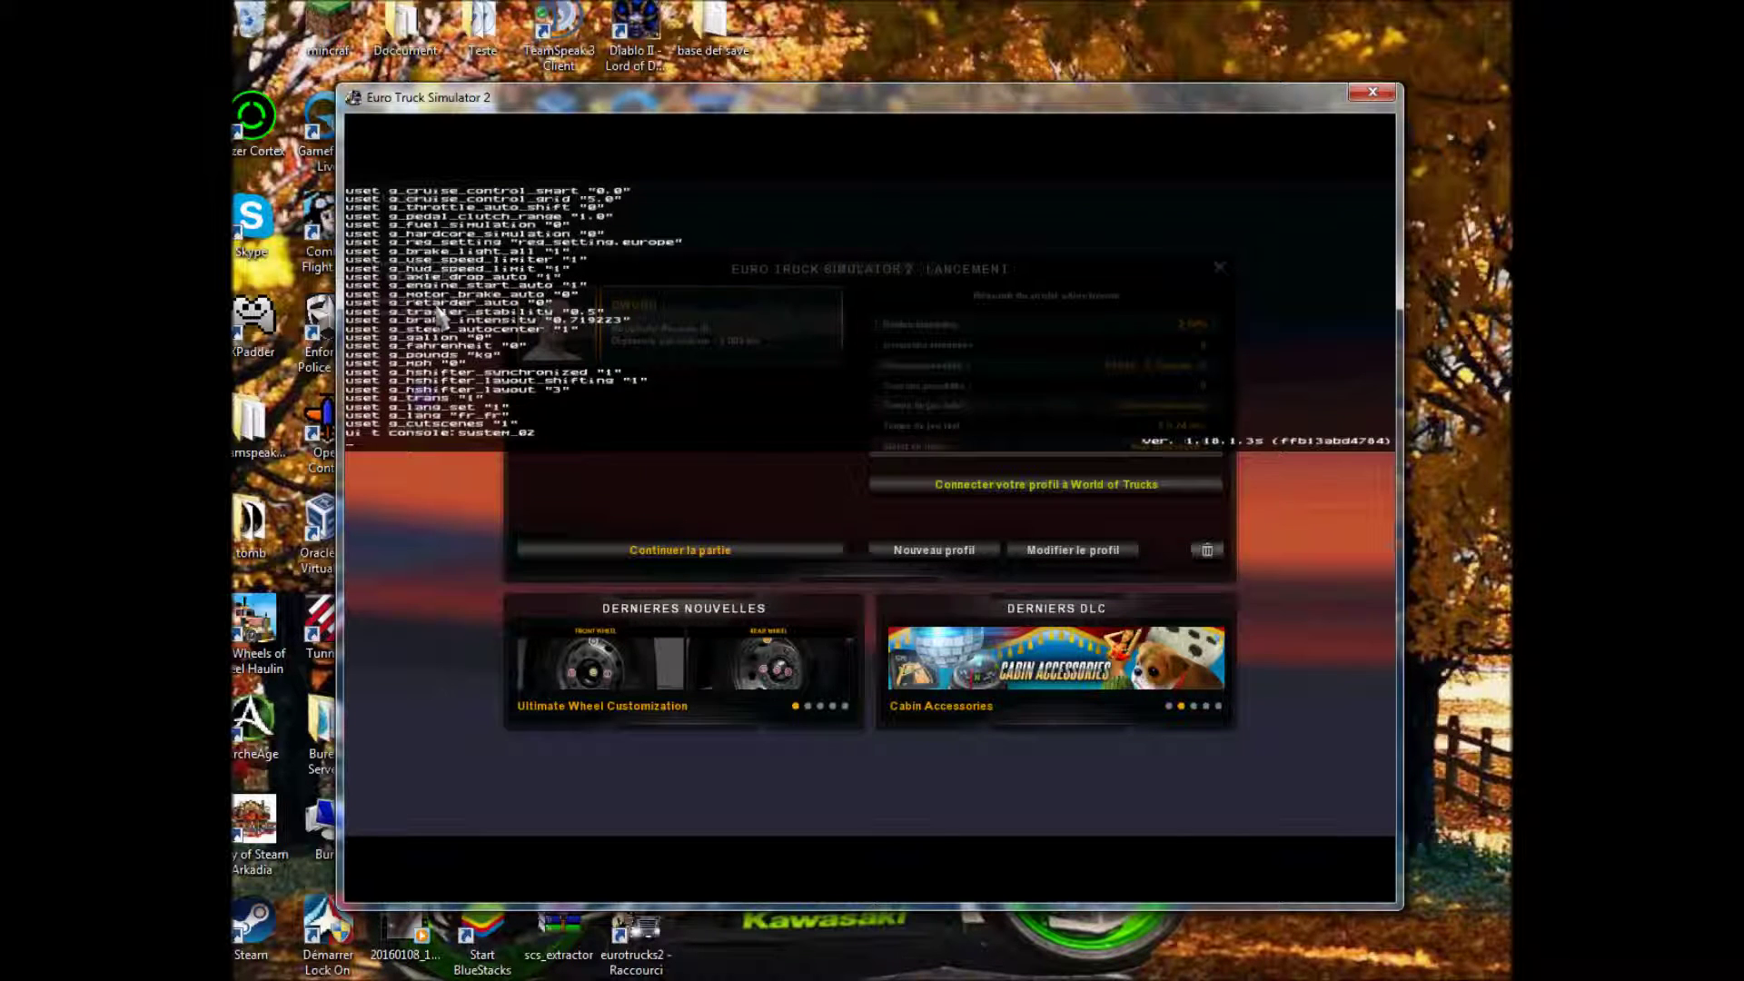
type("edit")
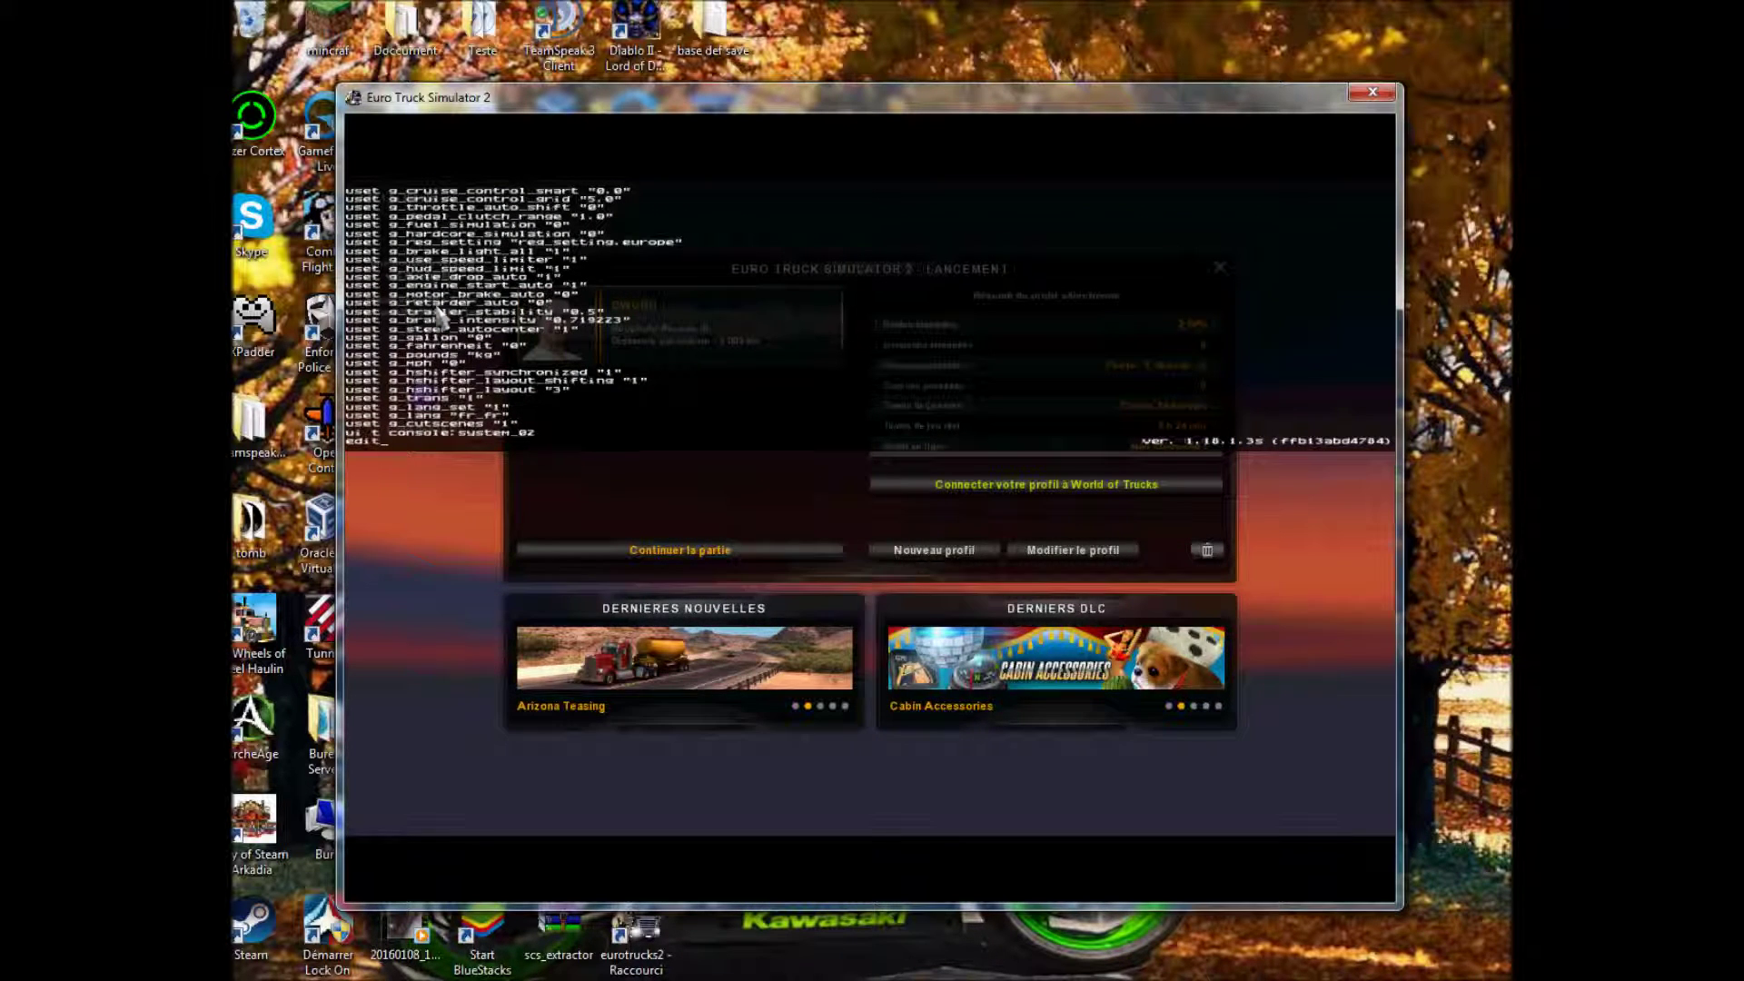
key("Return")
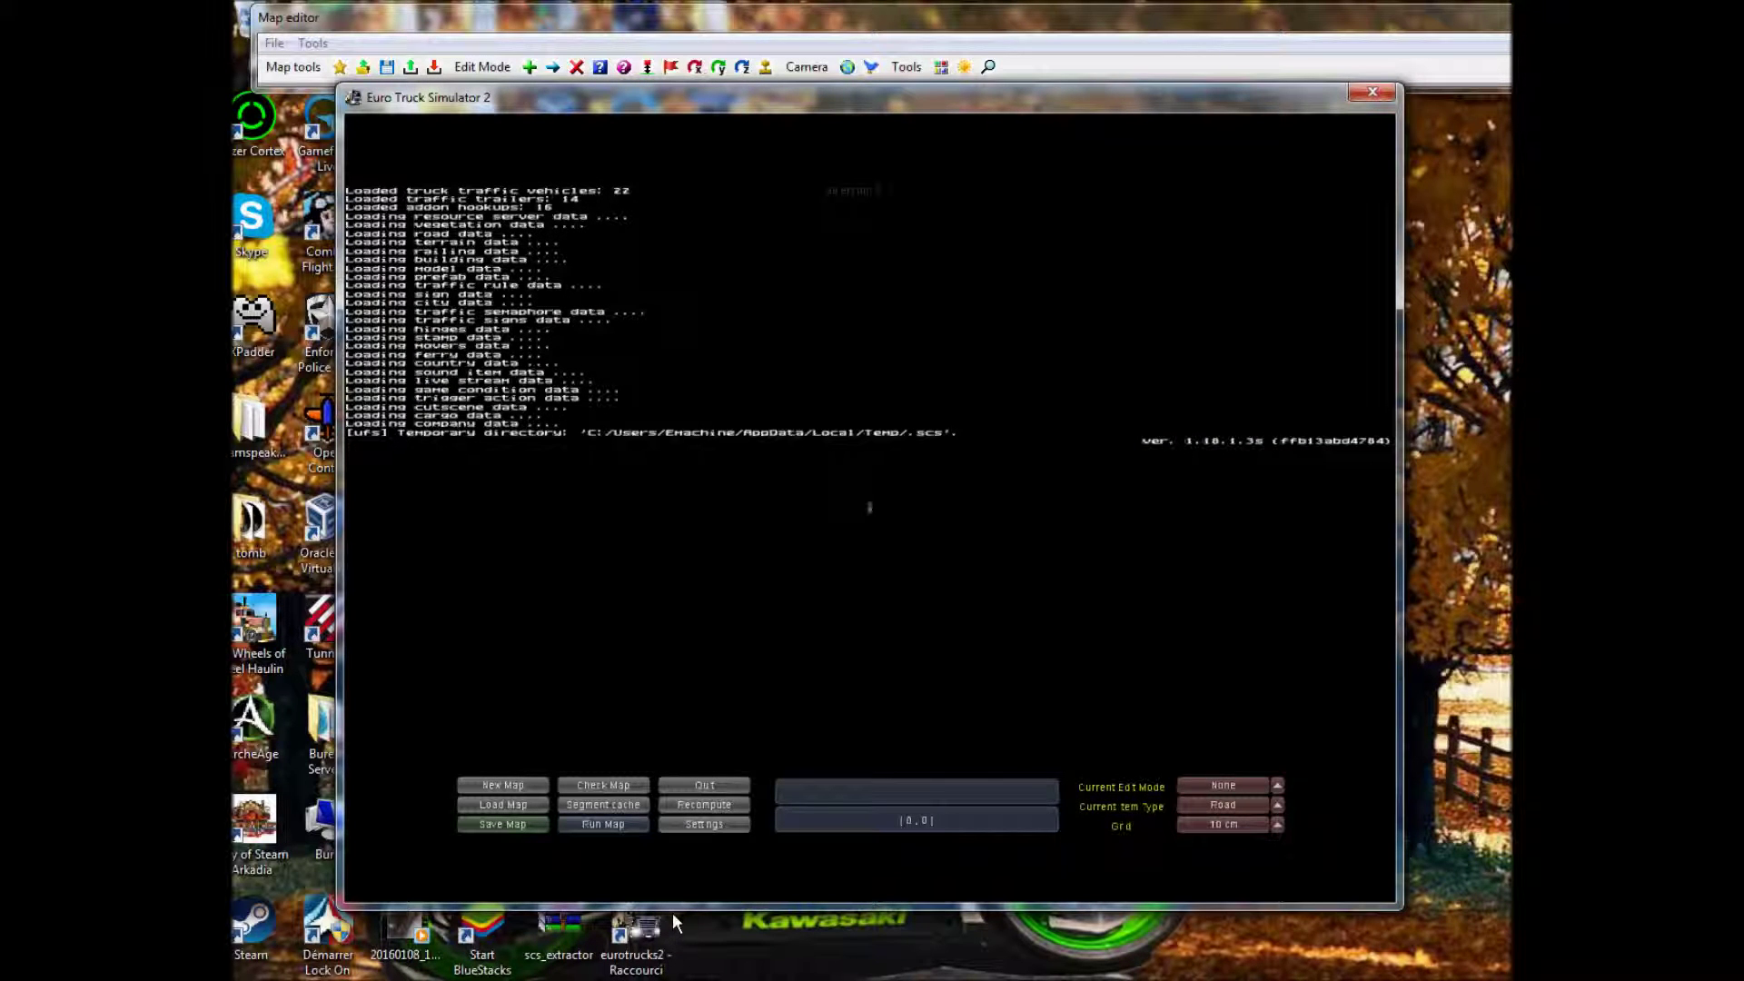
key("grave")
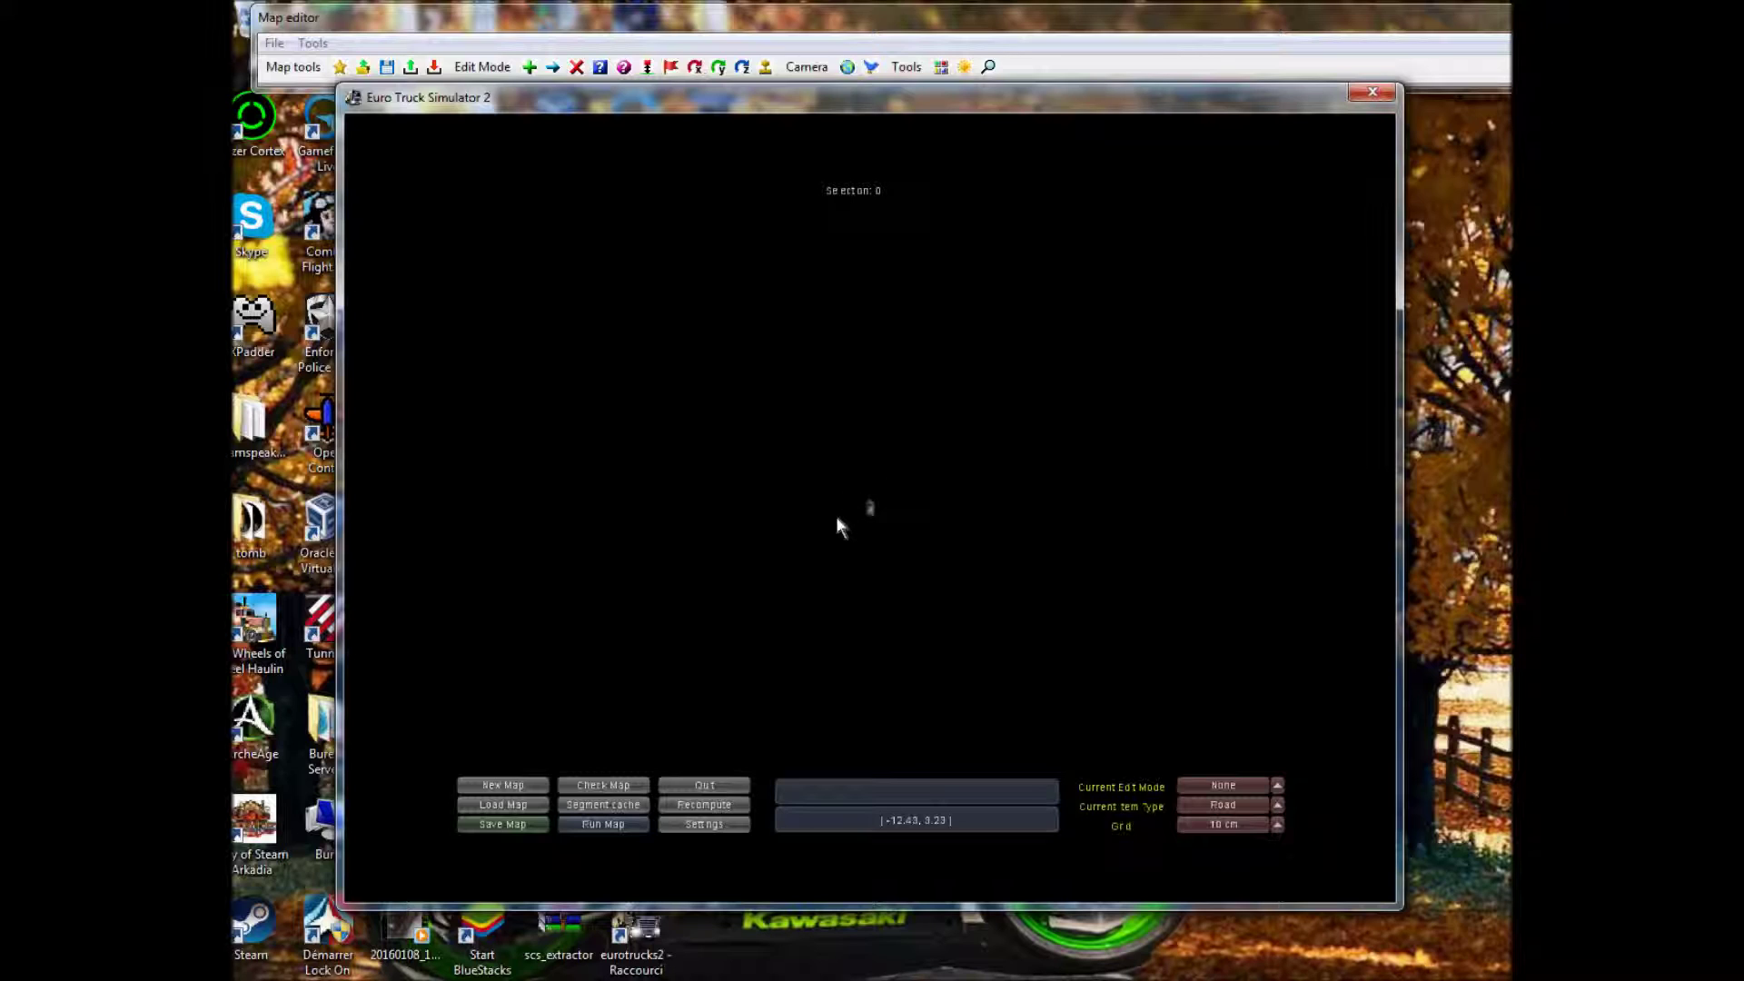
Step: Draw a winding road of several connected segments in the empty map using the Road 1 lane broken type
scroll(836, 516, "up", 5)
scroll(835, 516, "down", 6)
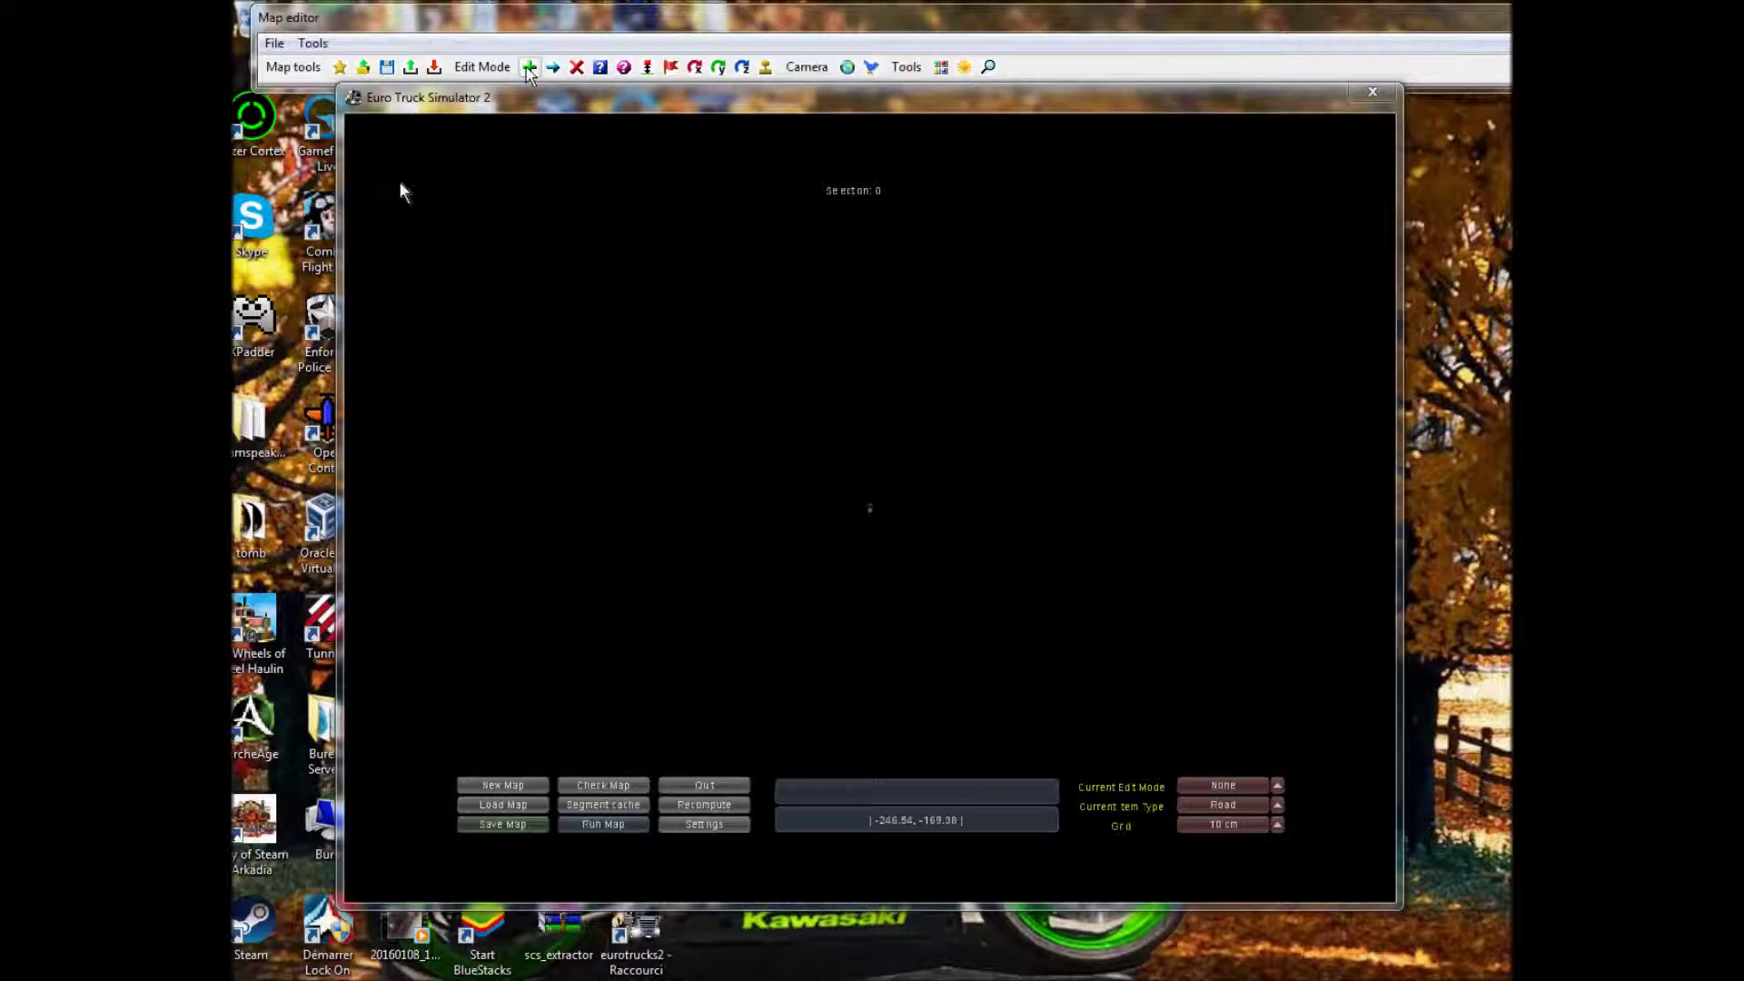
key("Insert")
left_click(879, 723)
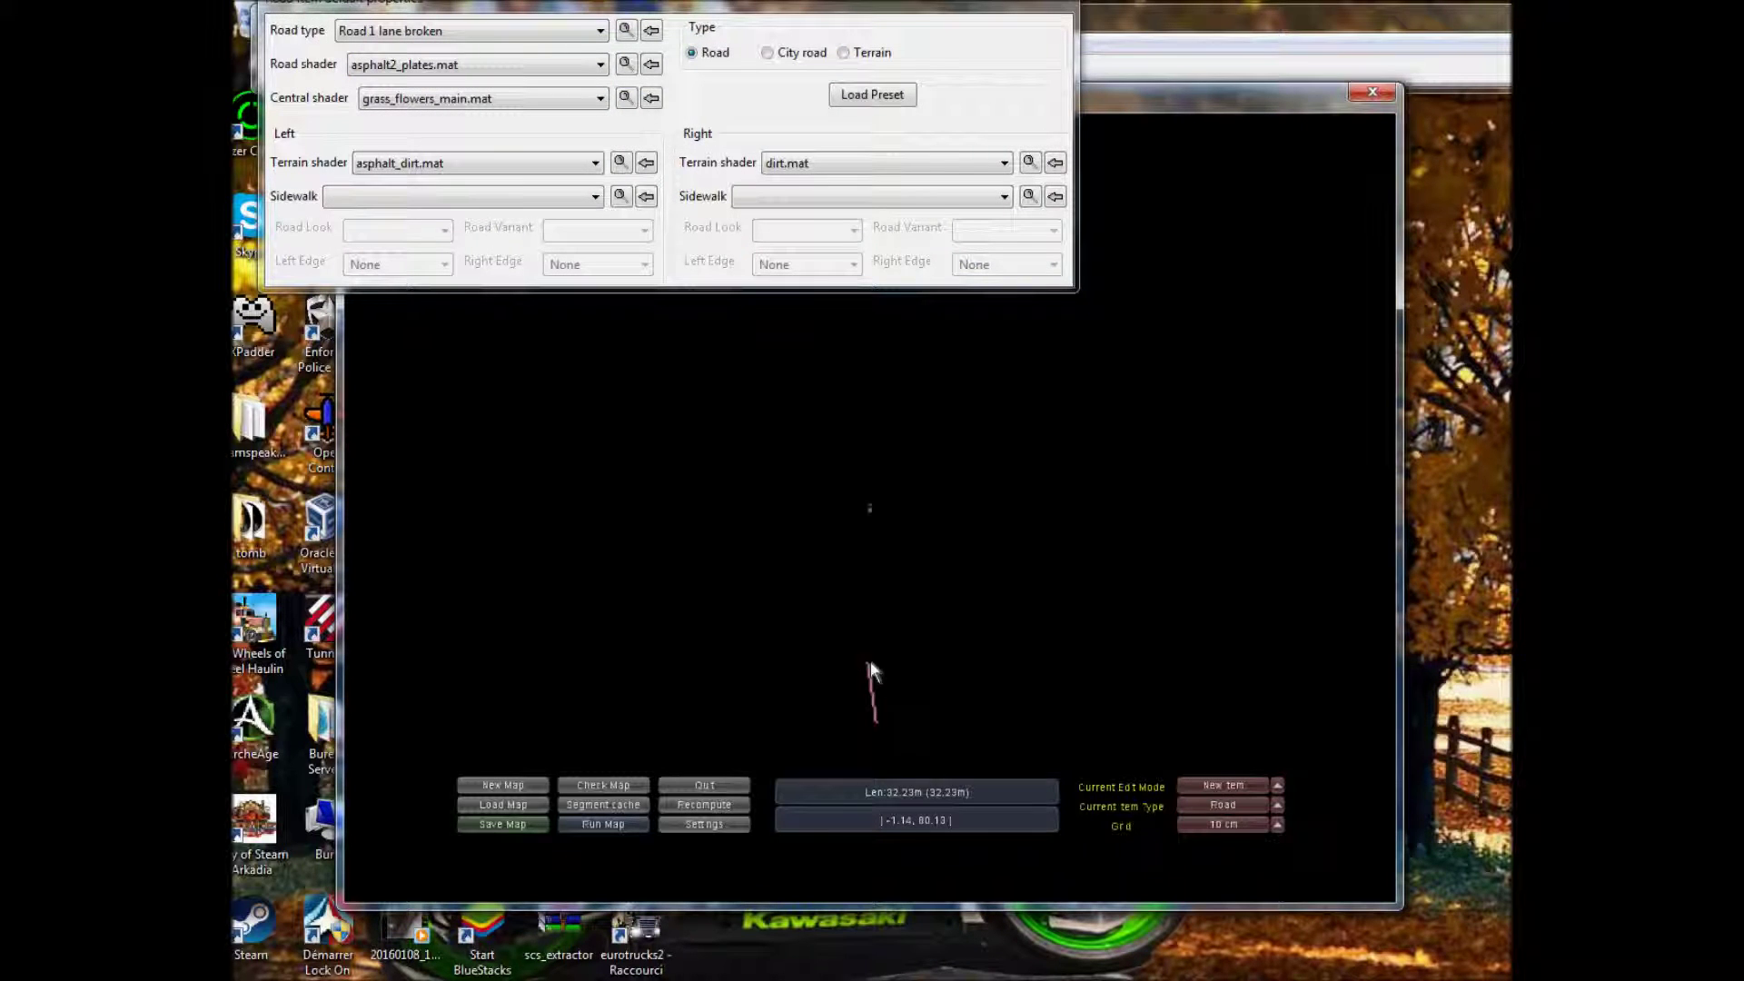
left_click(872, 417)
right_click_drag(863, 403, 904, 455)
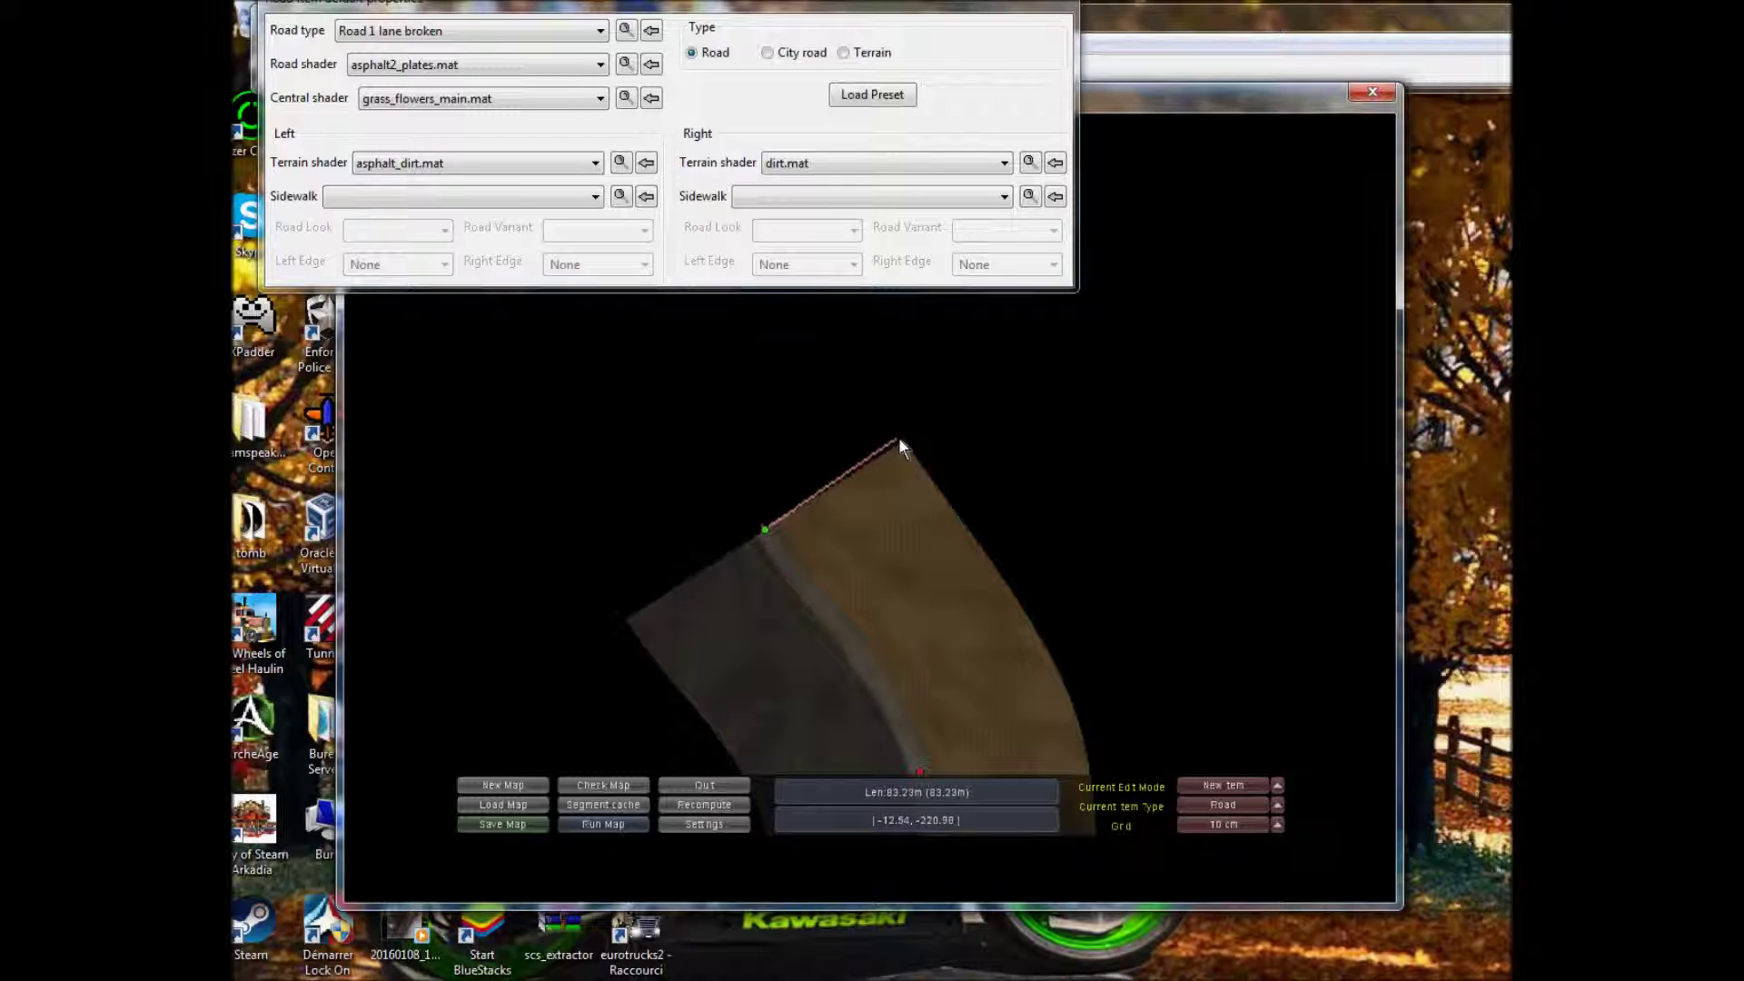
right_click_drag(790, 401, 872, 663)
left_click(895, 409)
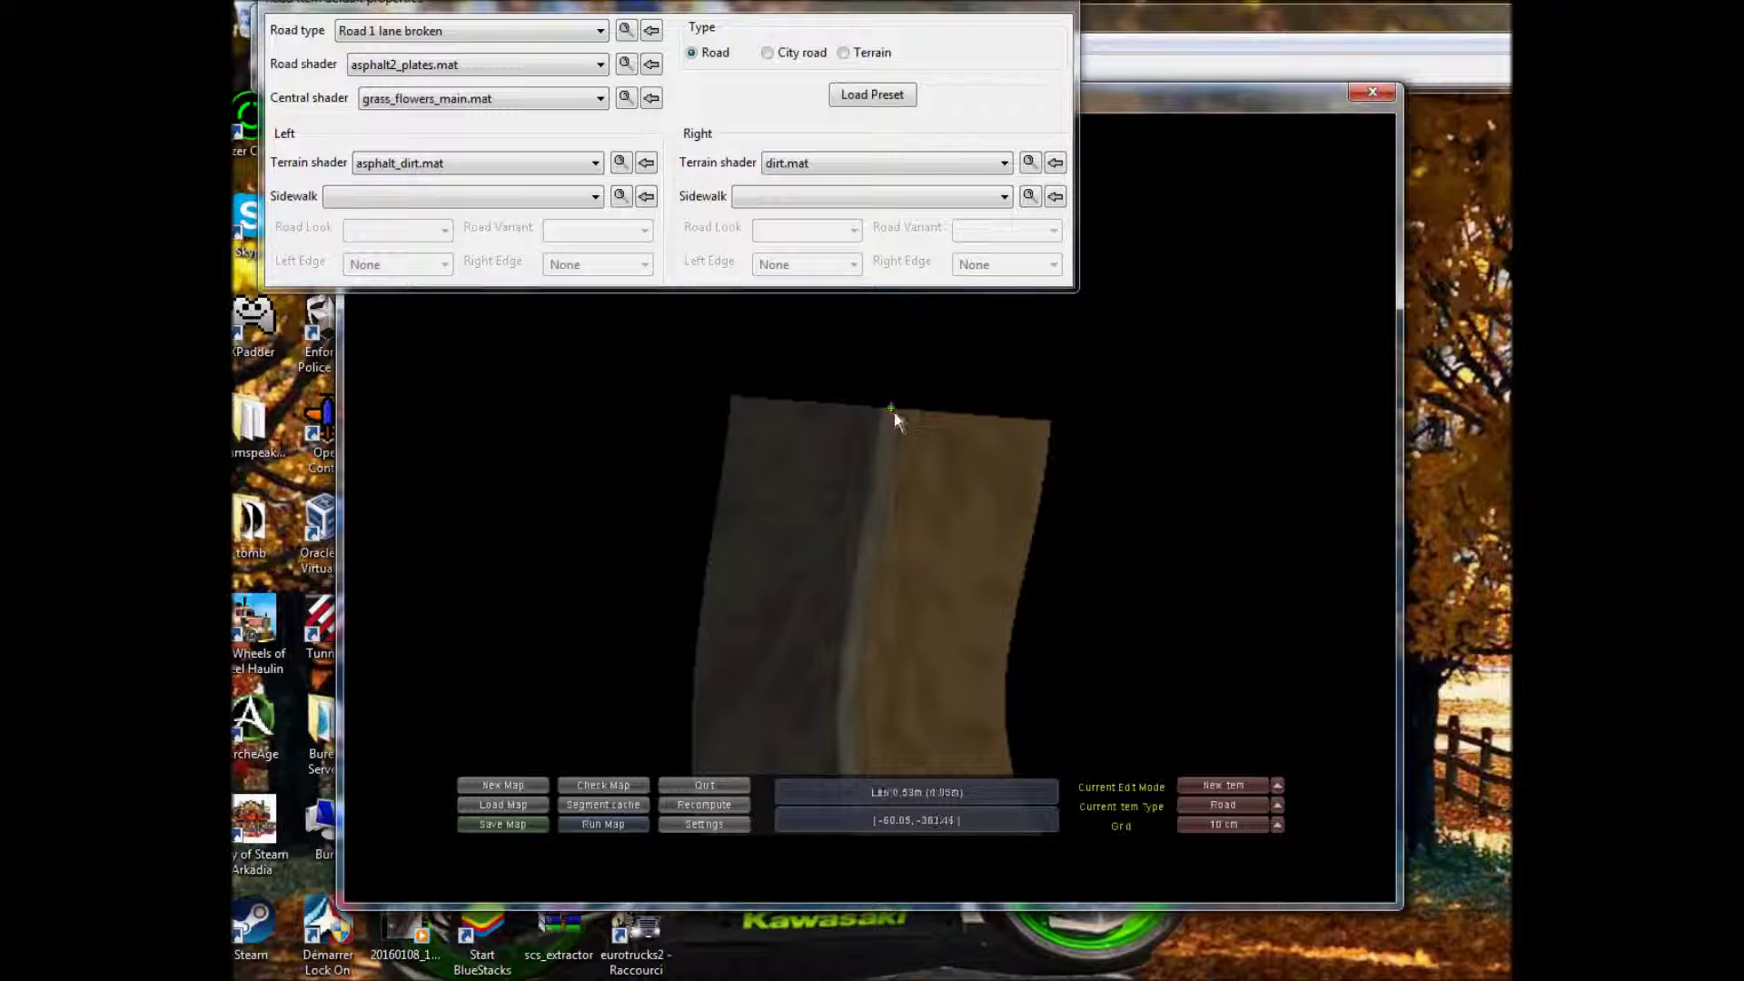
right_click_drag(892, 410, 782, 389)
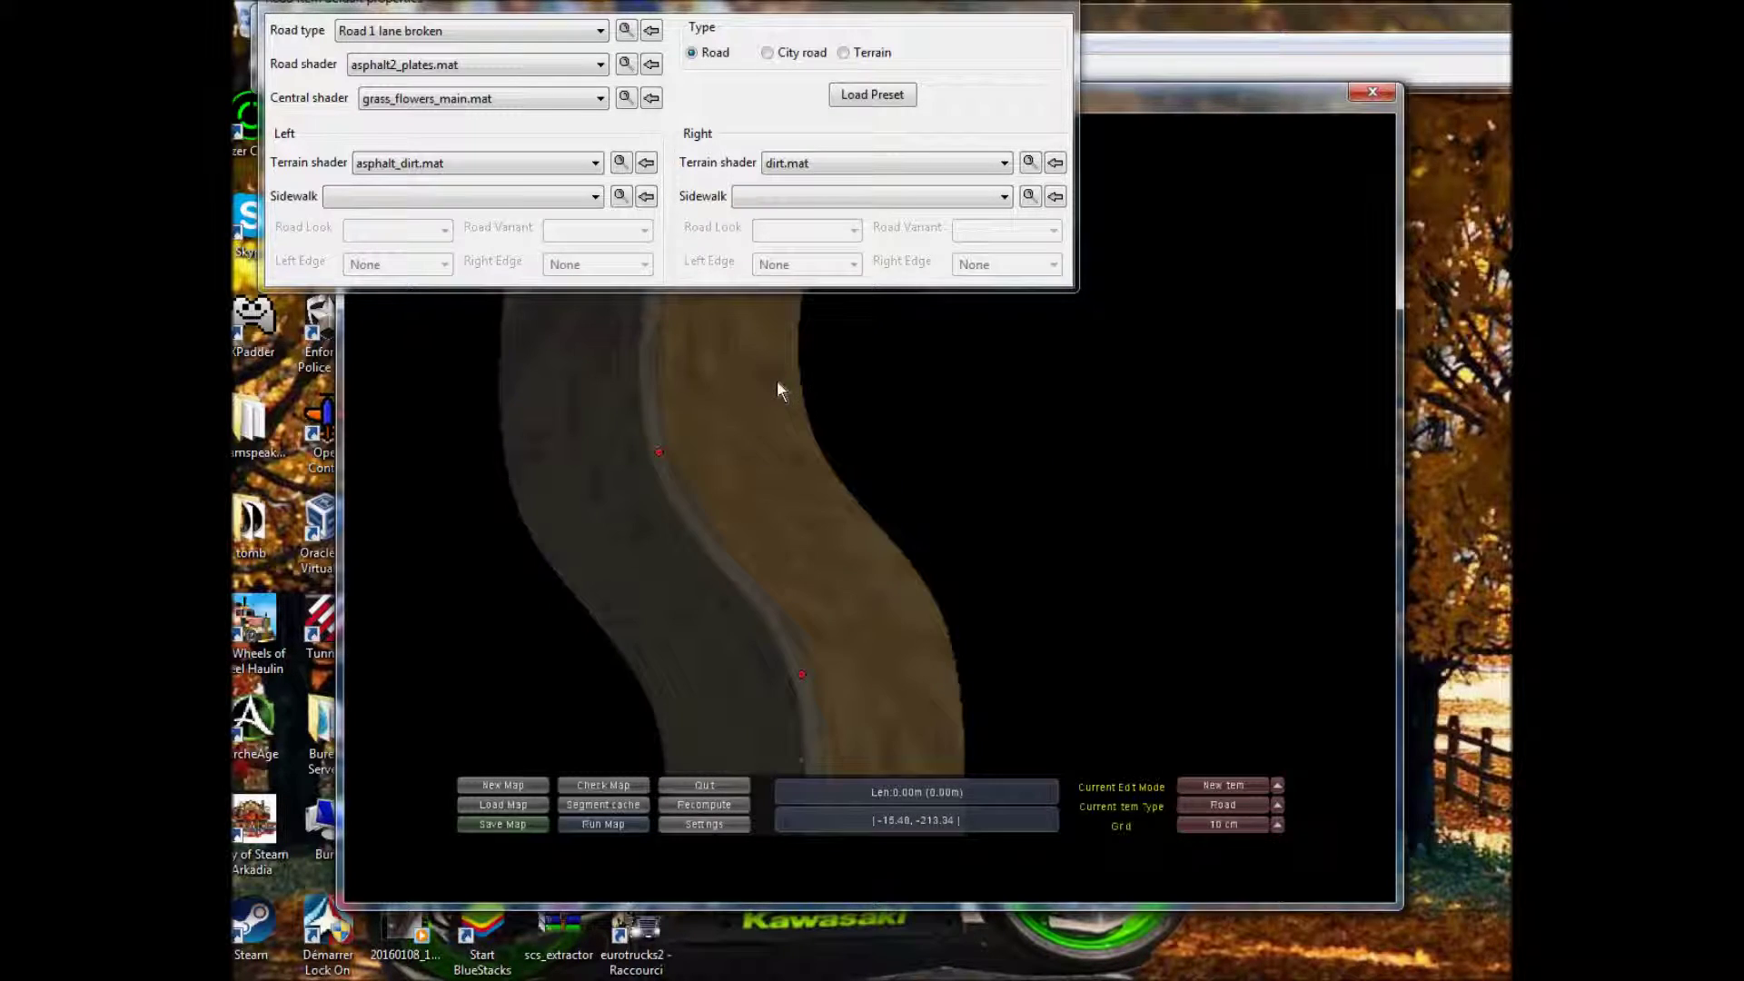
right_click_drag(880, 685, 783, 438)
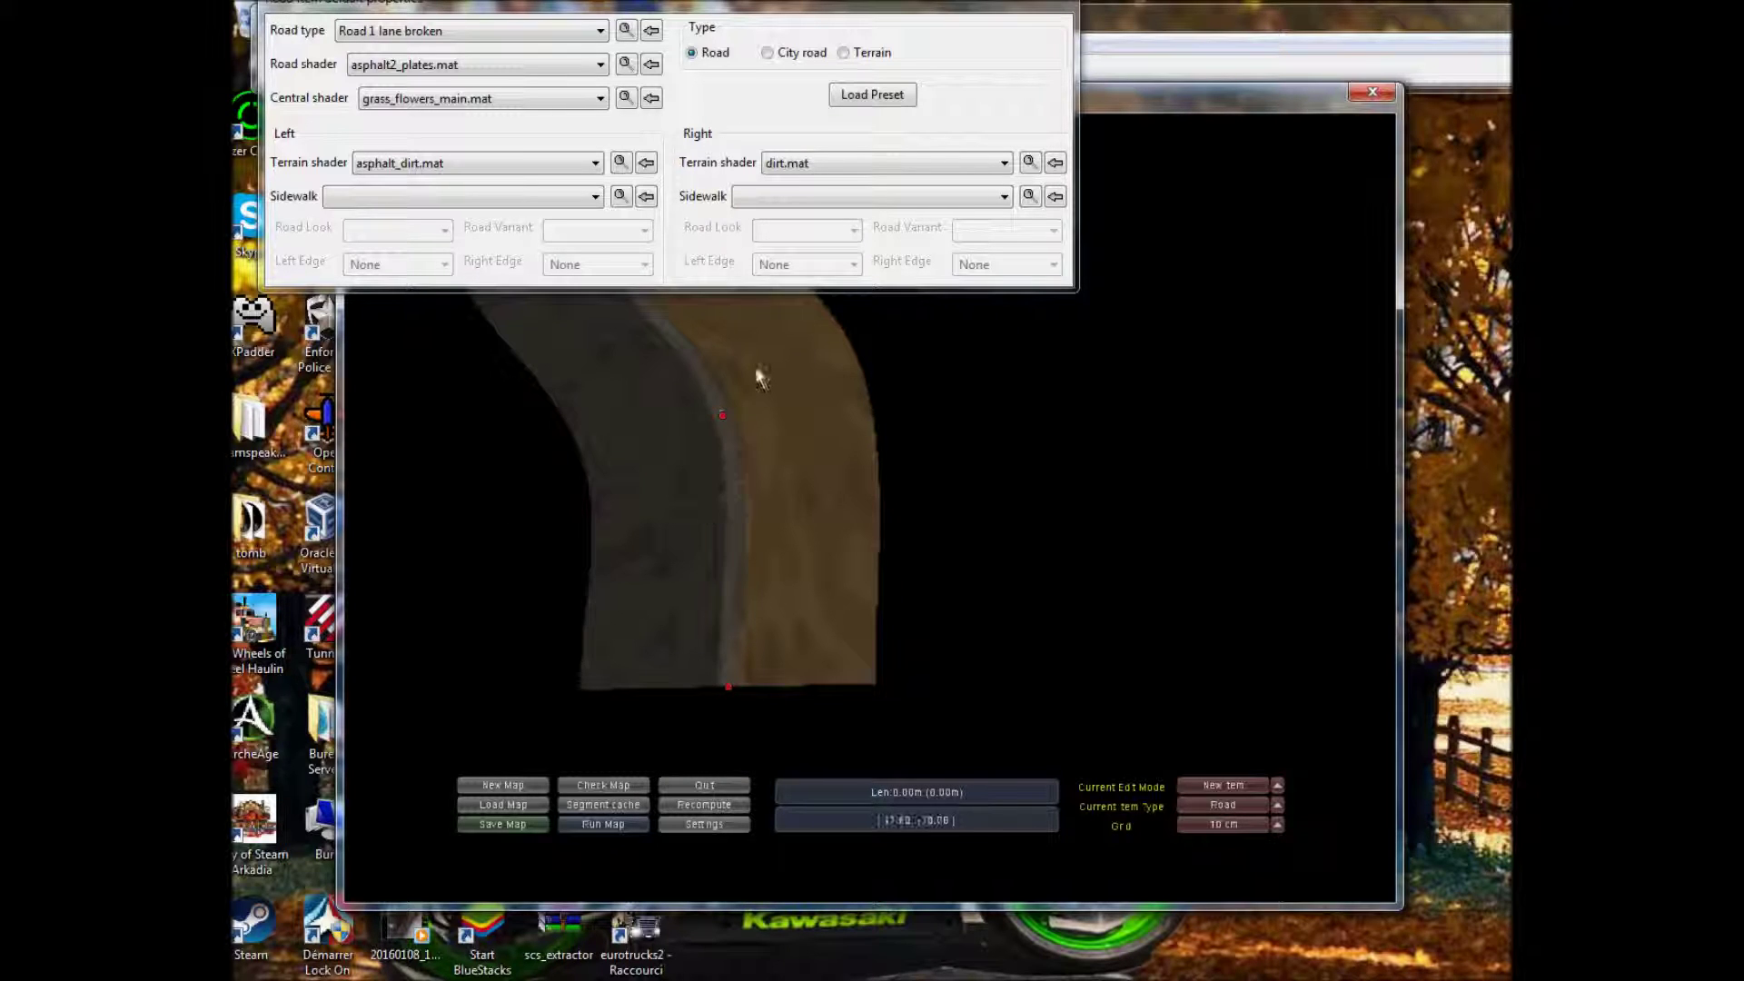
key("Escape")
Step: Try to place a start point on the road in Place Start mode, and rebuild the map
left_click(671, 67)
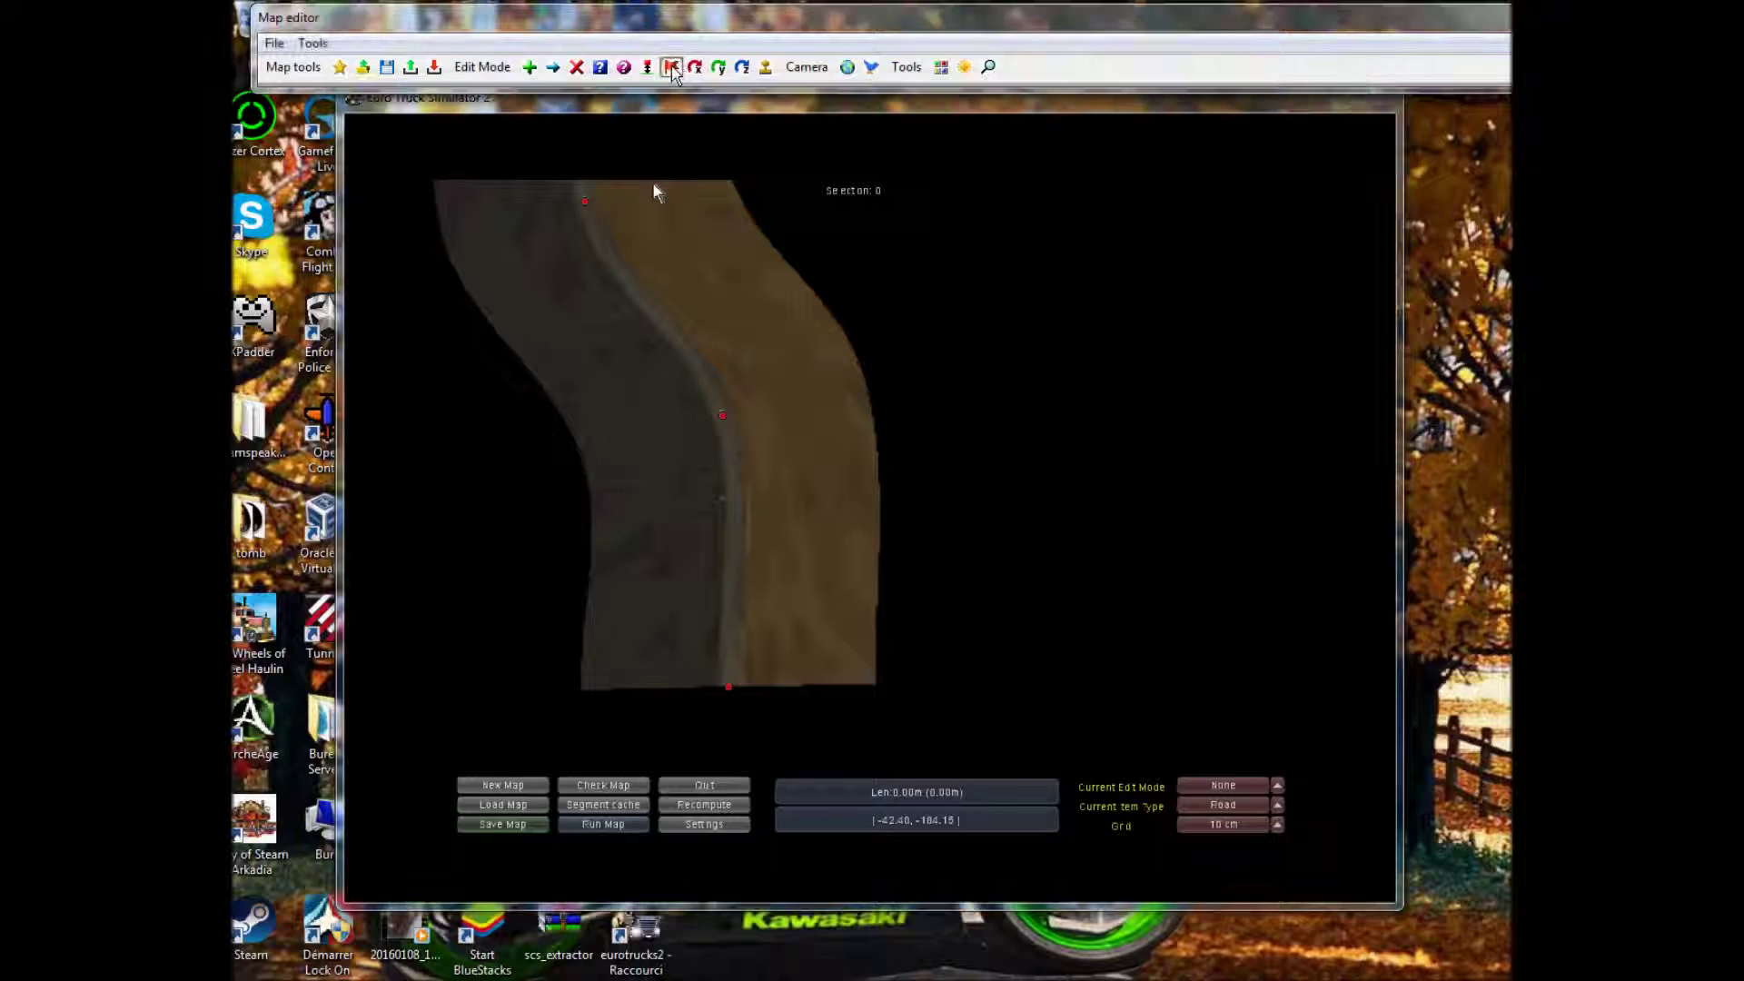
left_click(732, 633)
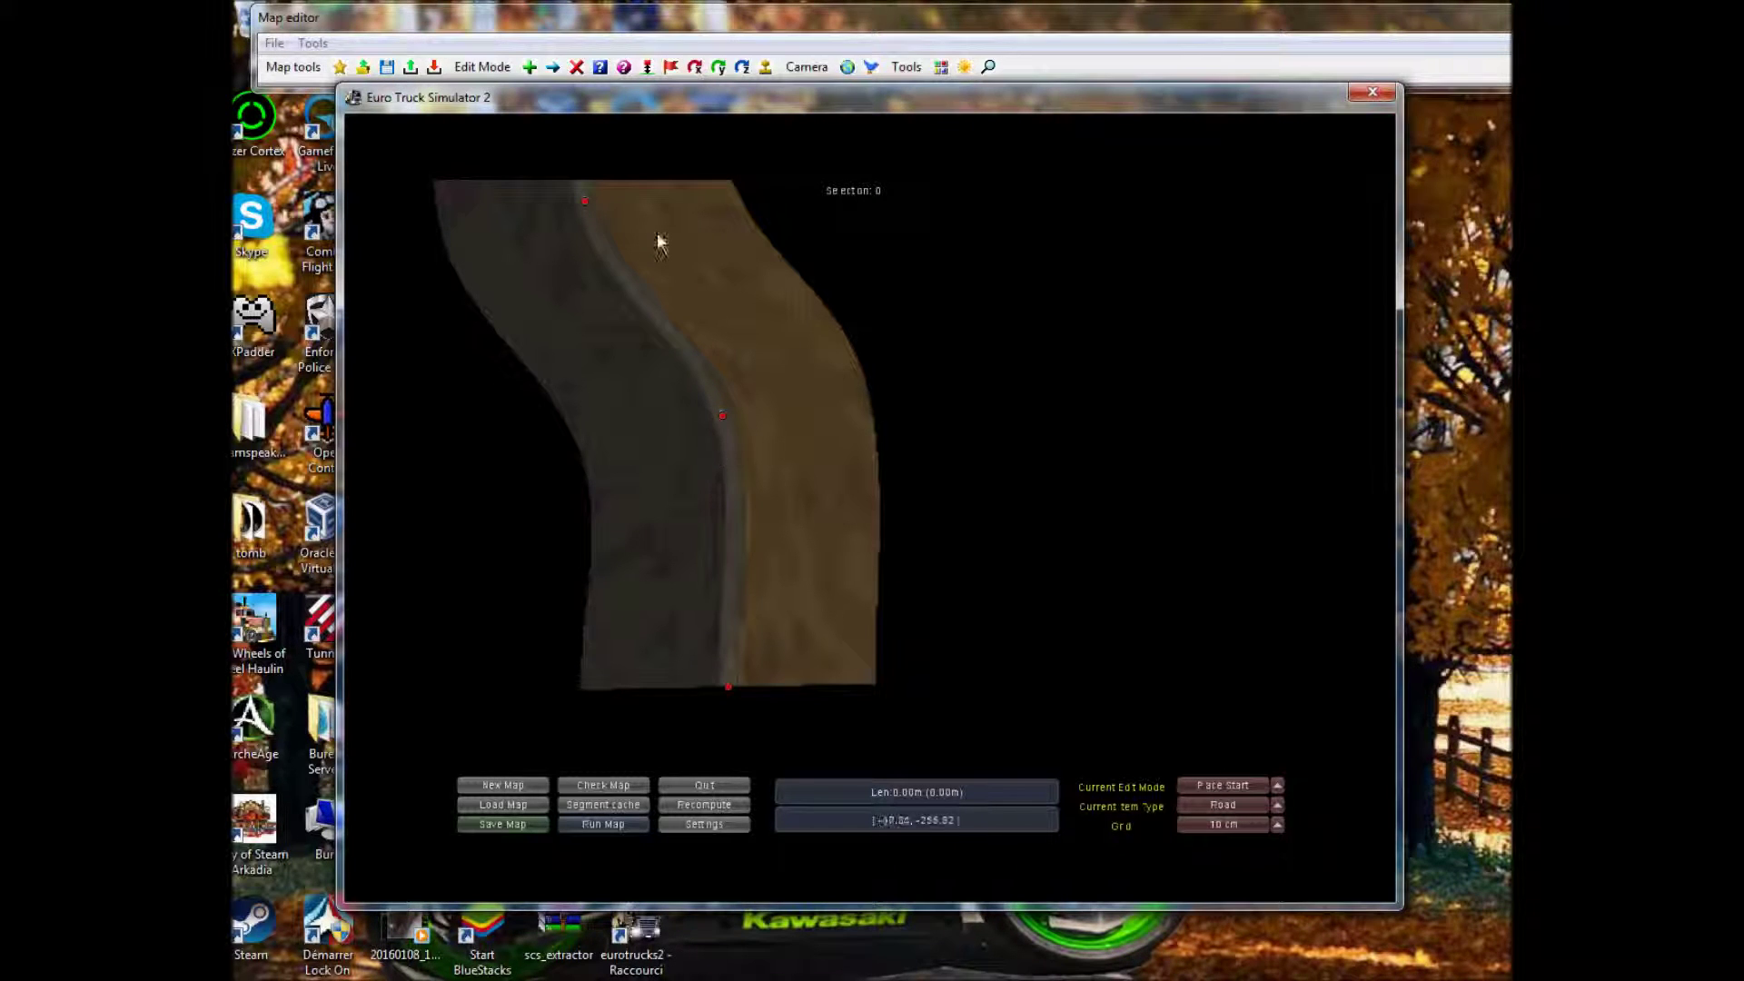
left_click(635, 188)
middle_click_drag(683, 404, 884, 456)
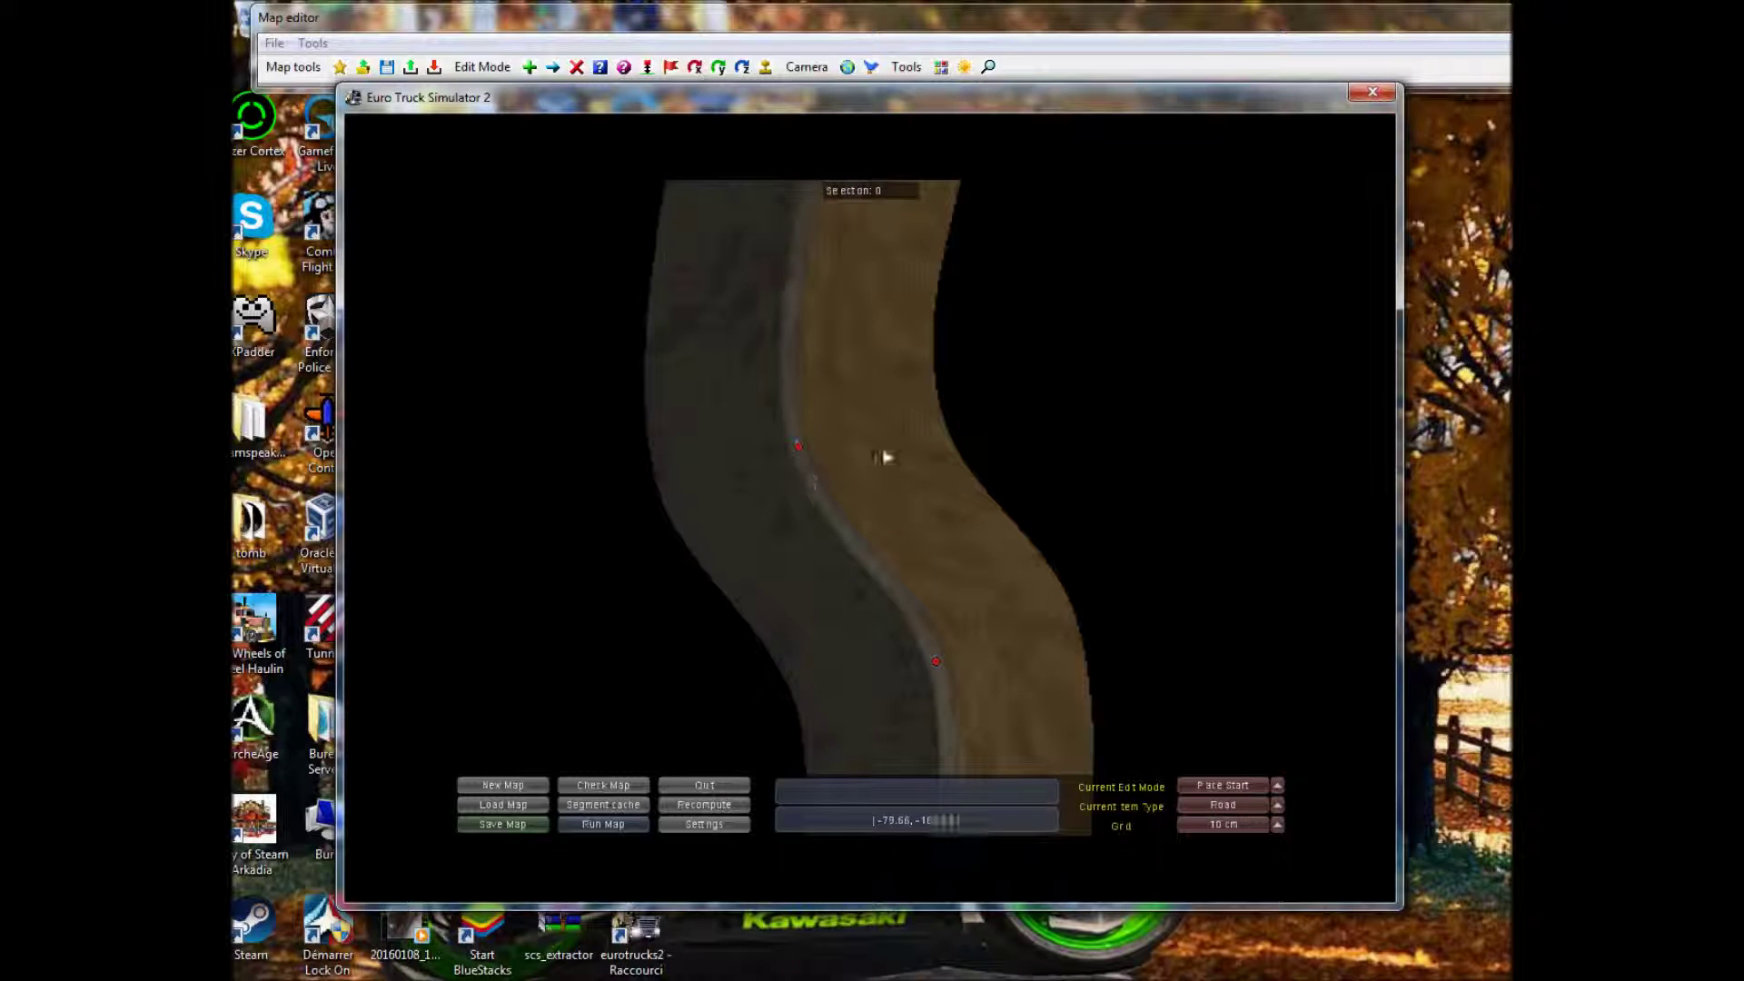
left_click(729, 805)
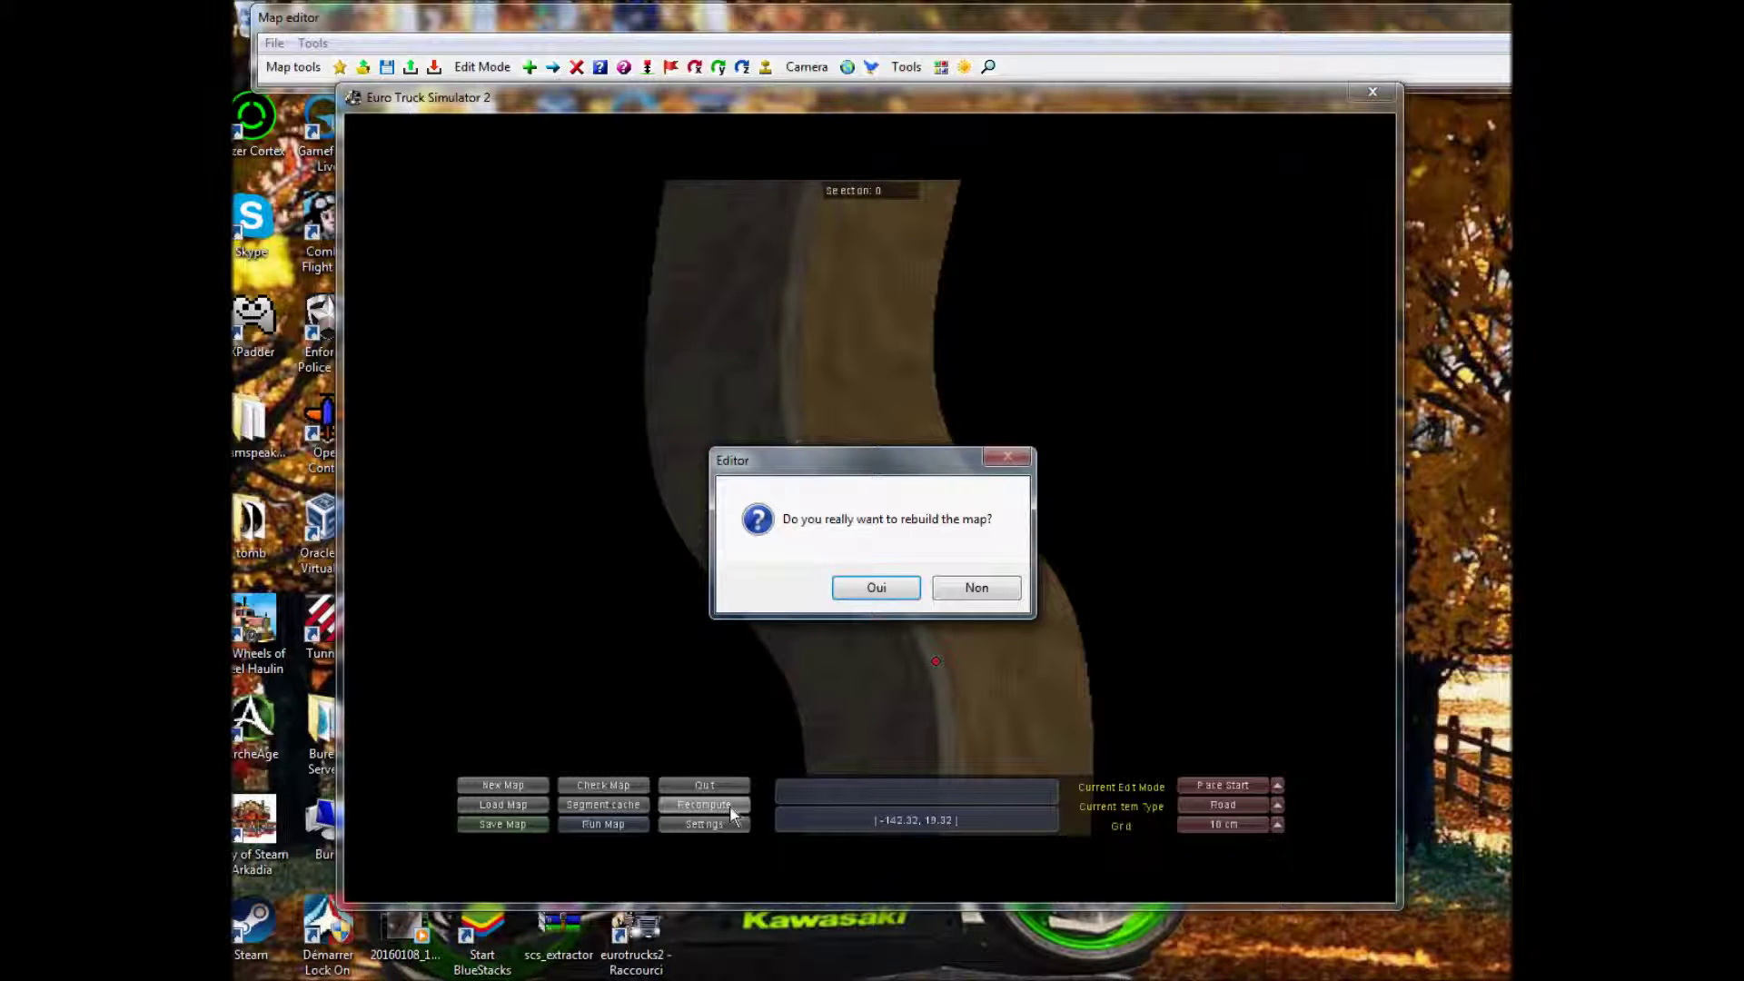
left_click(854, 597)
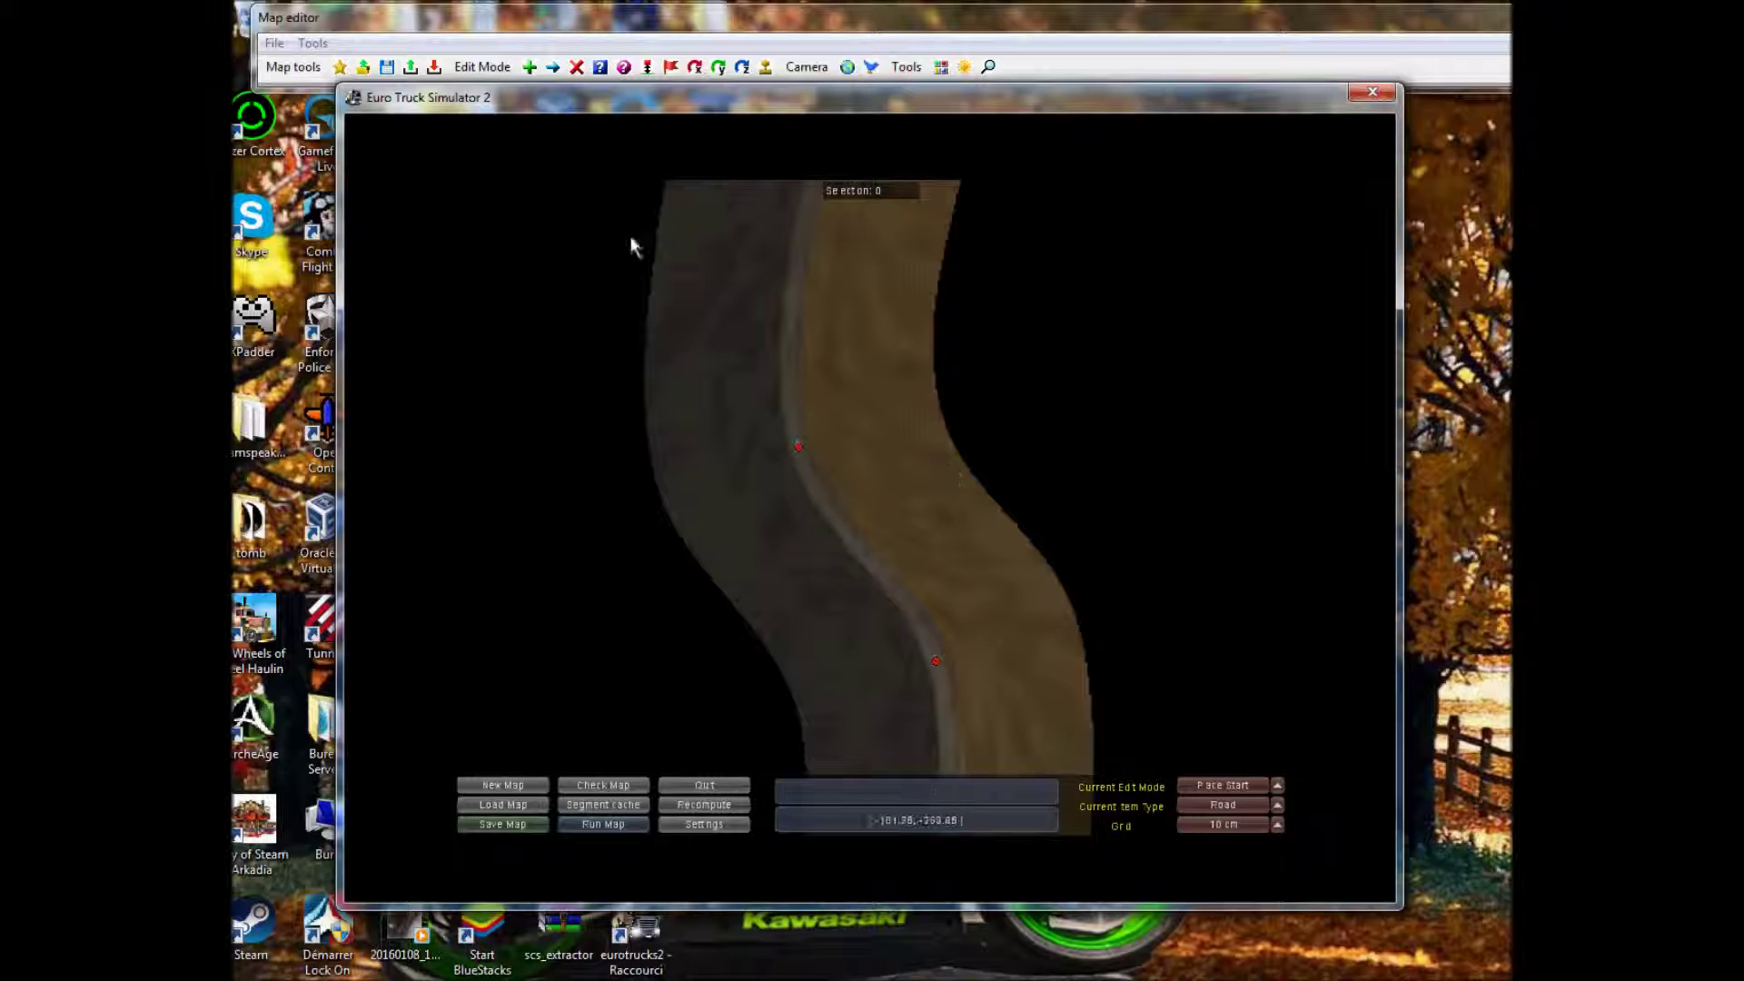
Step: Save the map as MapV3 in the map subfolder of the game's base folder, and quit the map editor
left_click(505, 824)
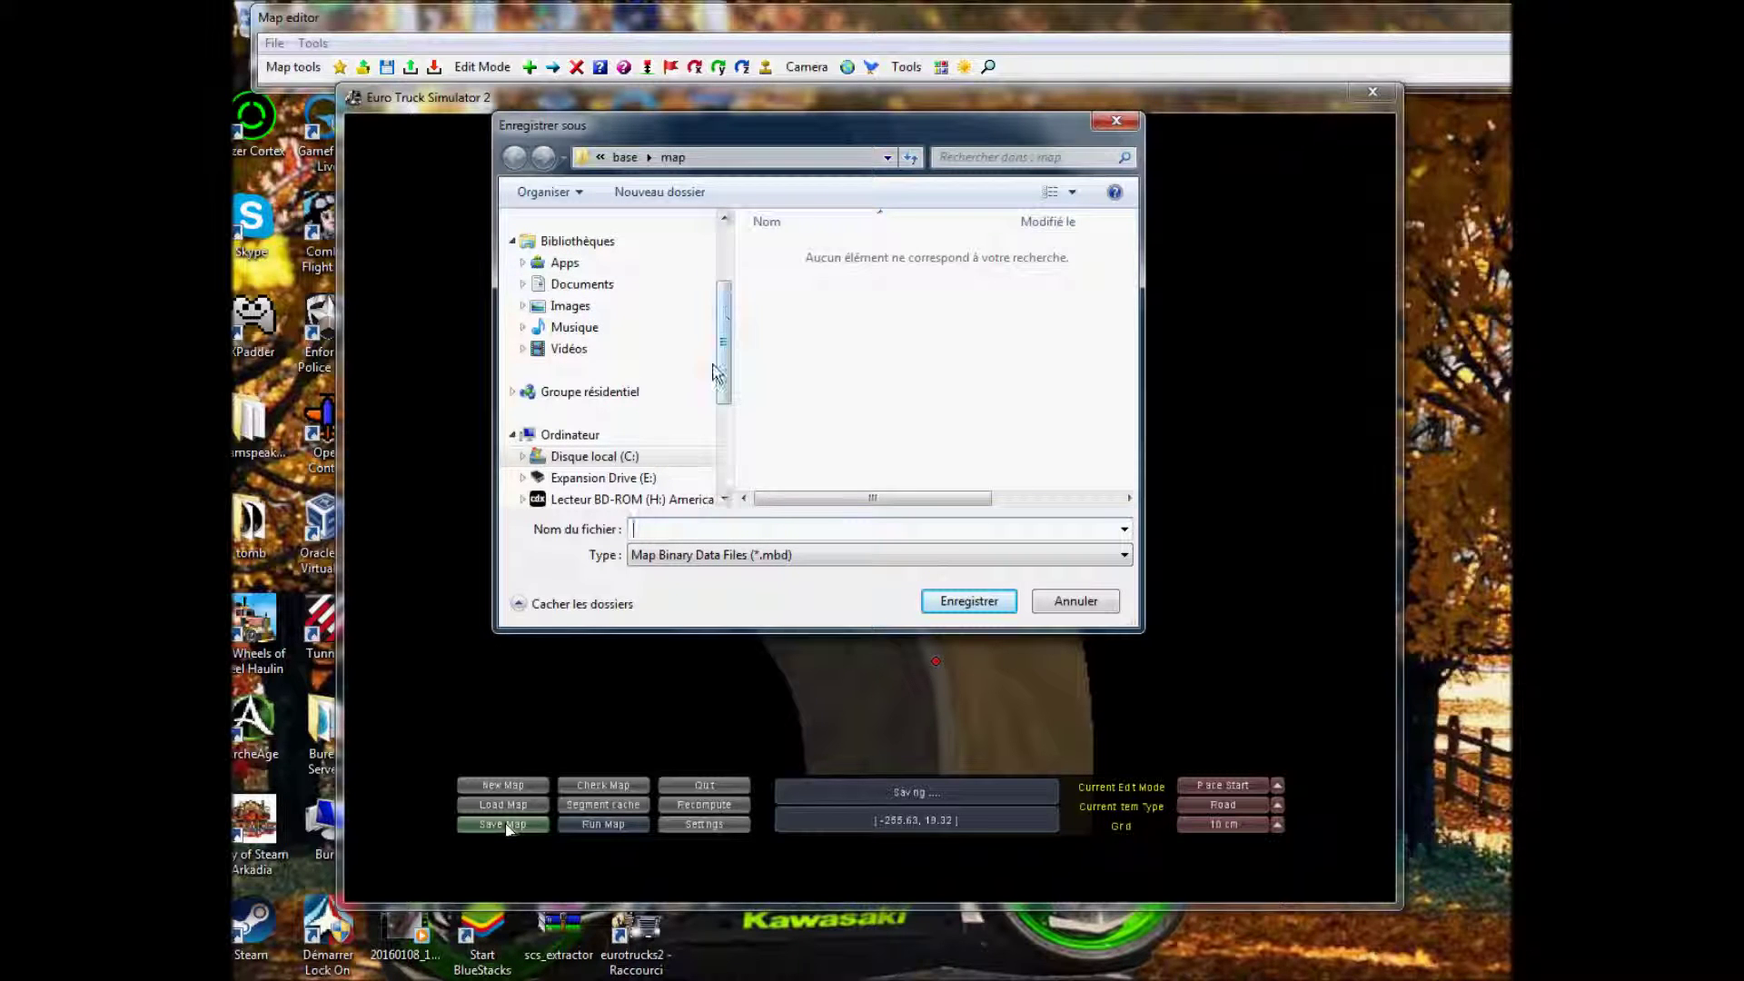
left_click(631, 459)
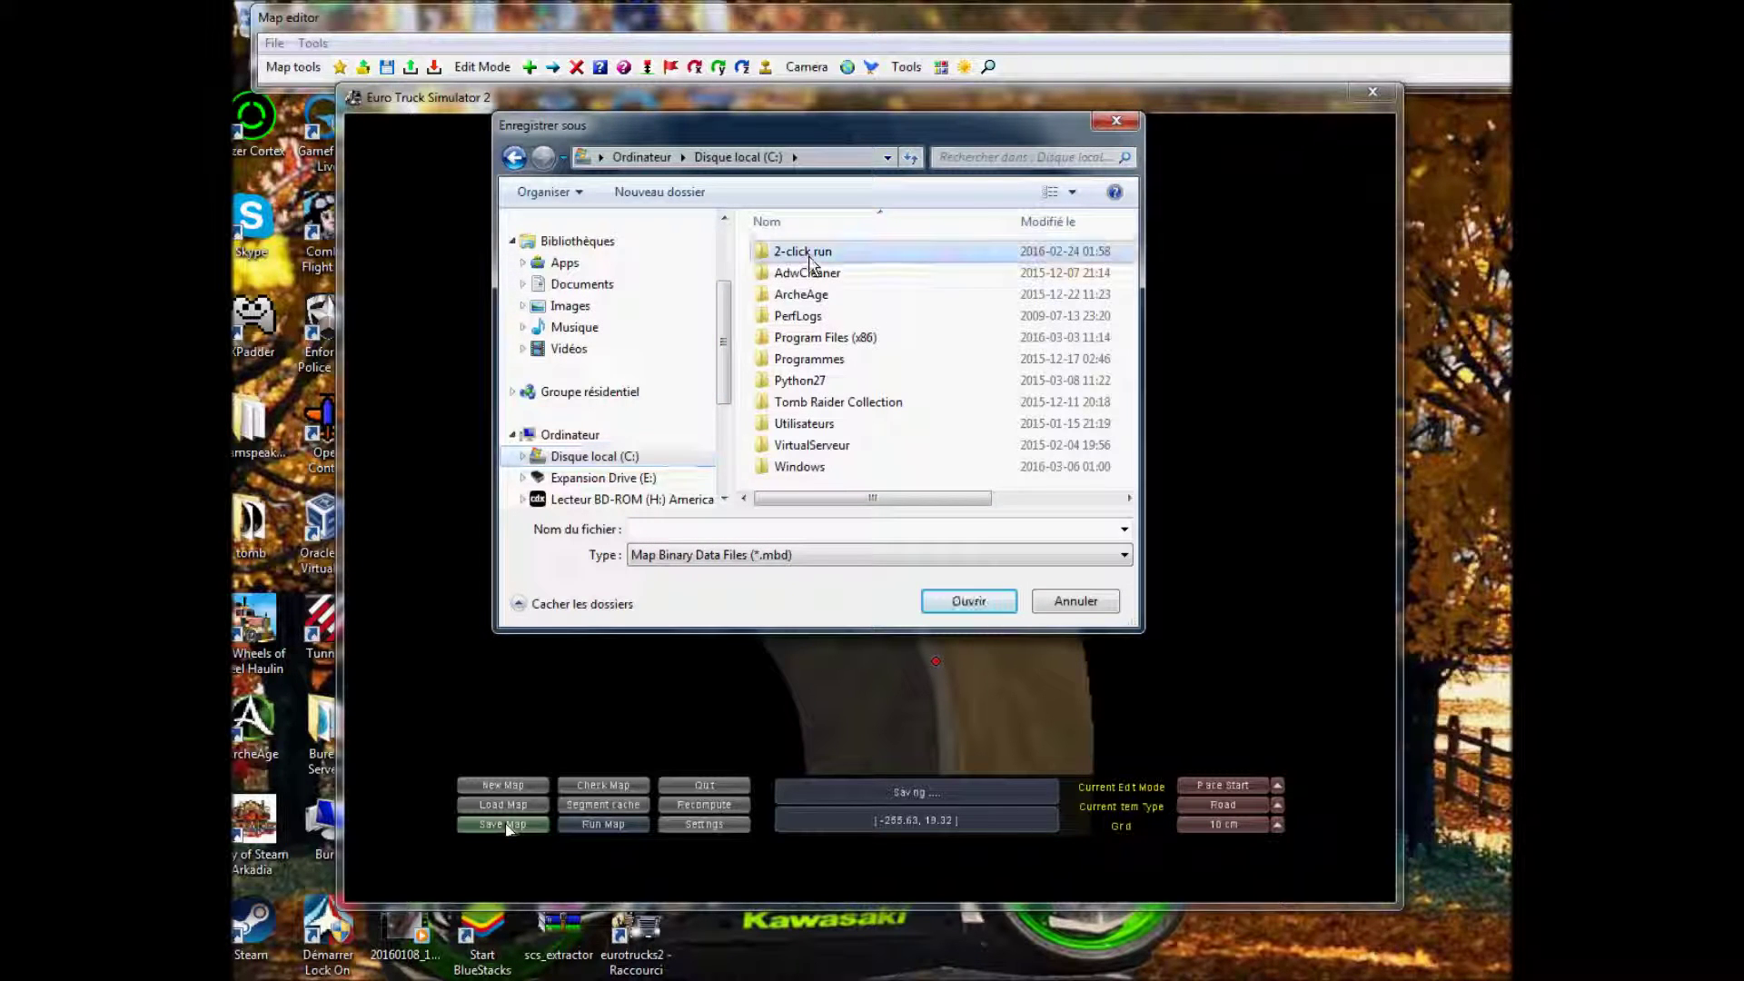
double_click(811, 252)
double_click(813, 253)
double_click(800, 254)
double_click(787, 273)
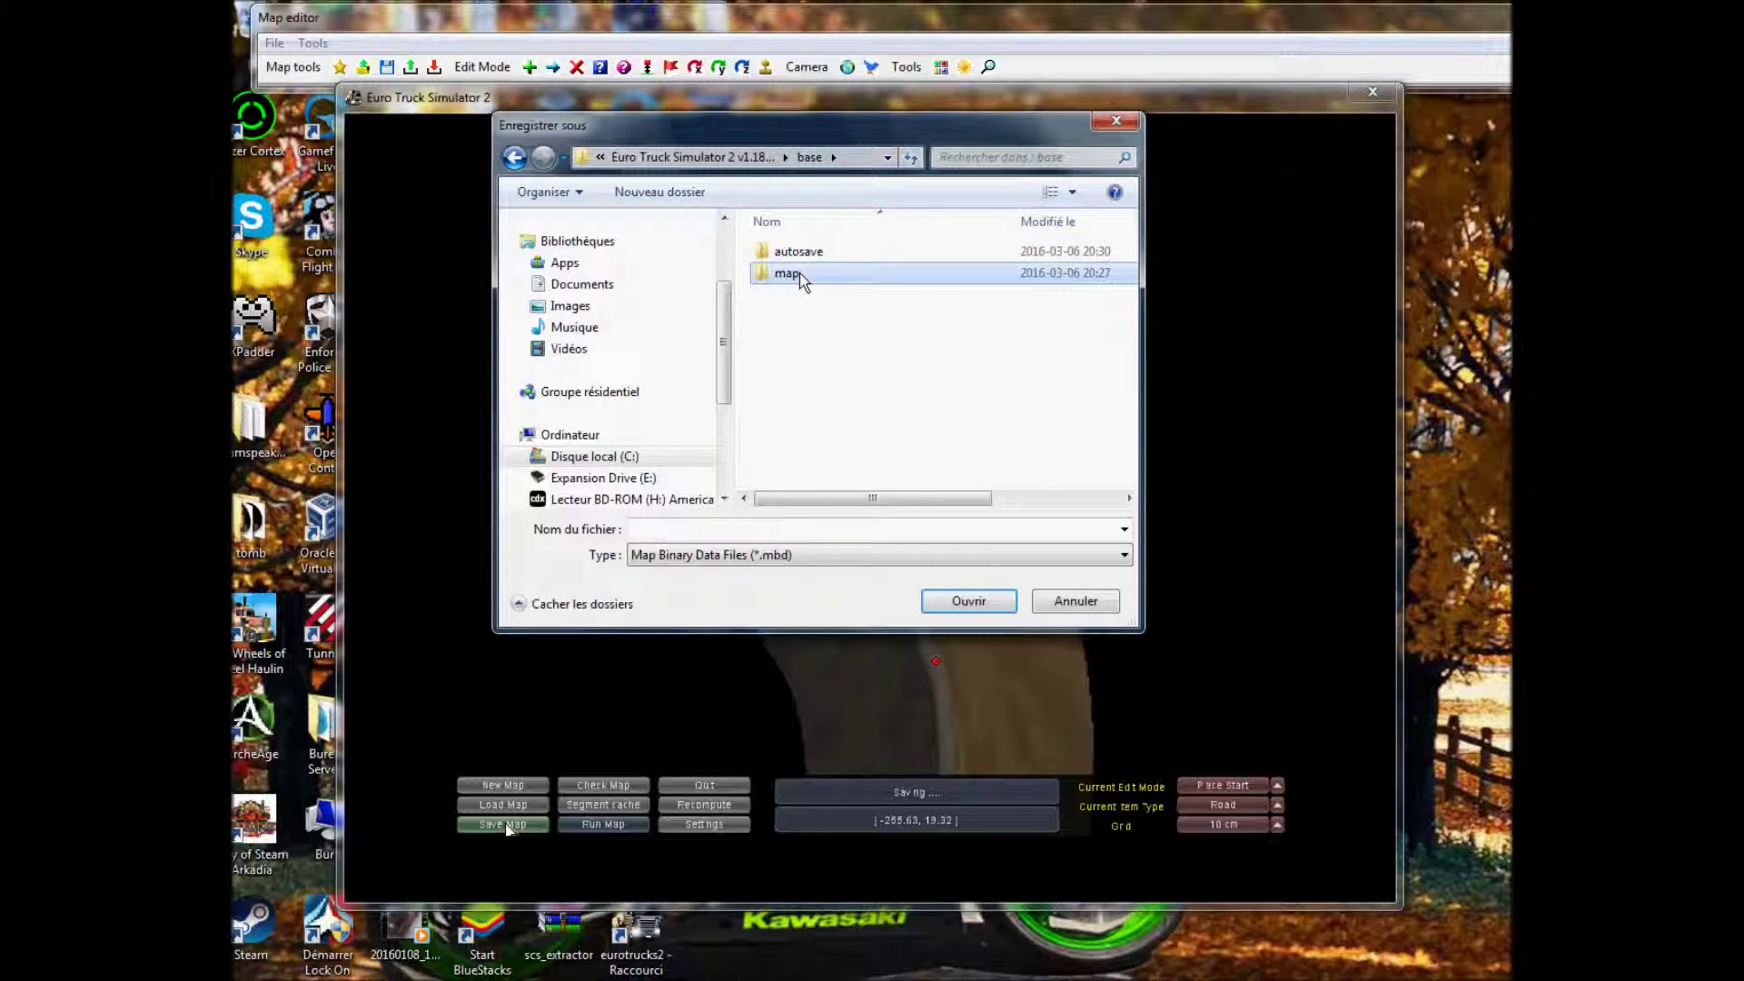
left_click(716, 527)
type("MapV")
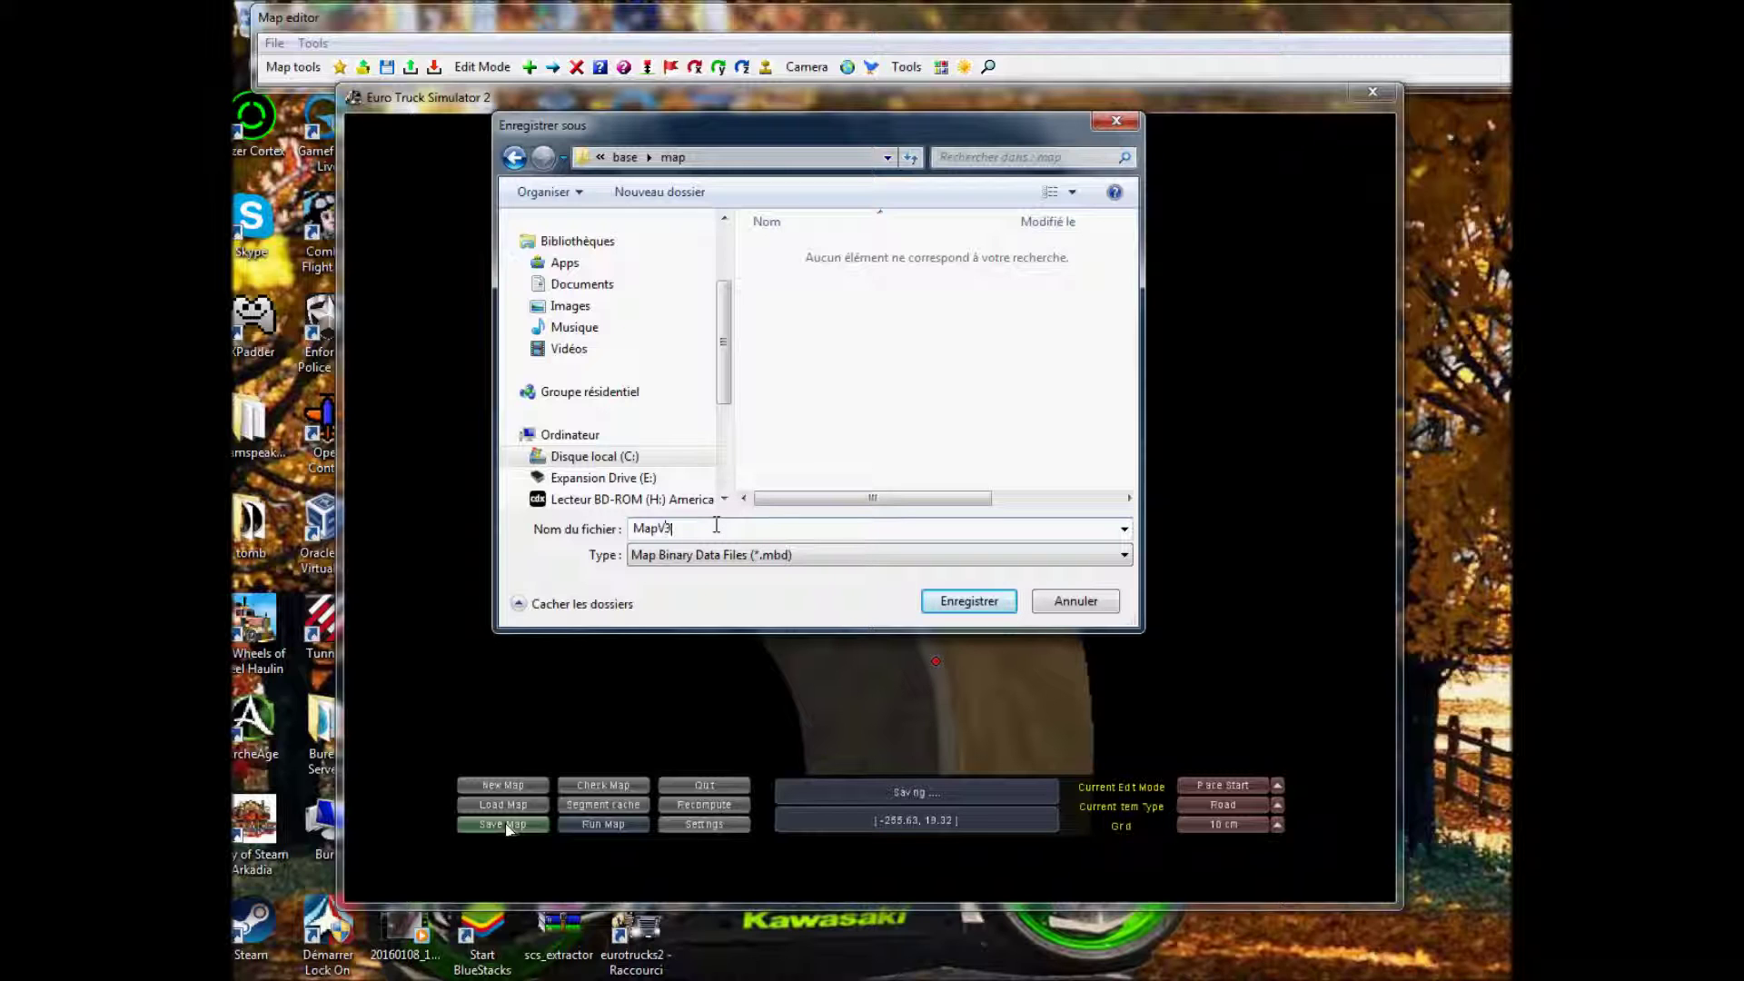
type("3")
left_click(941, 605)
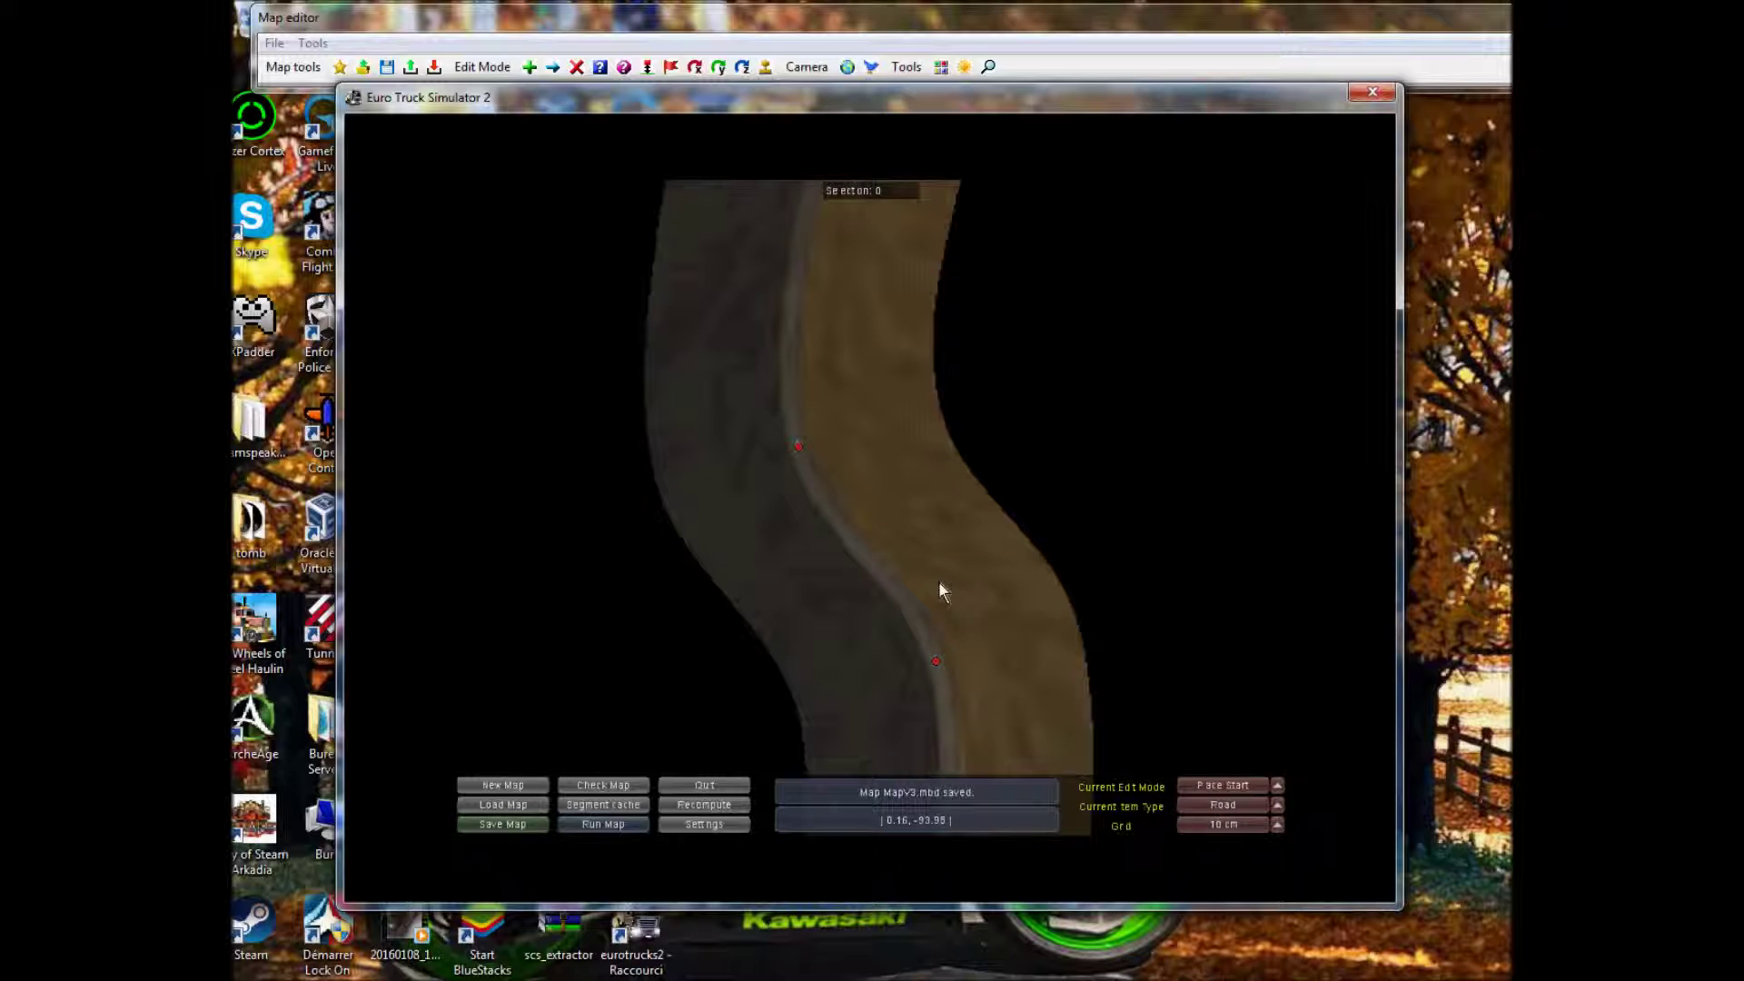
left_click(697, 785)
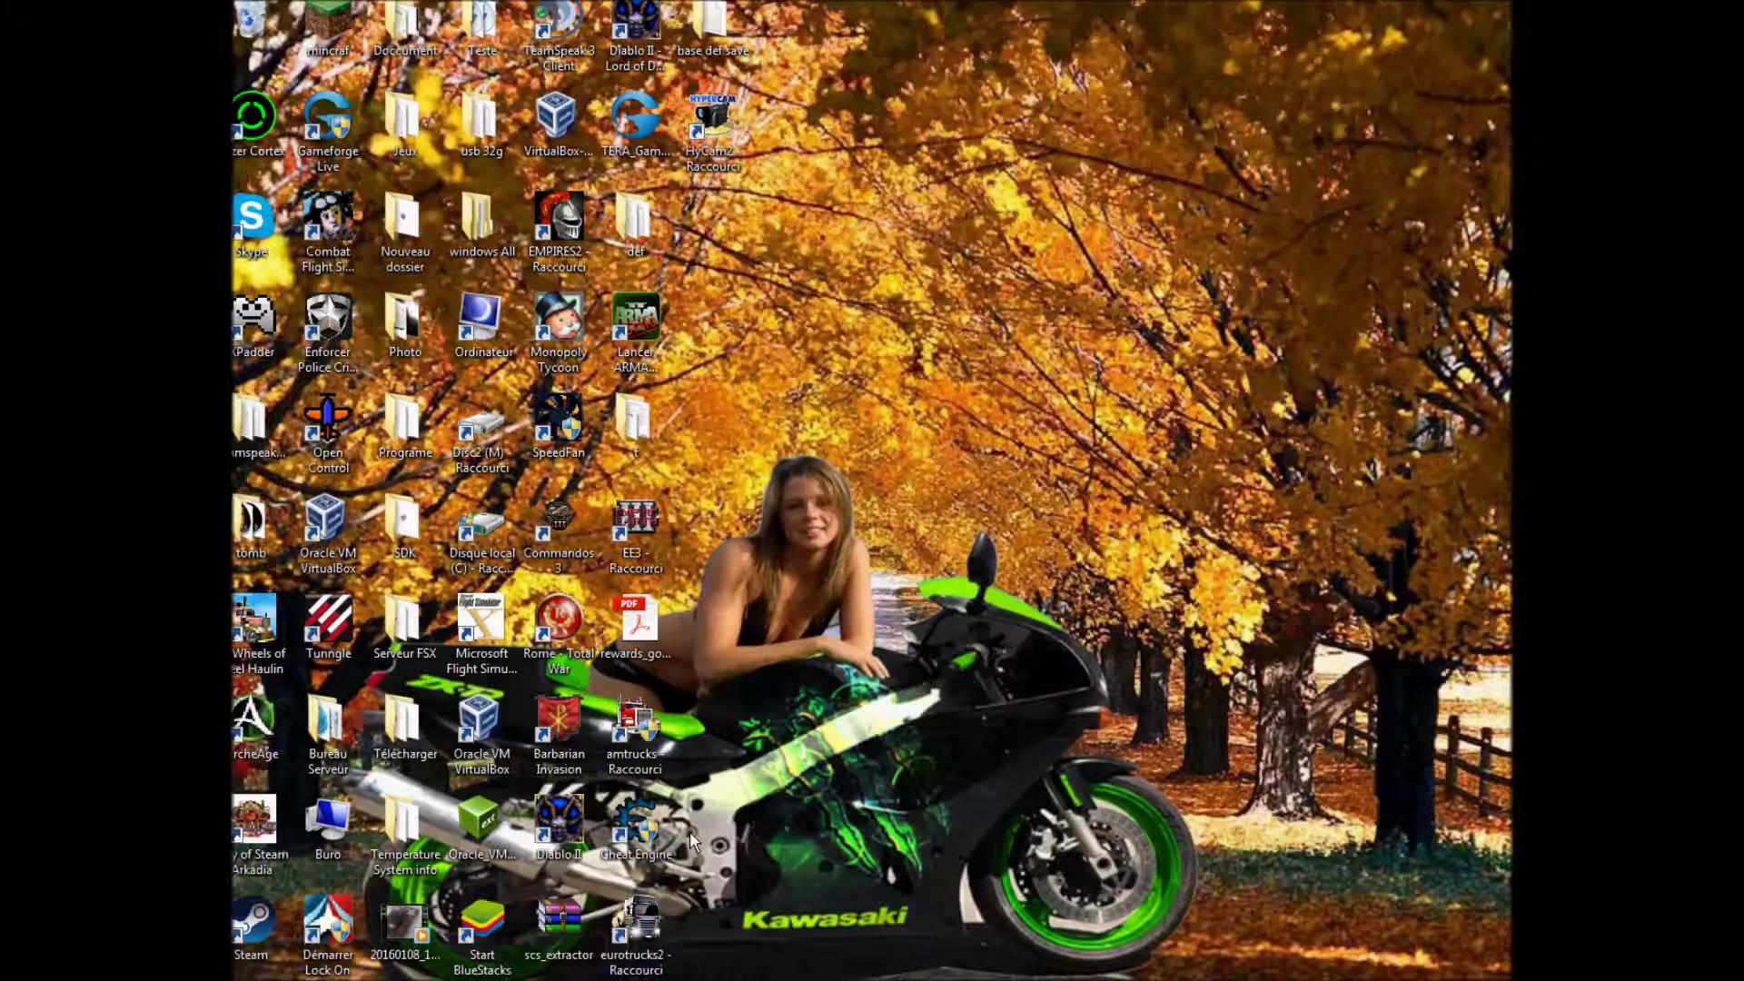
Step: Browse in the file explorer to the game's base folder inside 2-click run on drive C:, and check the saved map files in its map subfolder
double_click(438, 801)
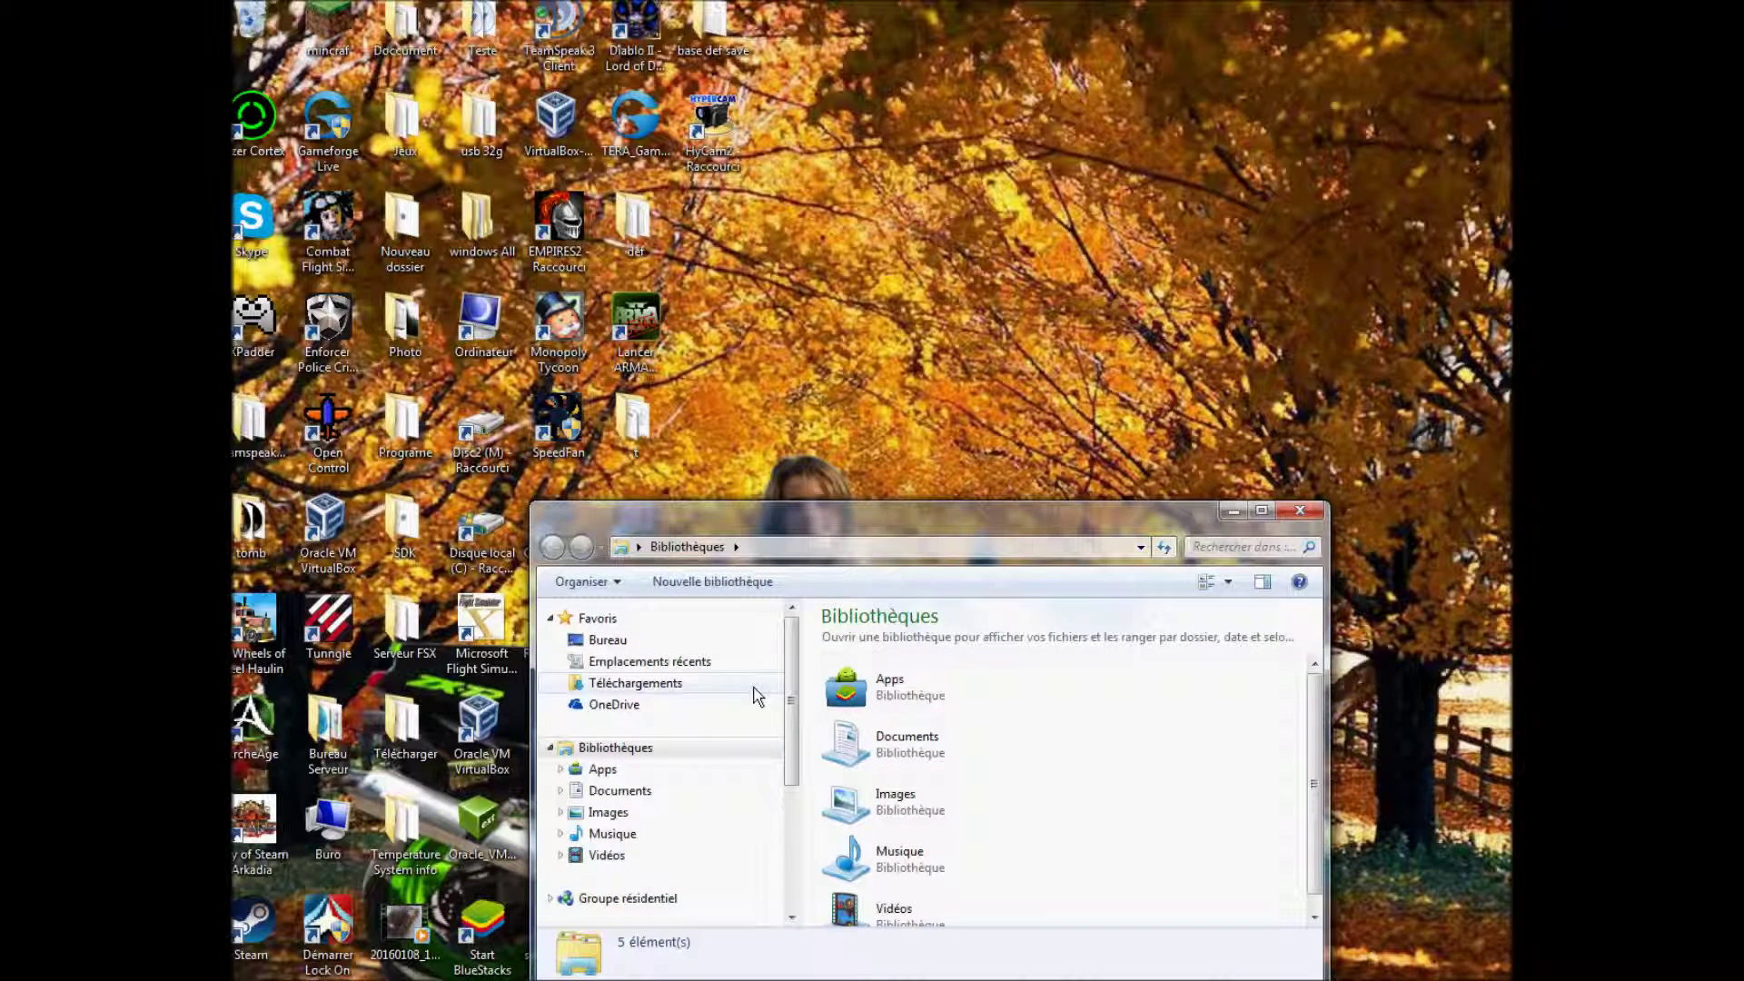
left_click_drag(781, 530, 826, 232)
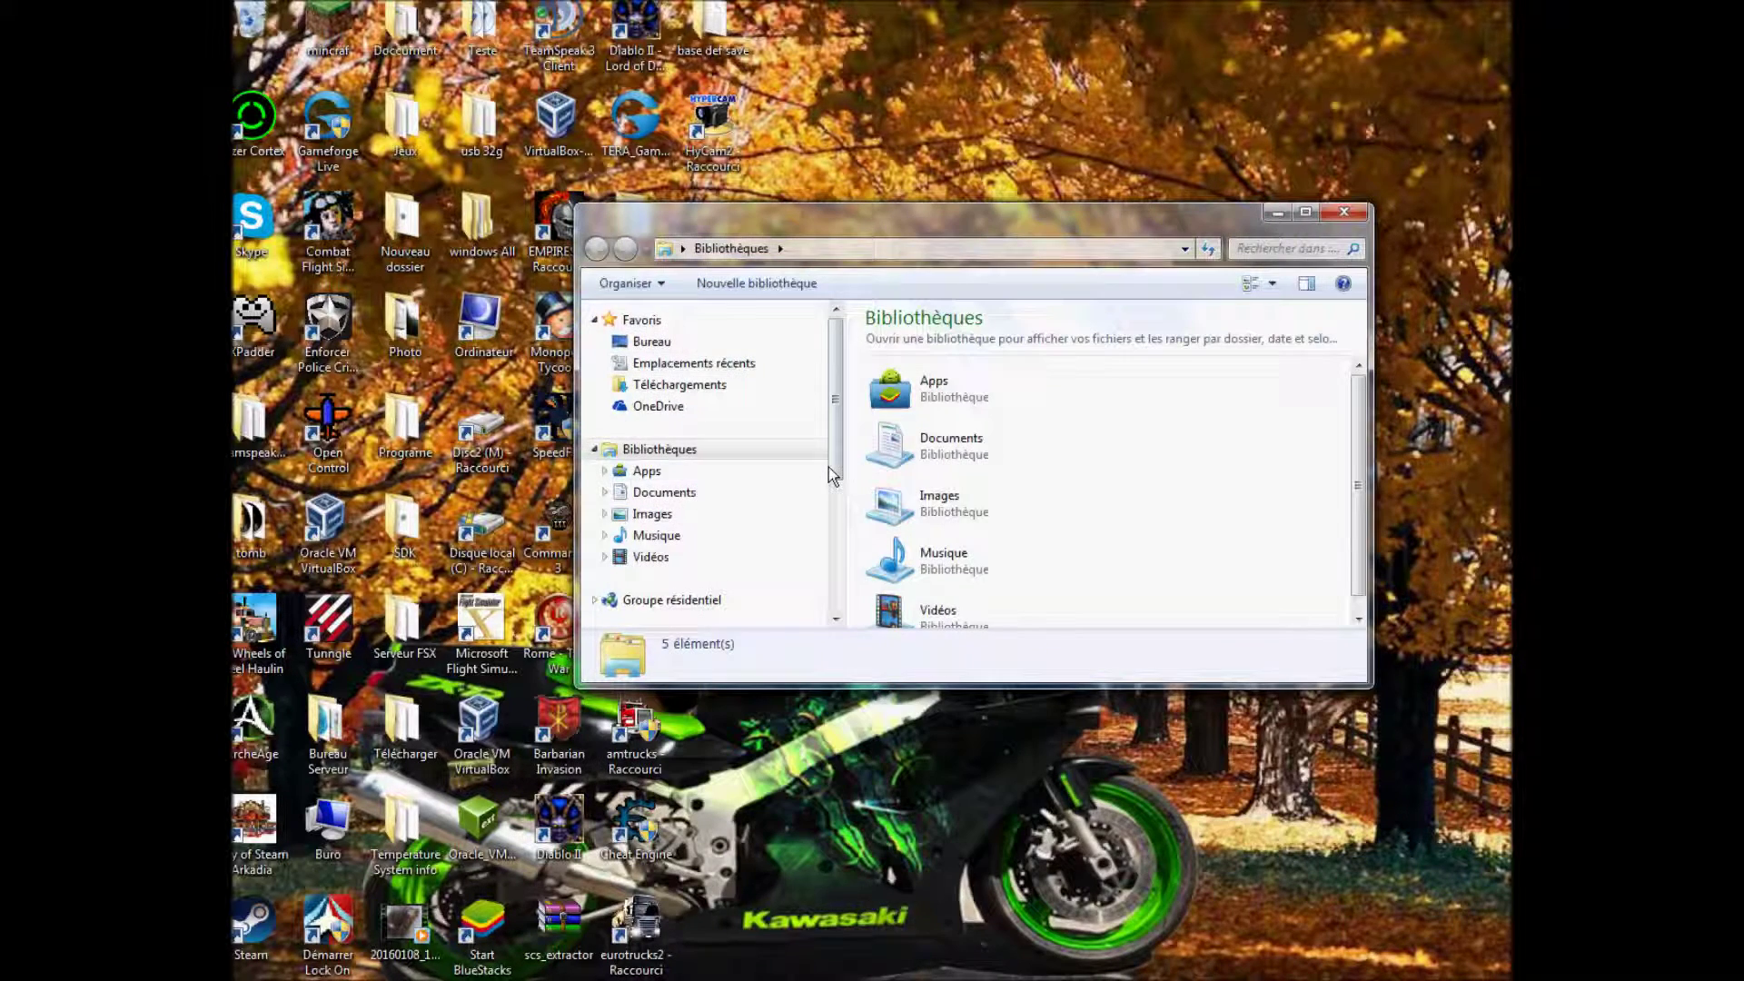
scroll(831, 475, "down", 2)
left_click(722, 559)
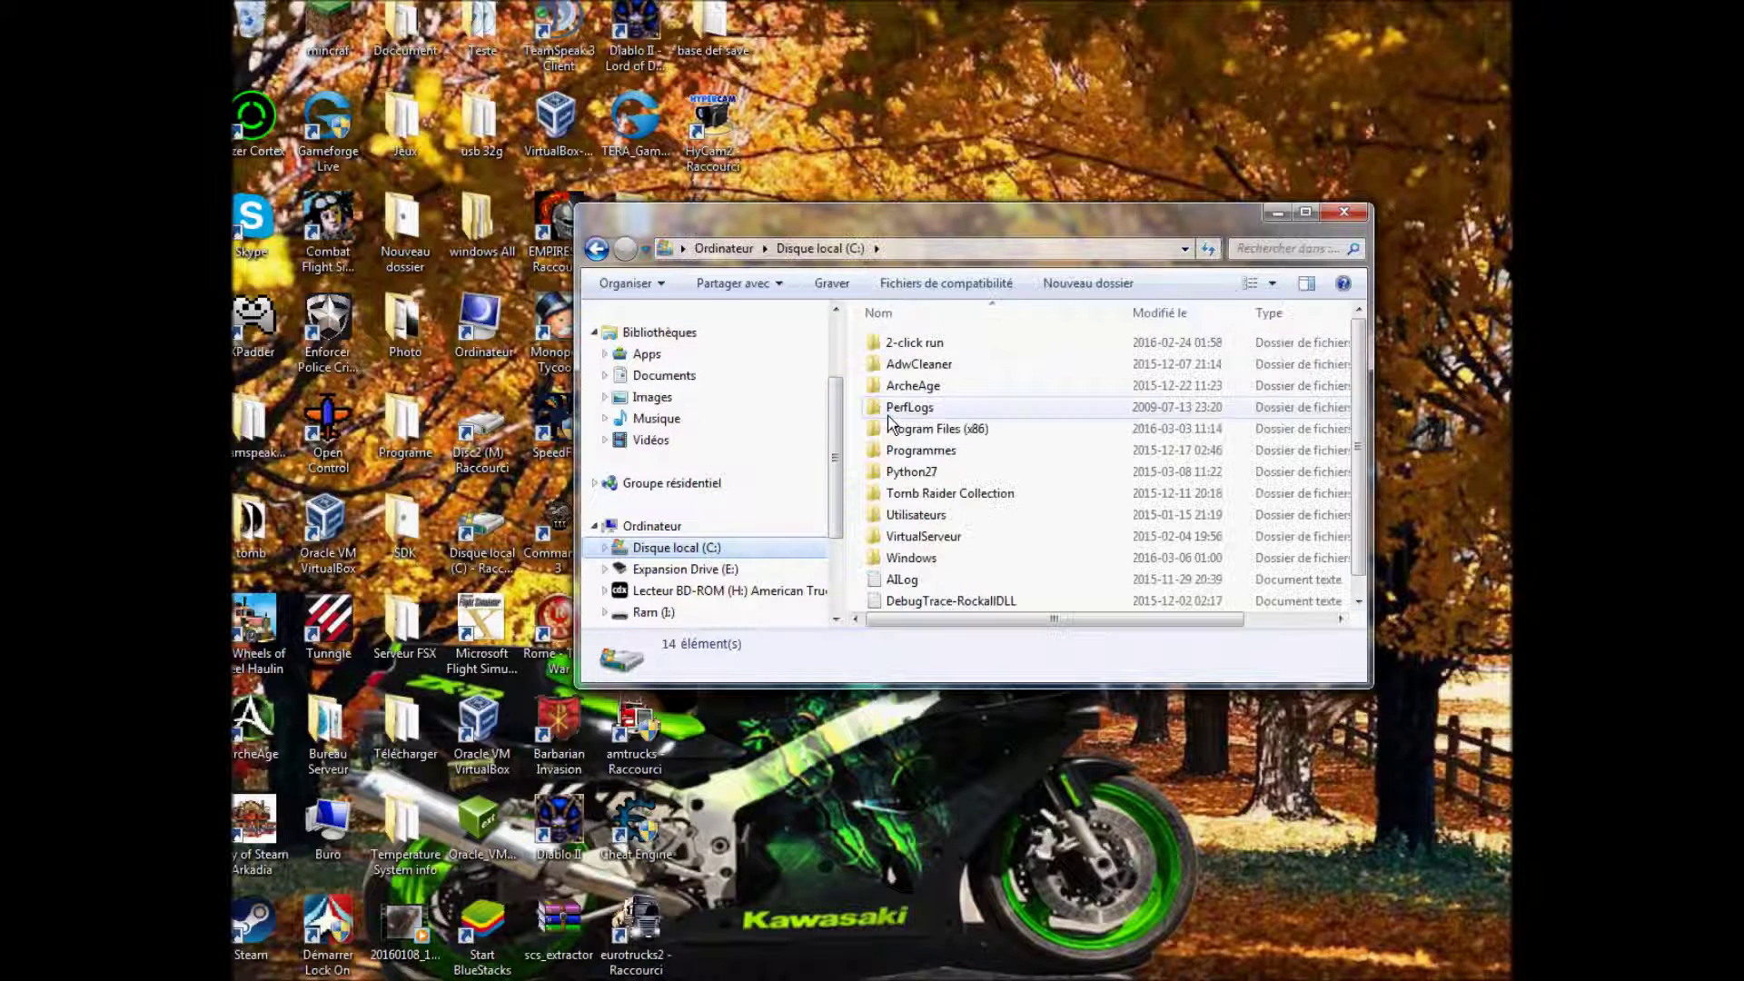
double_click(913, 342)
double_click(913, 343)
double_click(916, 346)
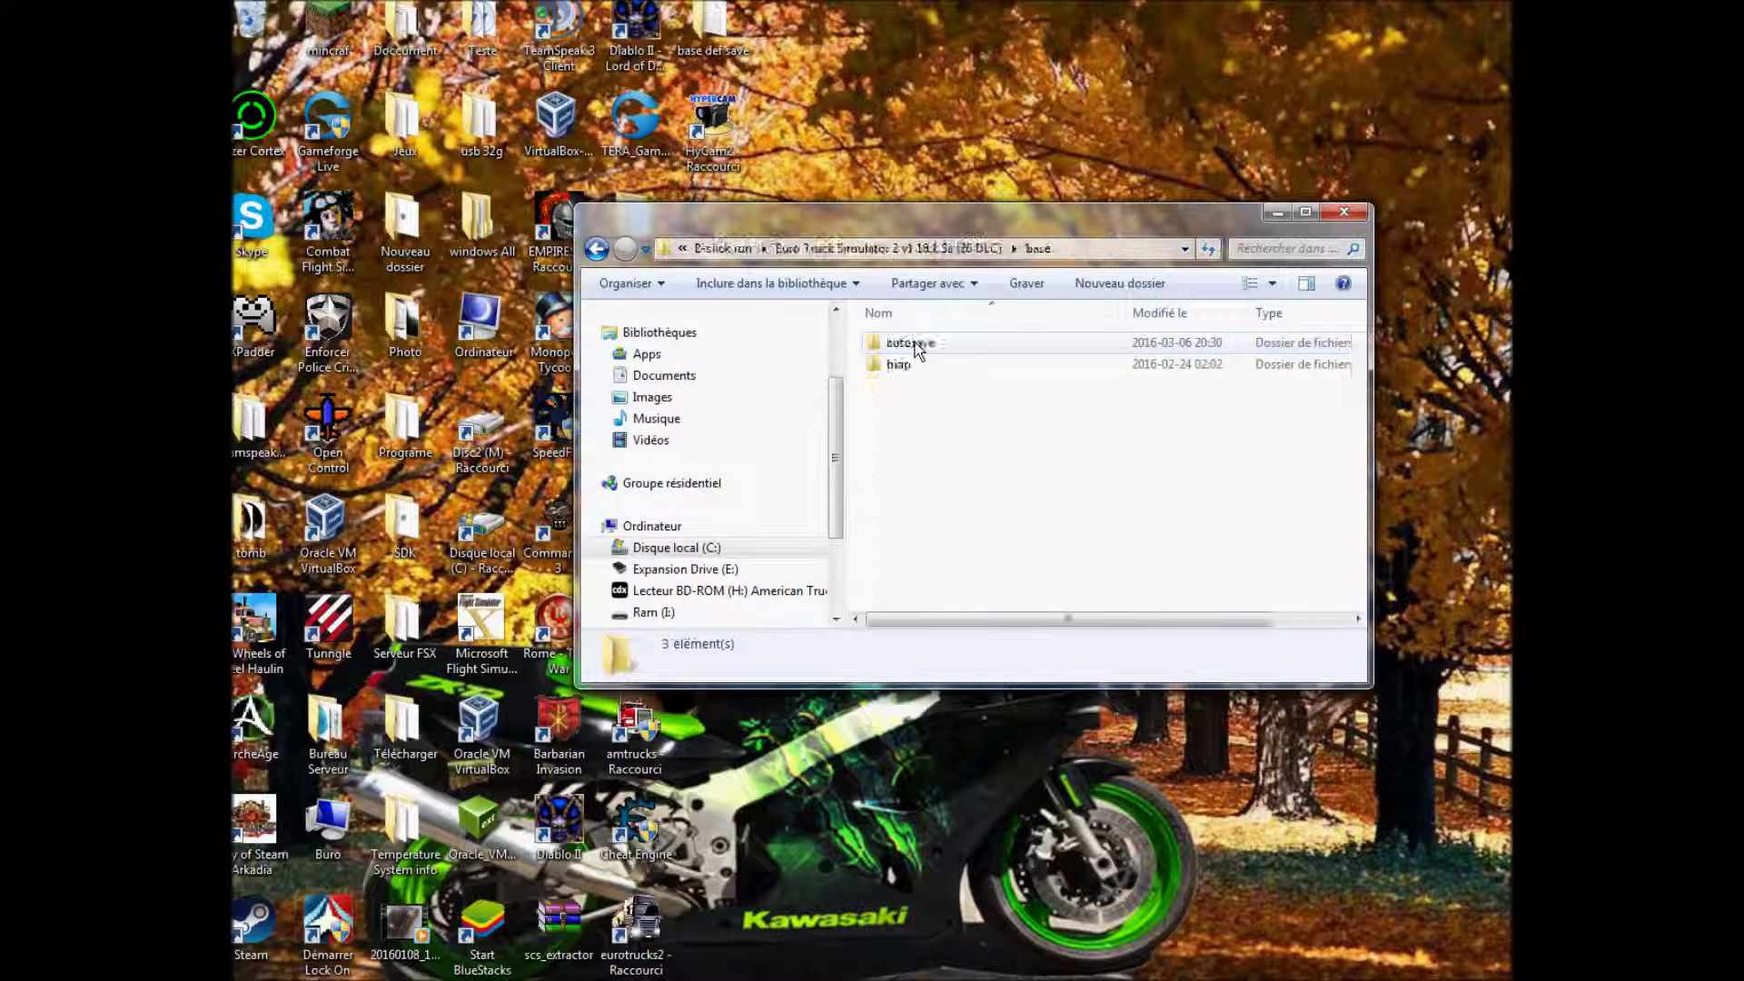
double_click(917, 363)
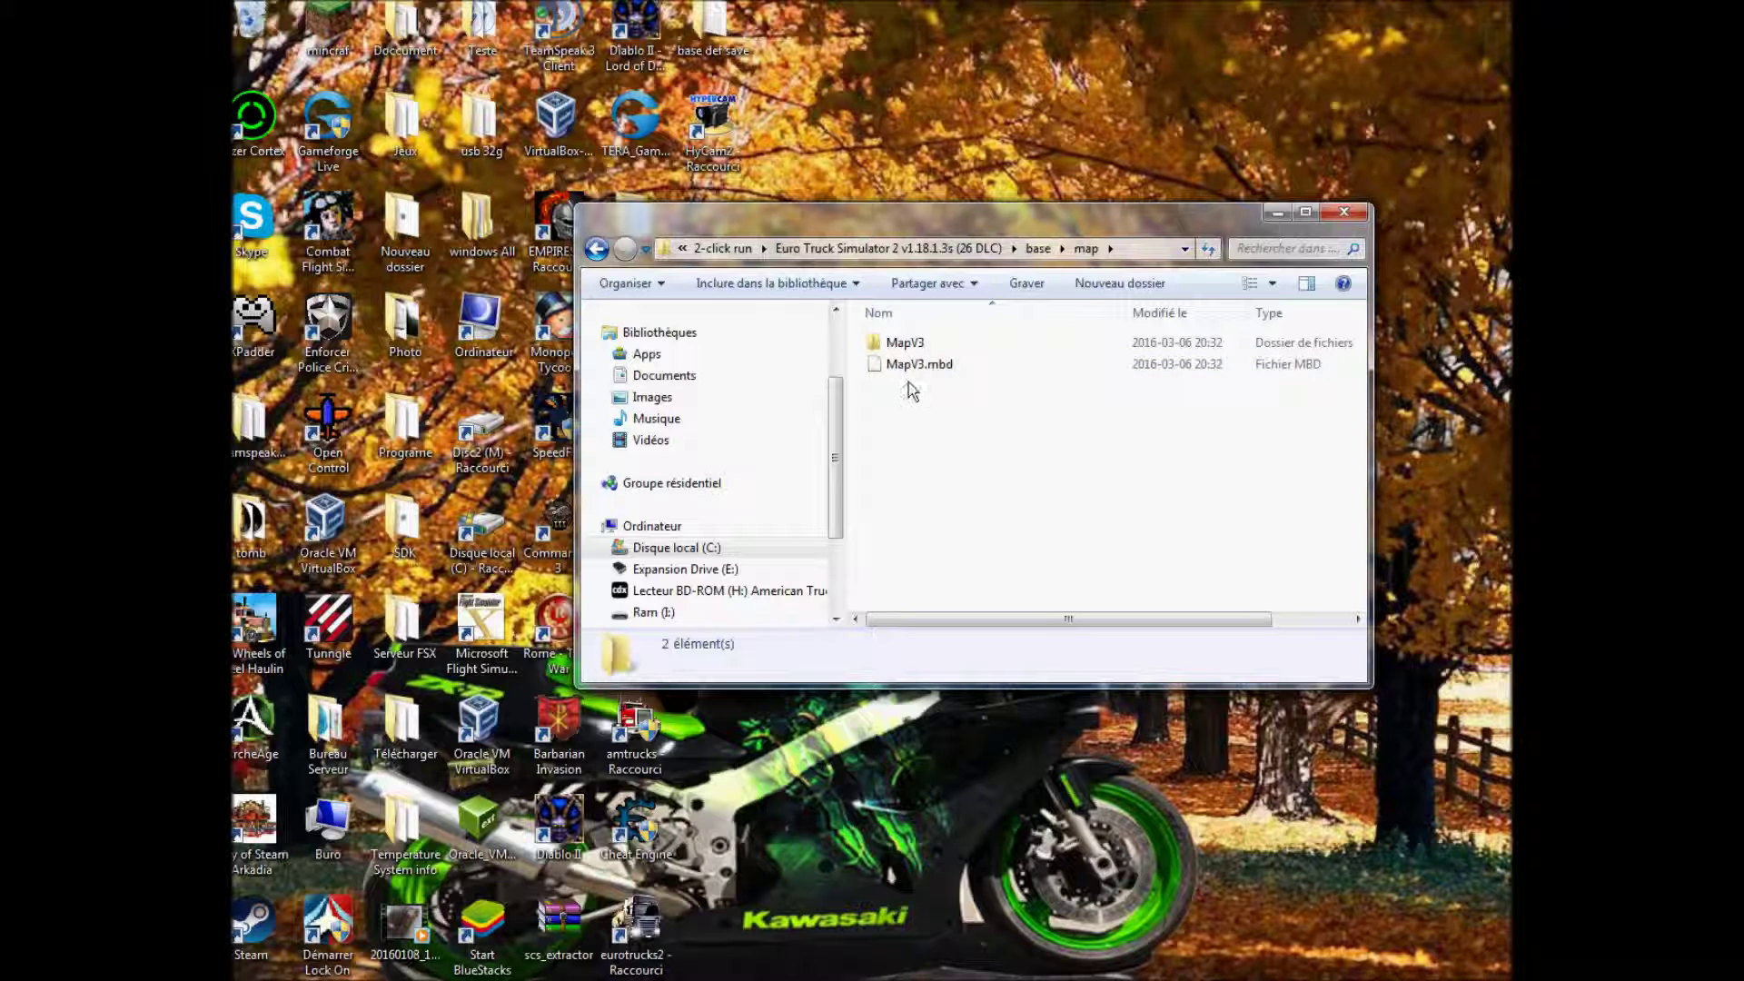
Step: Start archiving the base folder's map subfolder with WinRAR in ZIP format, using the Stocker compression method
left_click(598, 250)
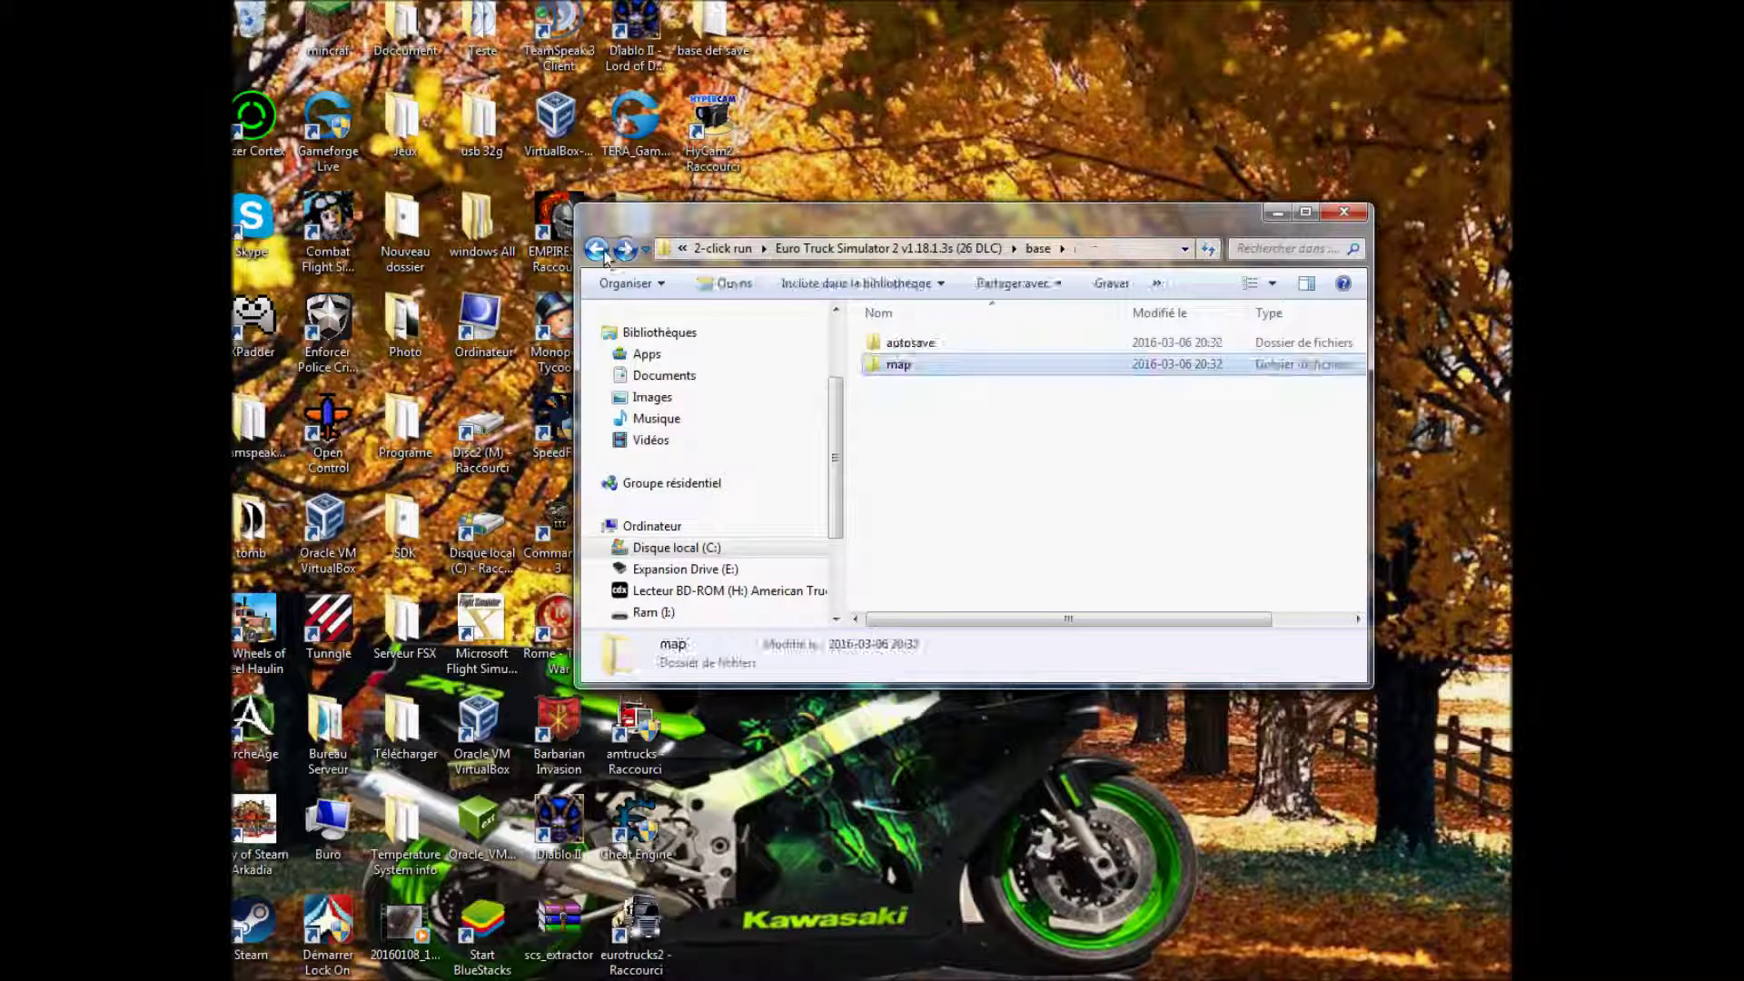
right_click(895, 367)
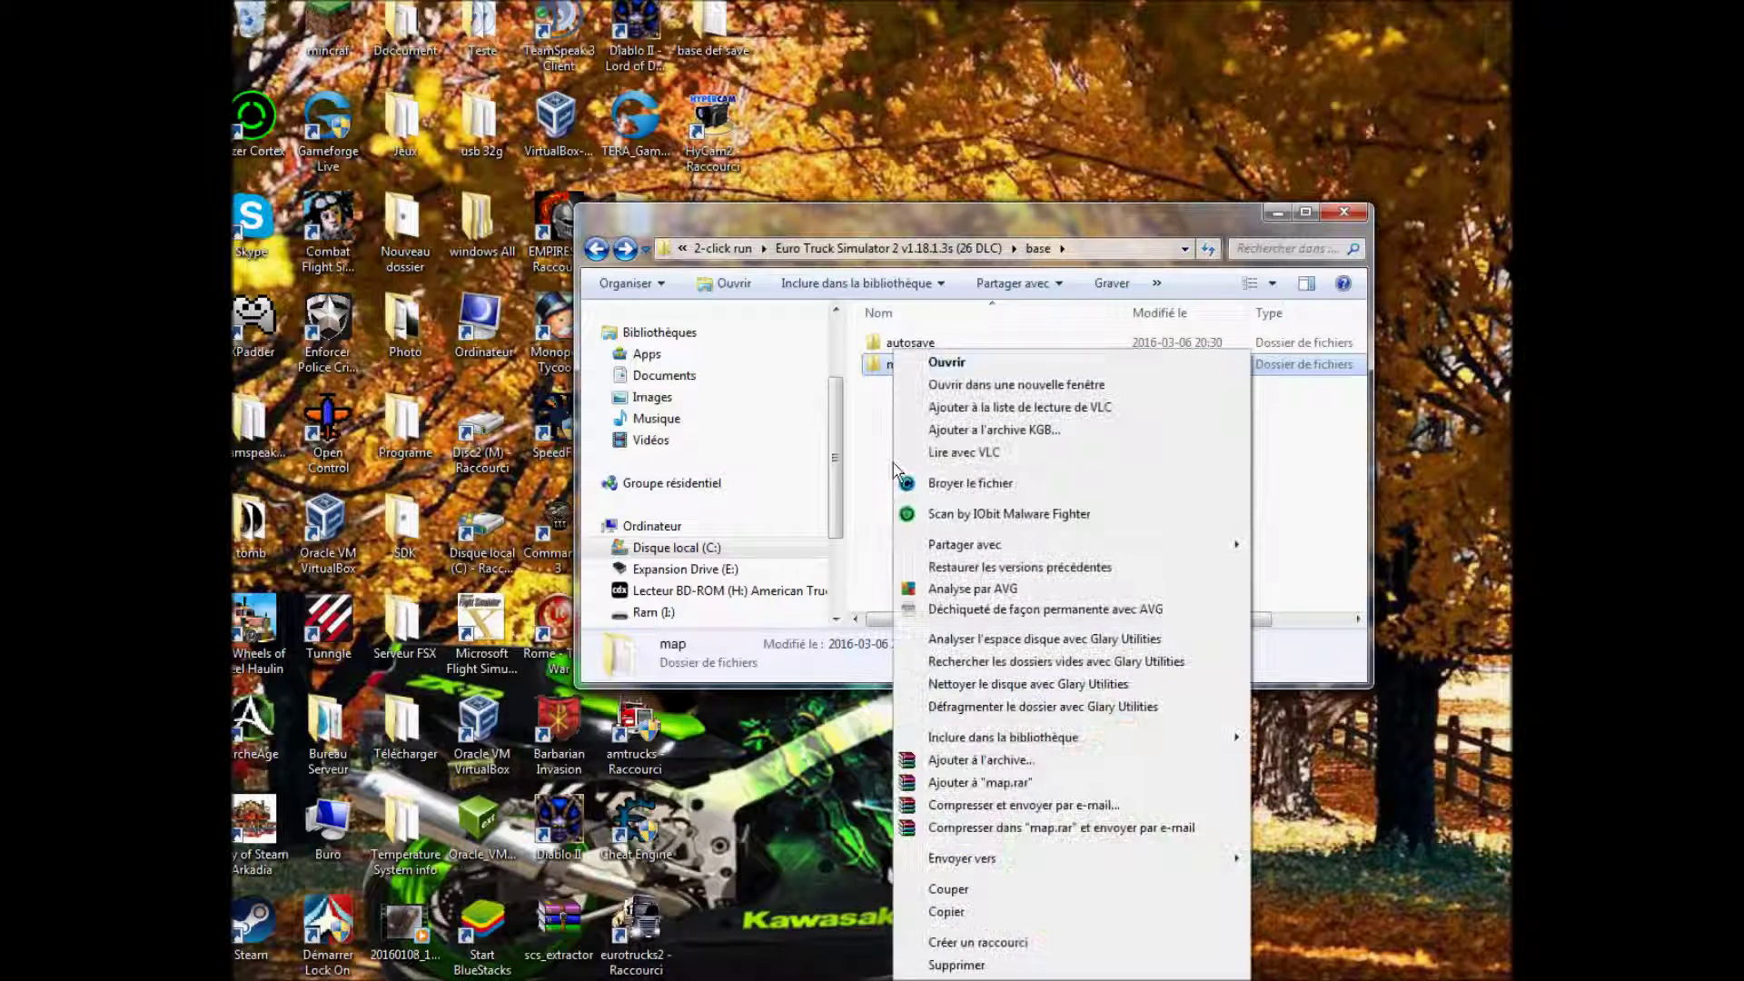
left_click(951, 761)
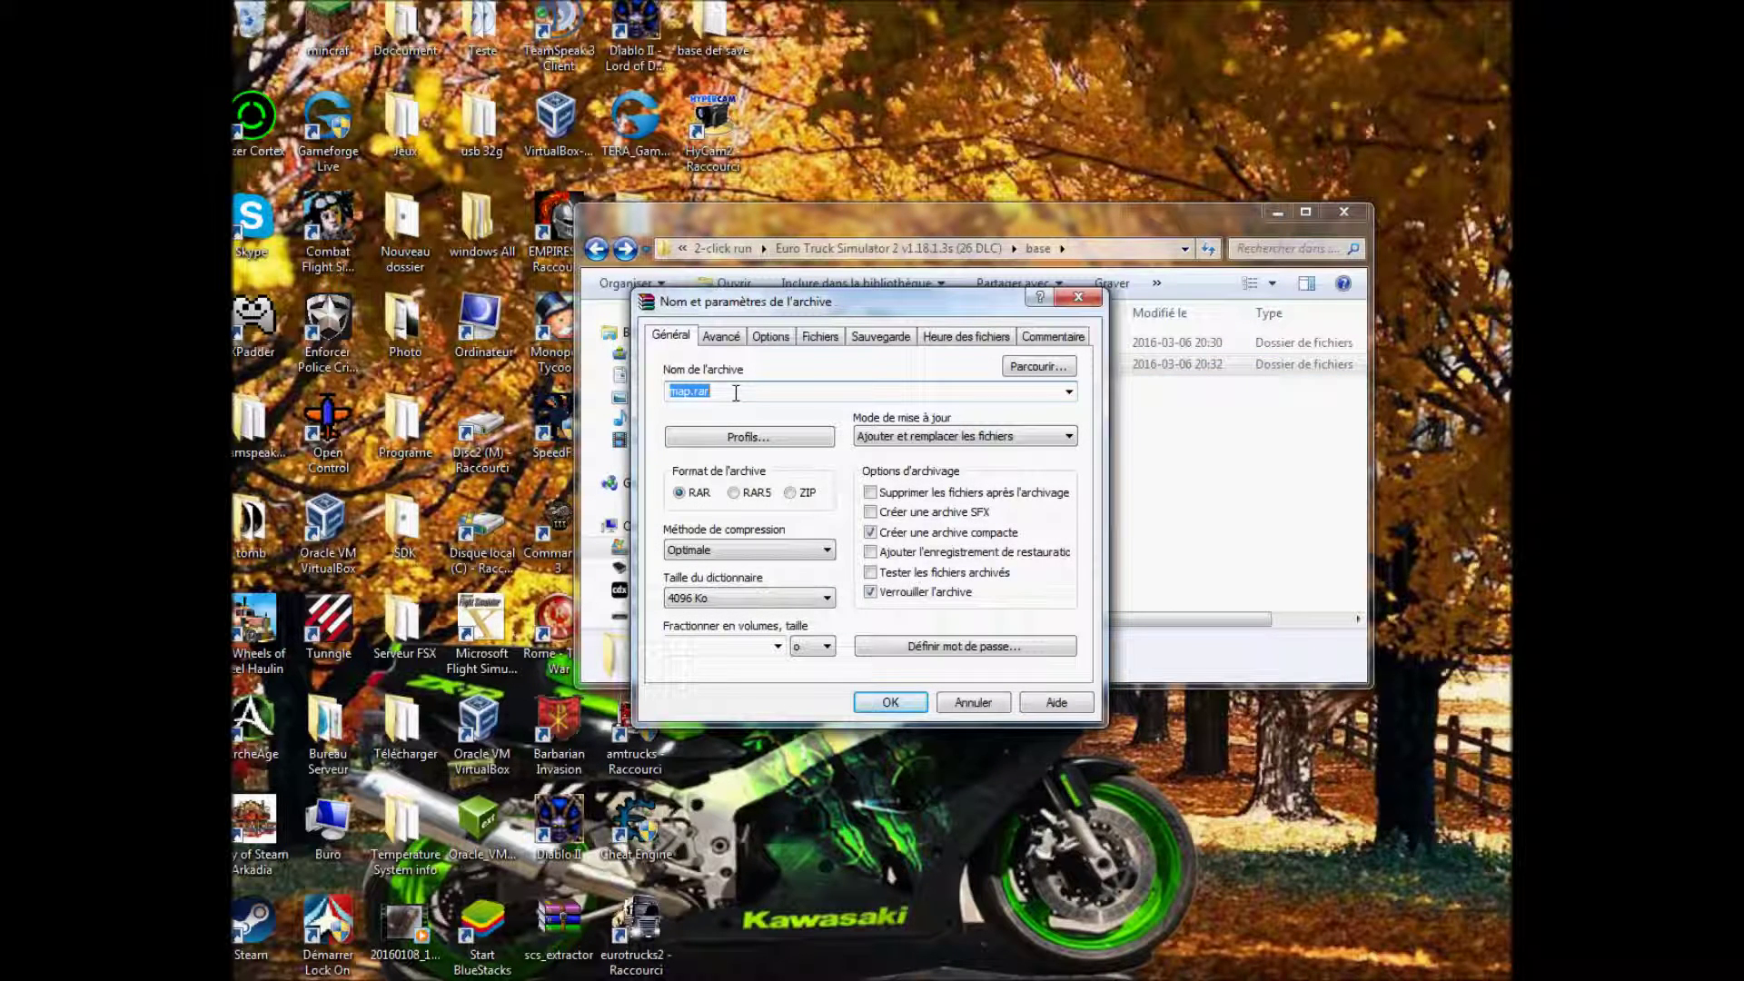
left_click(790, 492)
left_click(785, 550)
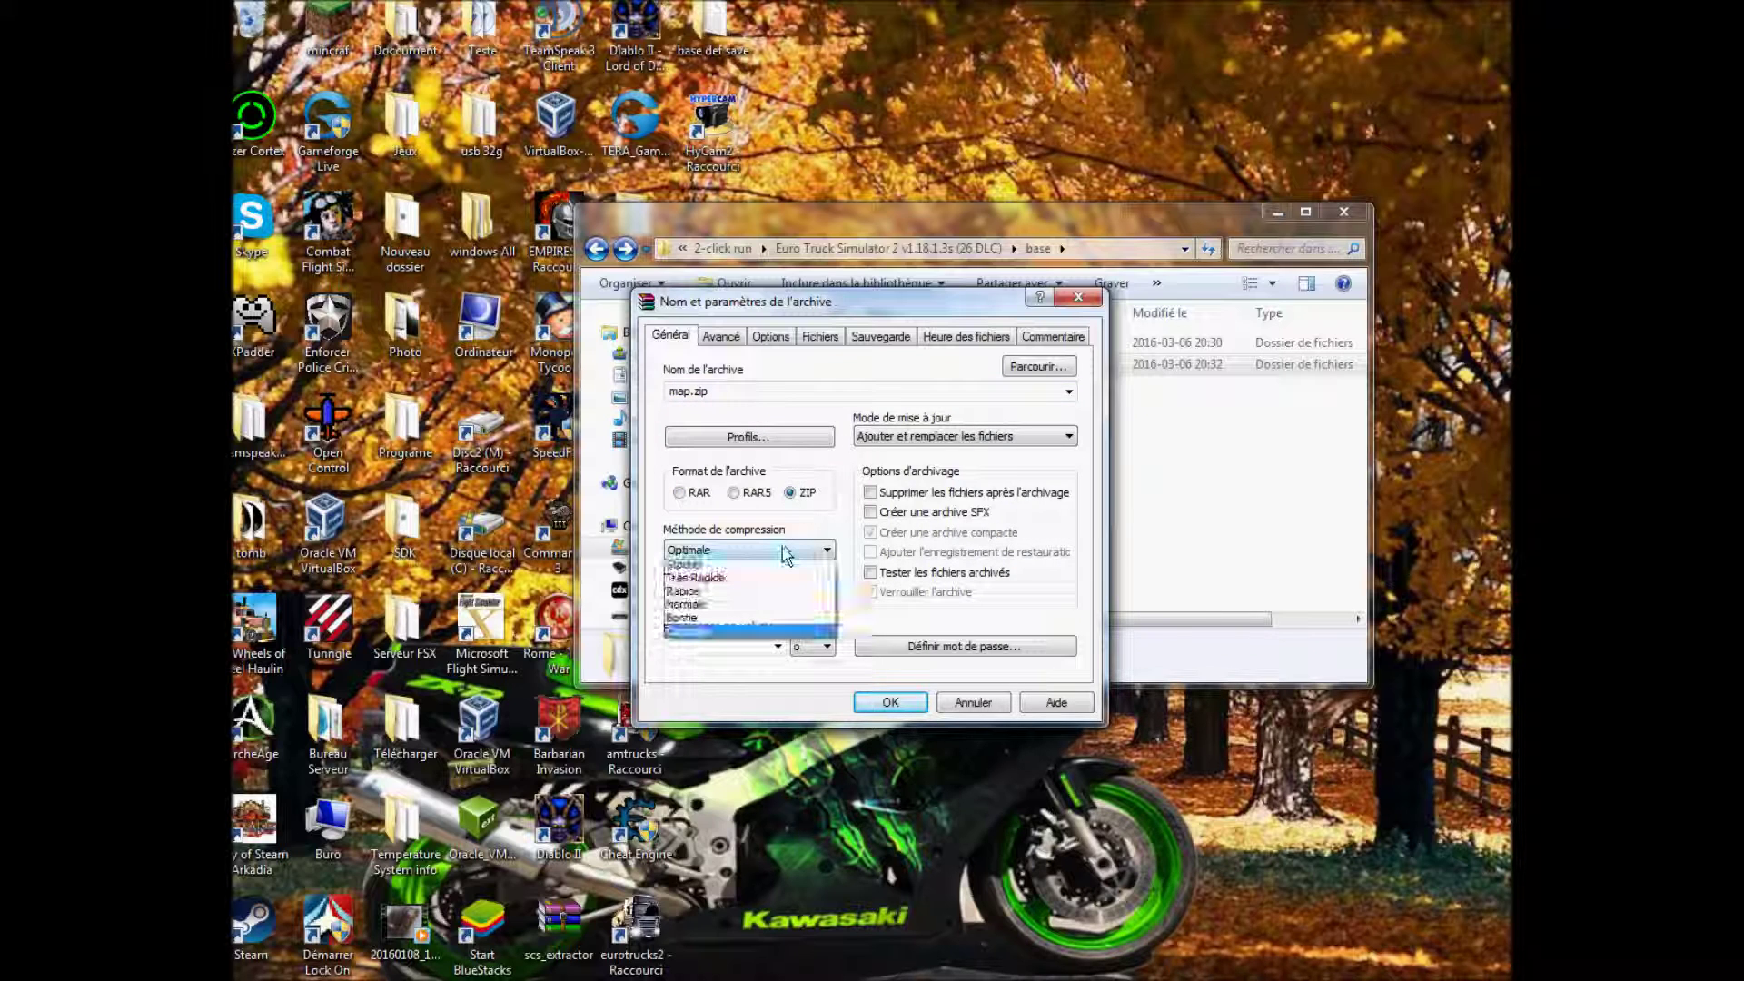
left_click(776, 564)
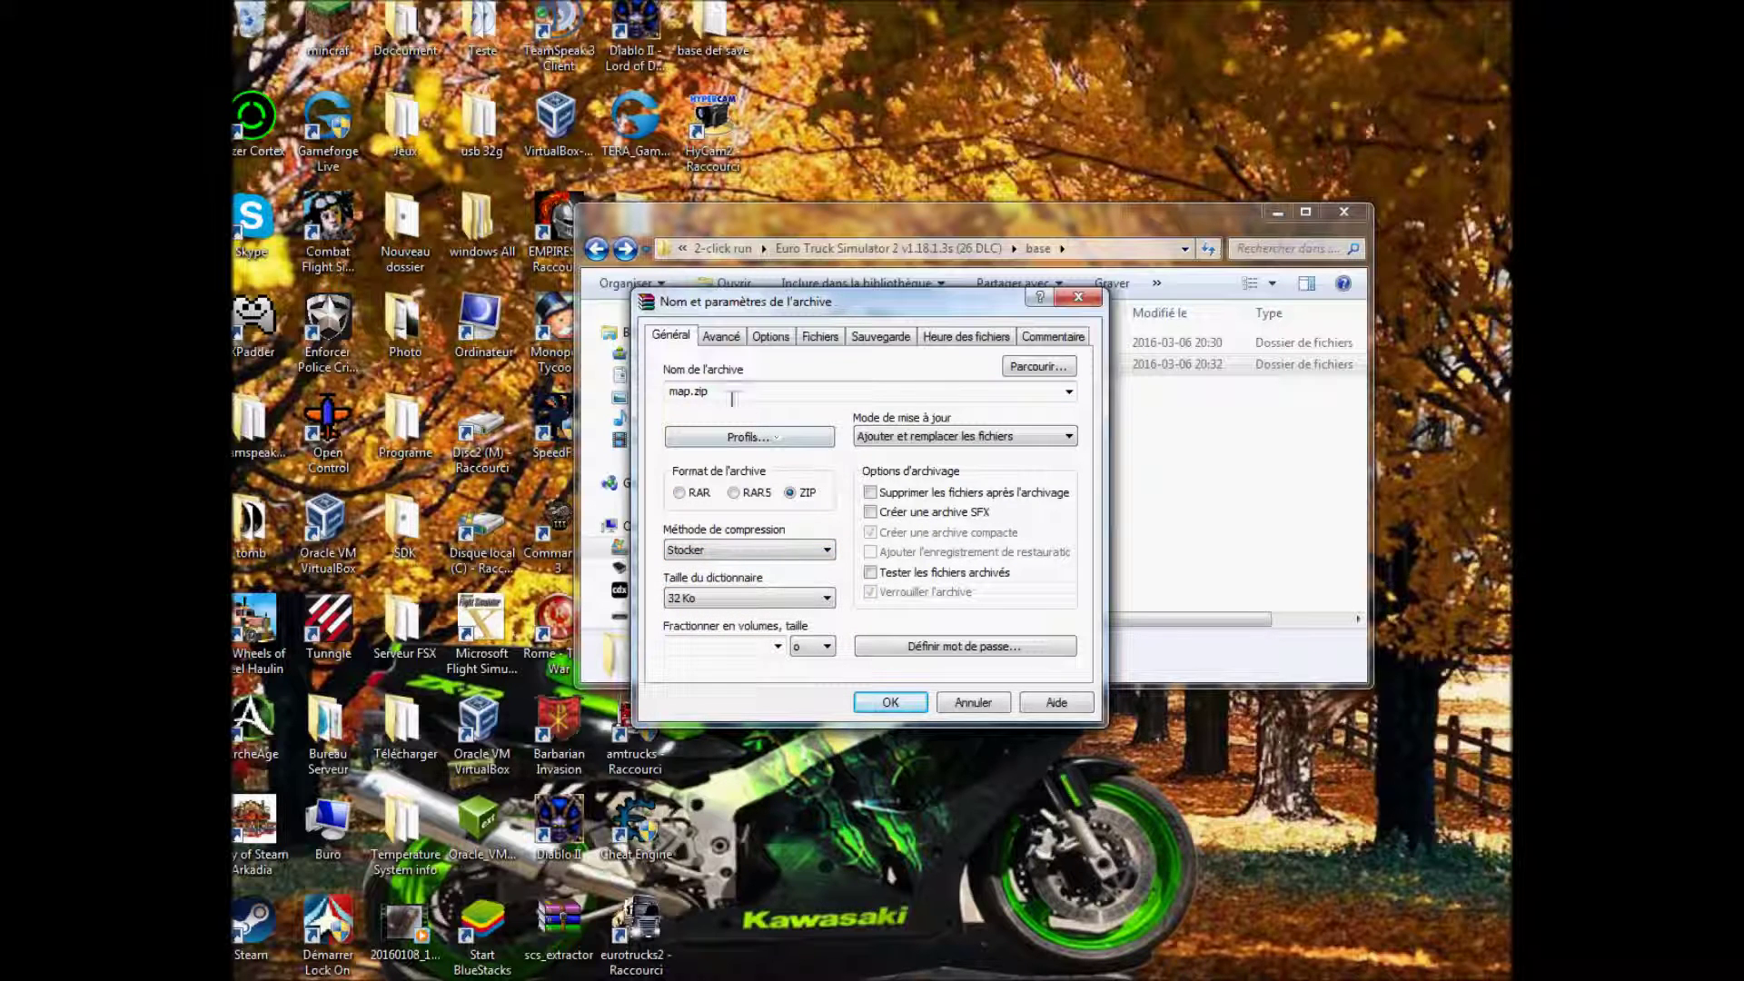
Step: Name the archive mapV3.scs and create it in the base folder
double_click(693, 391)
left_click(693, 391)
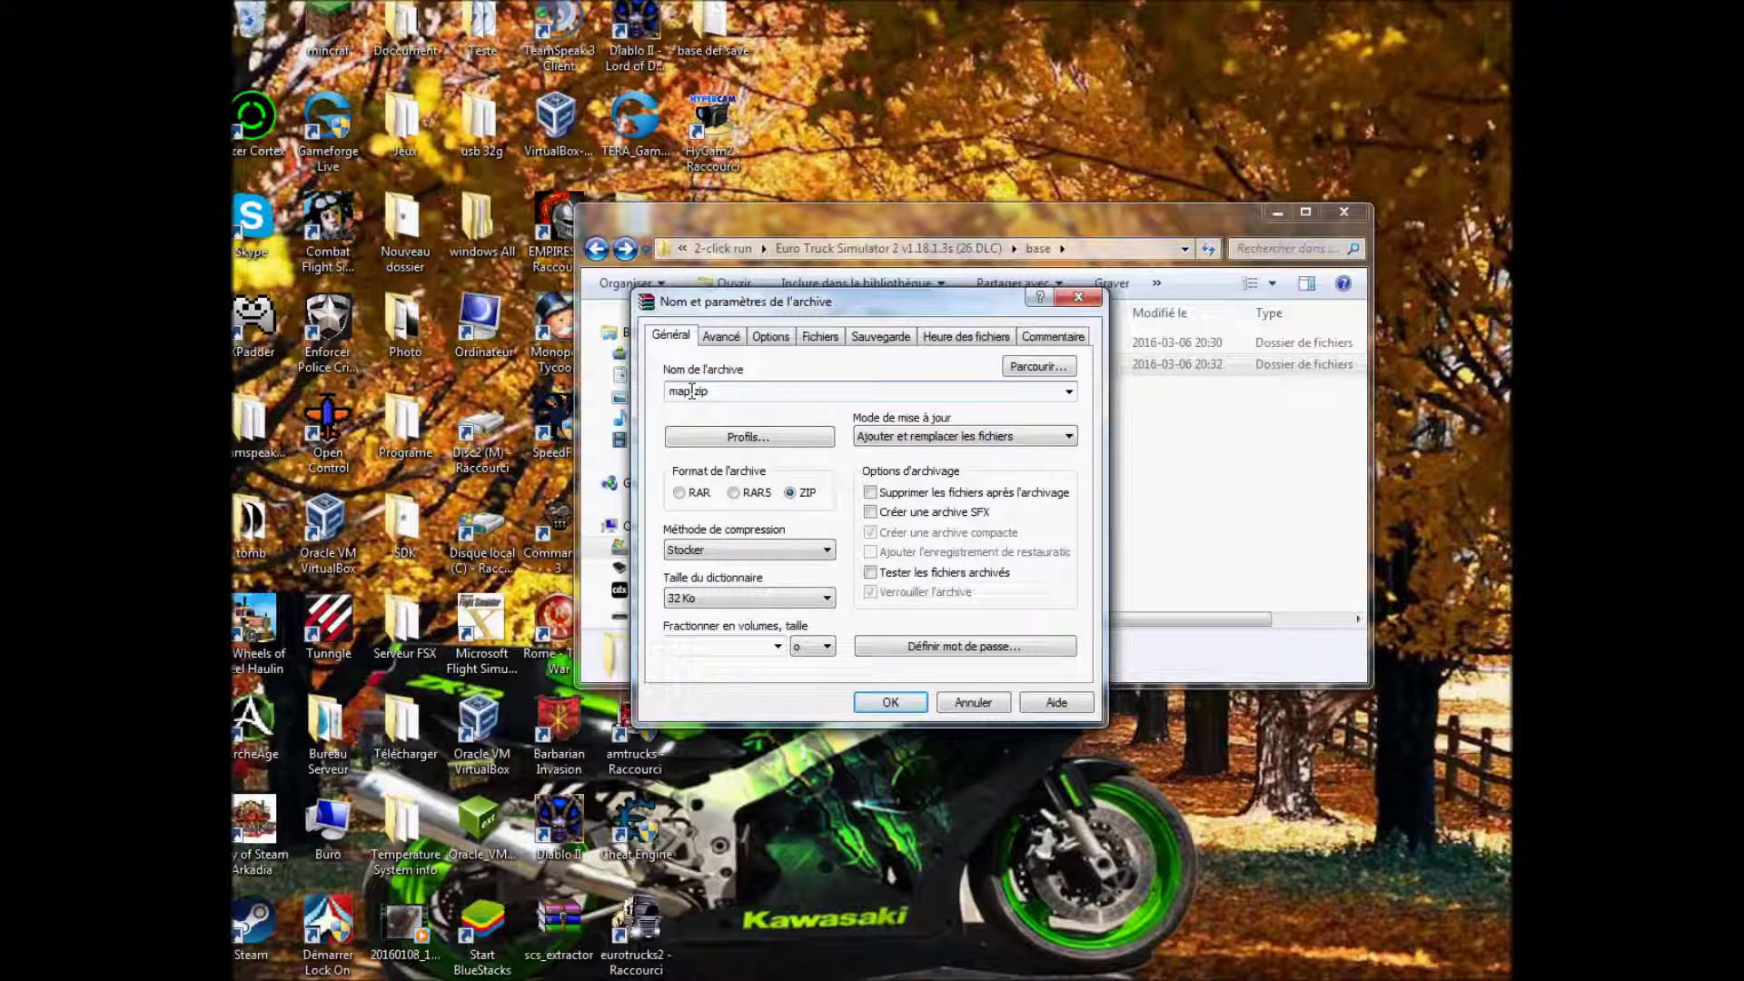
type("13")
left_click(720, 391)
key("BackSpace")
key("BackSpace")
key("BackSpace")
type("sc")
left_click(887, 703)
Step: Put the mapV3.scs archive from the base folder on the clipboard
left_click(913, 391)
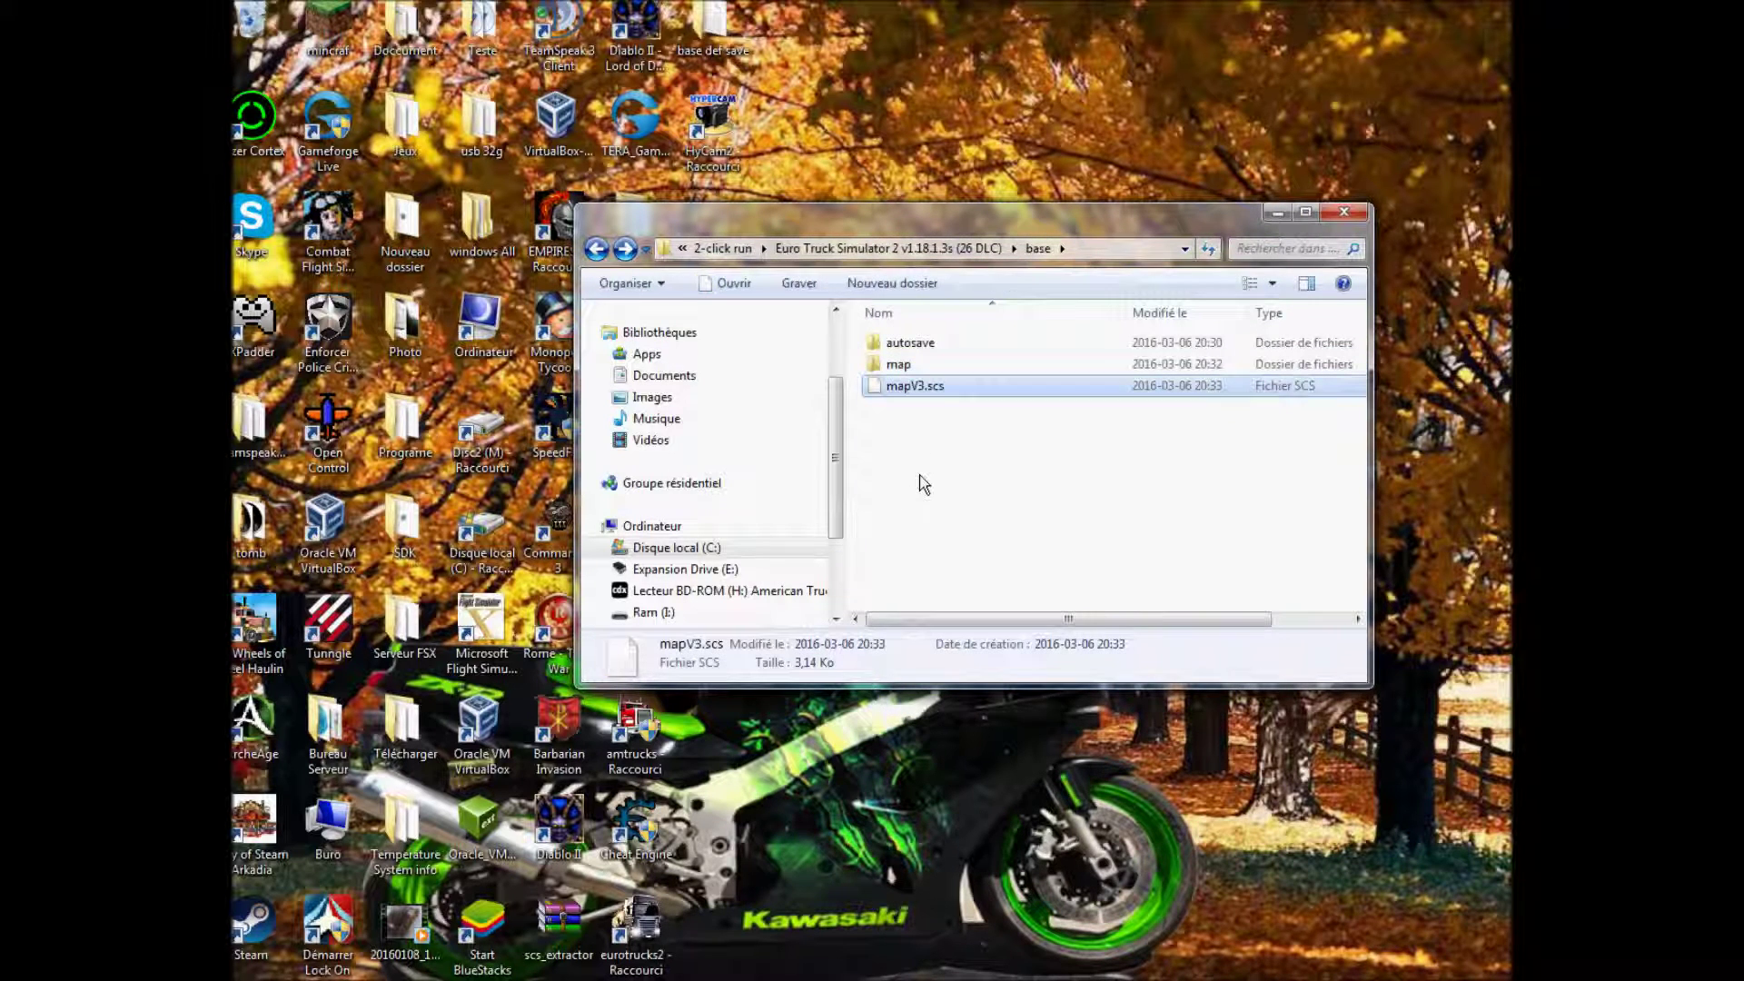
right_click(902, 389)
left_click(967, 819)
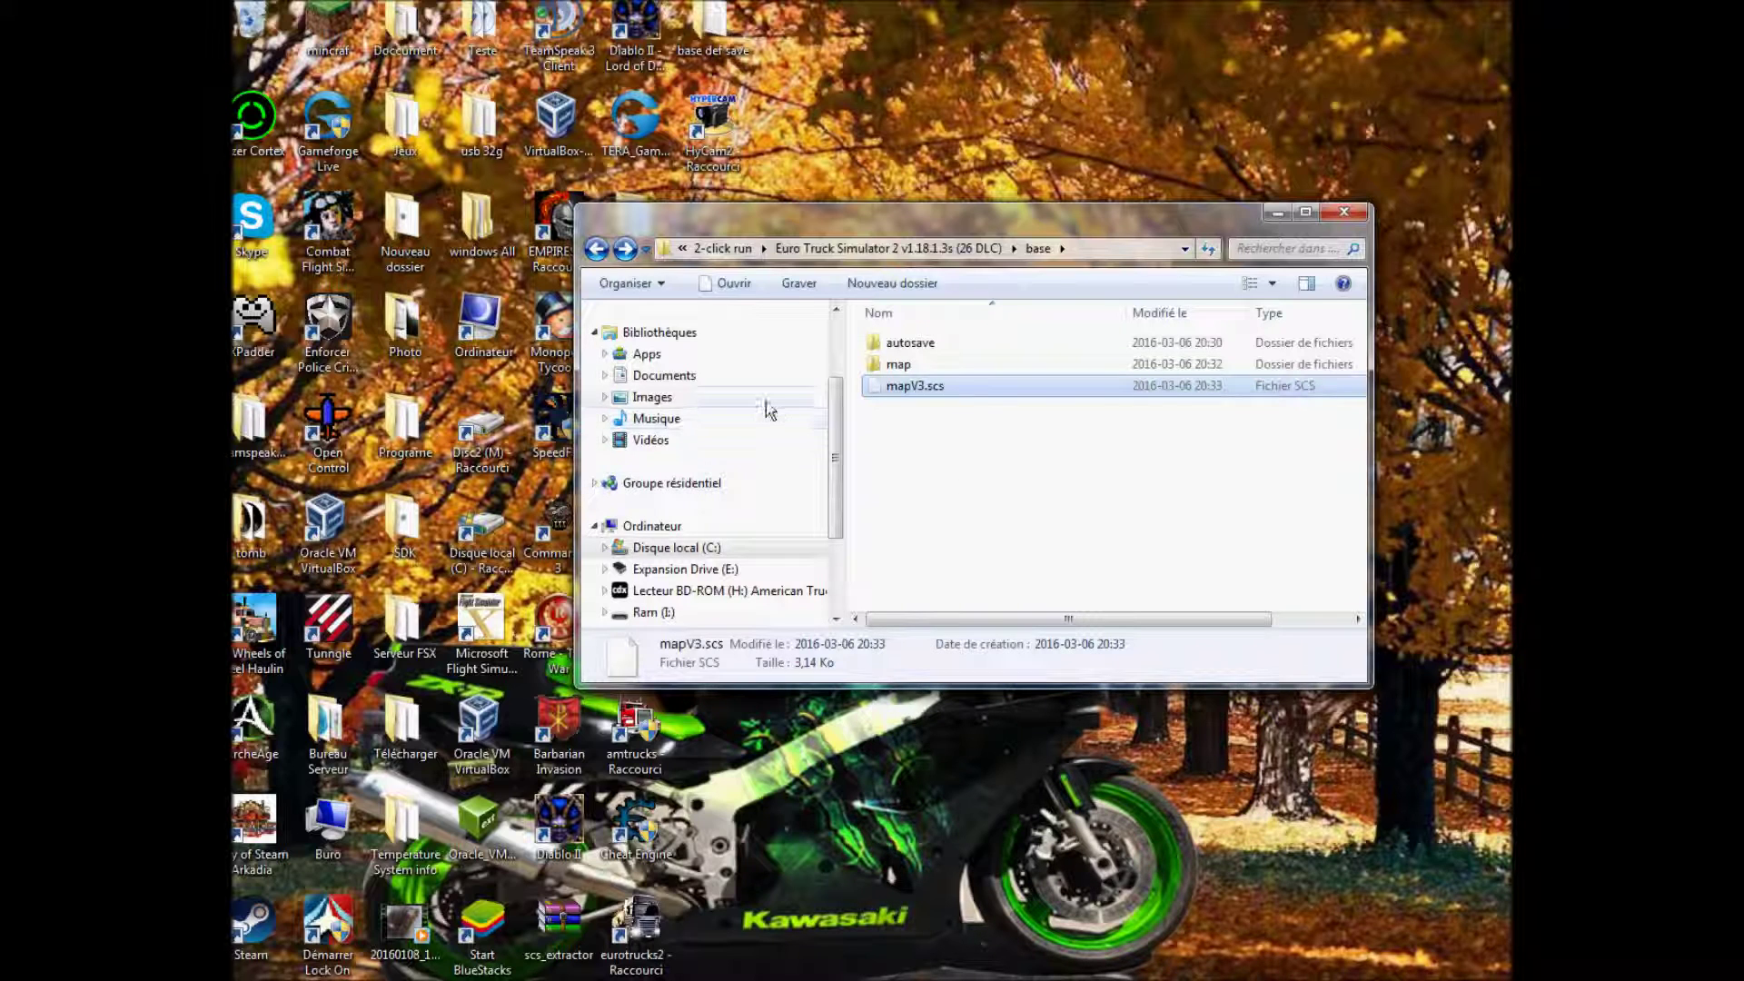
Step: Paste the mapV3.scs archive into the mod folder of Euro Truck Simulator 2 in the Documents library
left_click(719, 380)
left_click(946, 550)
double_click(947, 550)
double_click(918, 425)
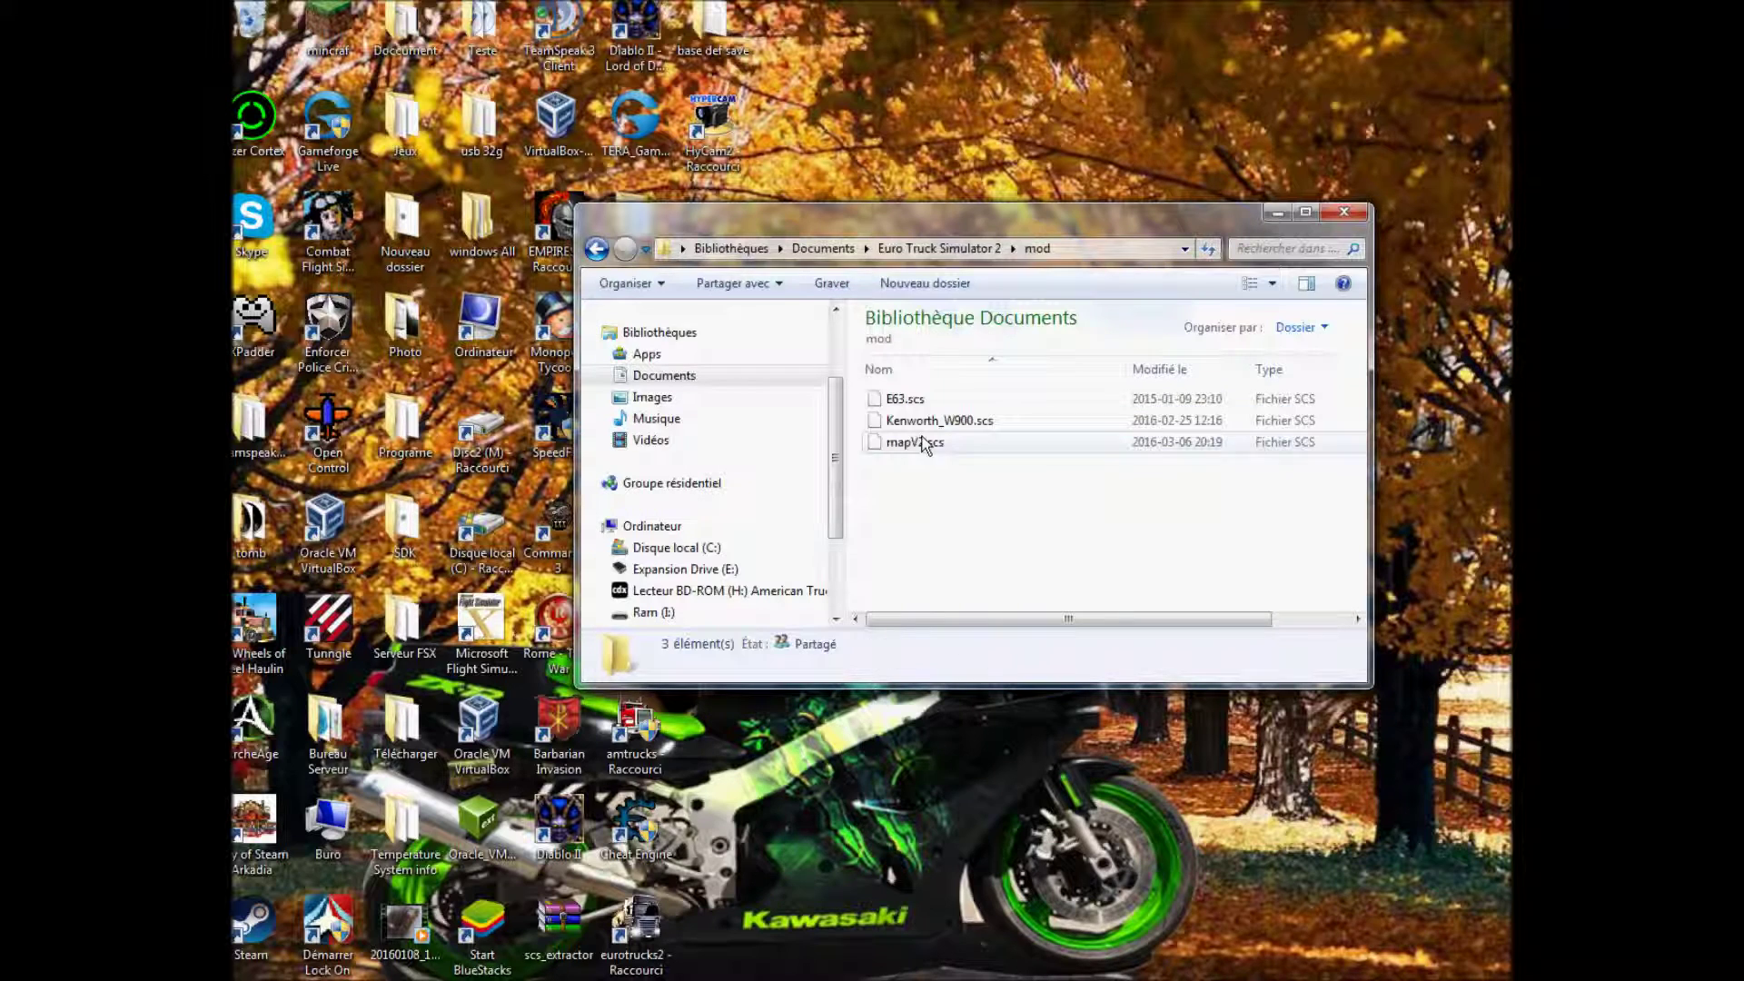
right_click(933, 492)
left_click(993, 623)
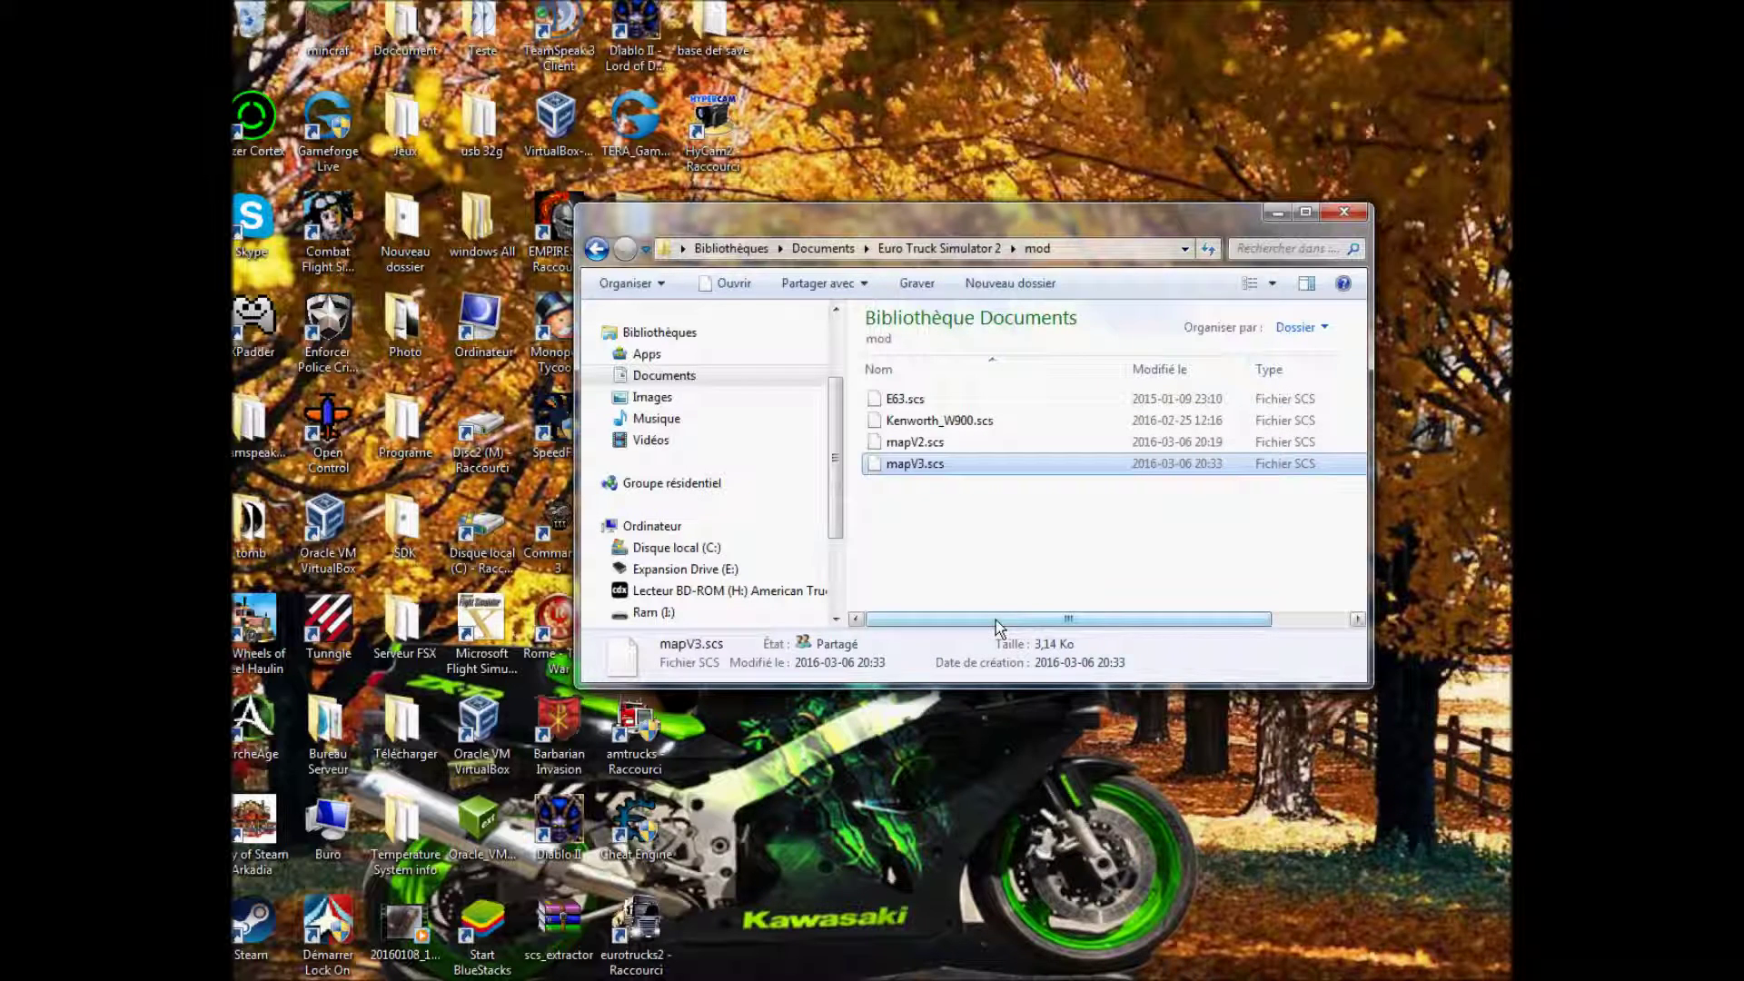
Step: Delete the old mapV2.scs file from the mod folder and close the file explorer
left_click(908, 441)
right_click(912, 442)
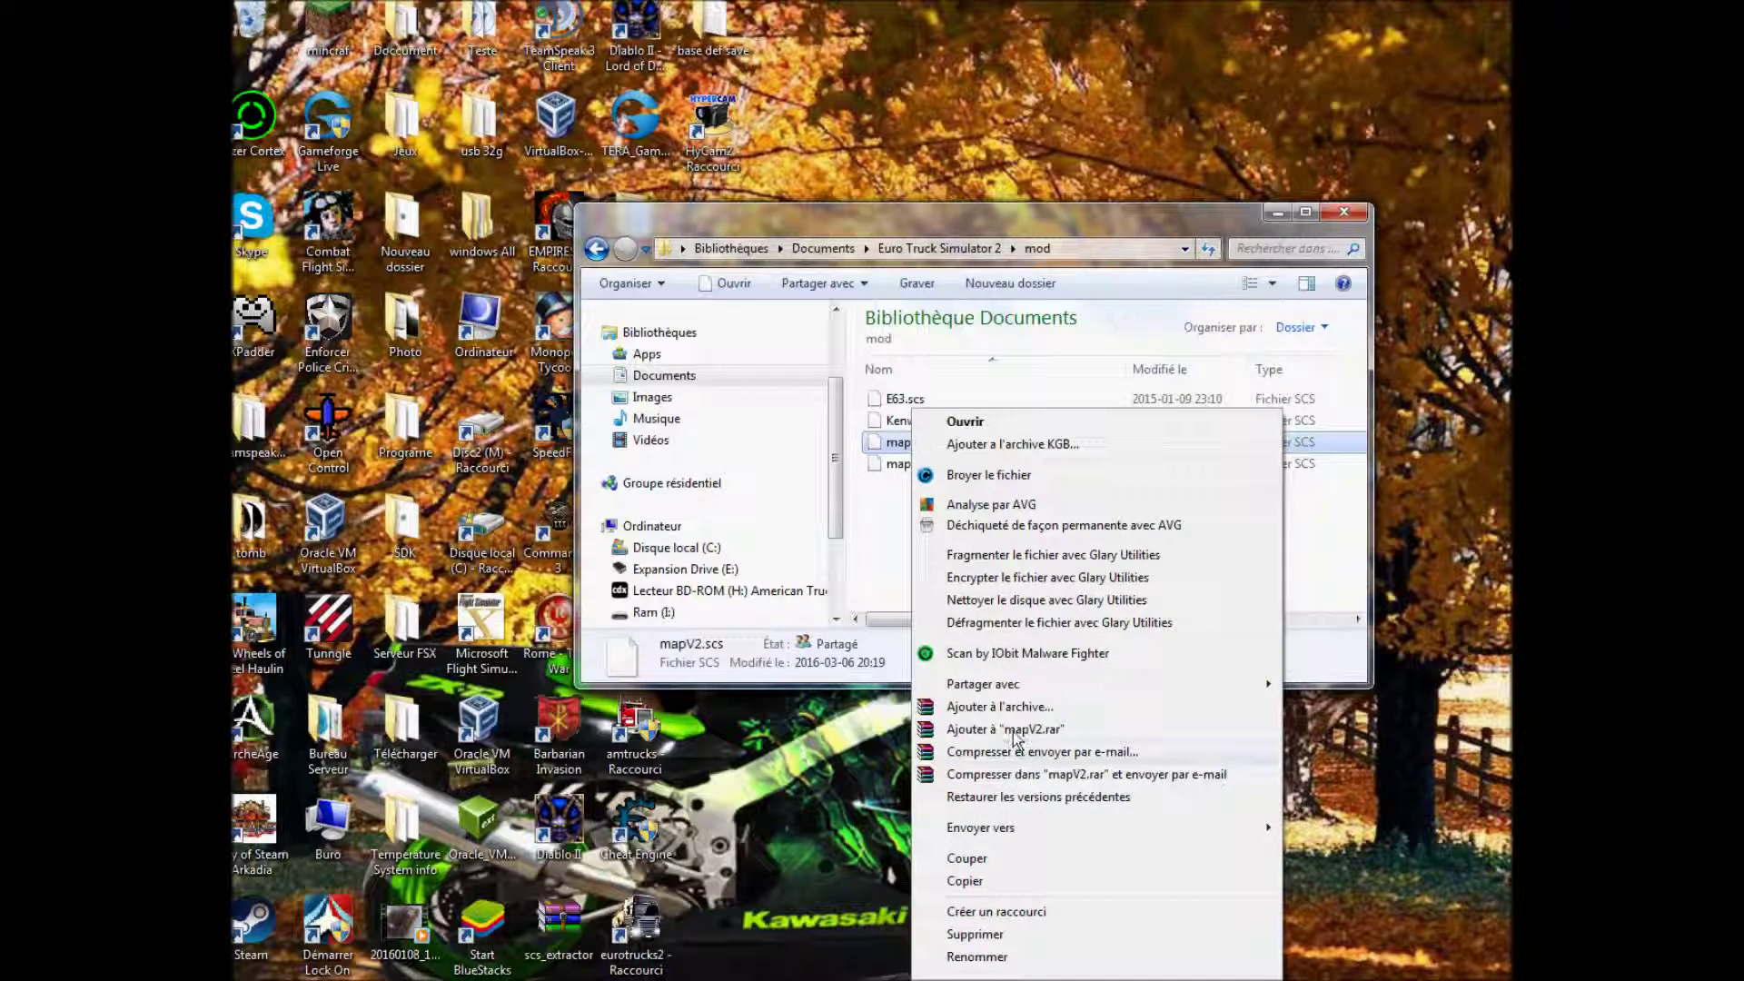
left_click(995, 934)
left_click(974, 603)
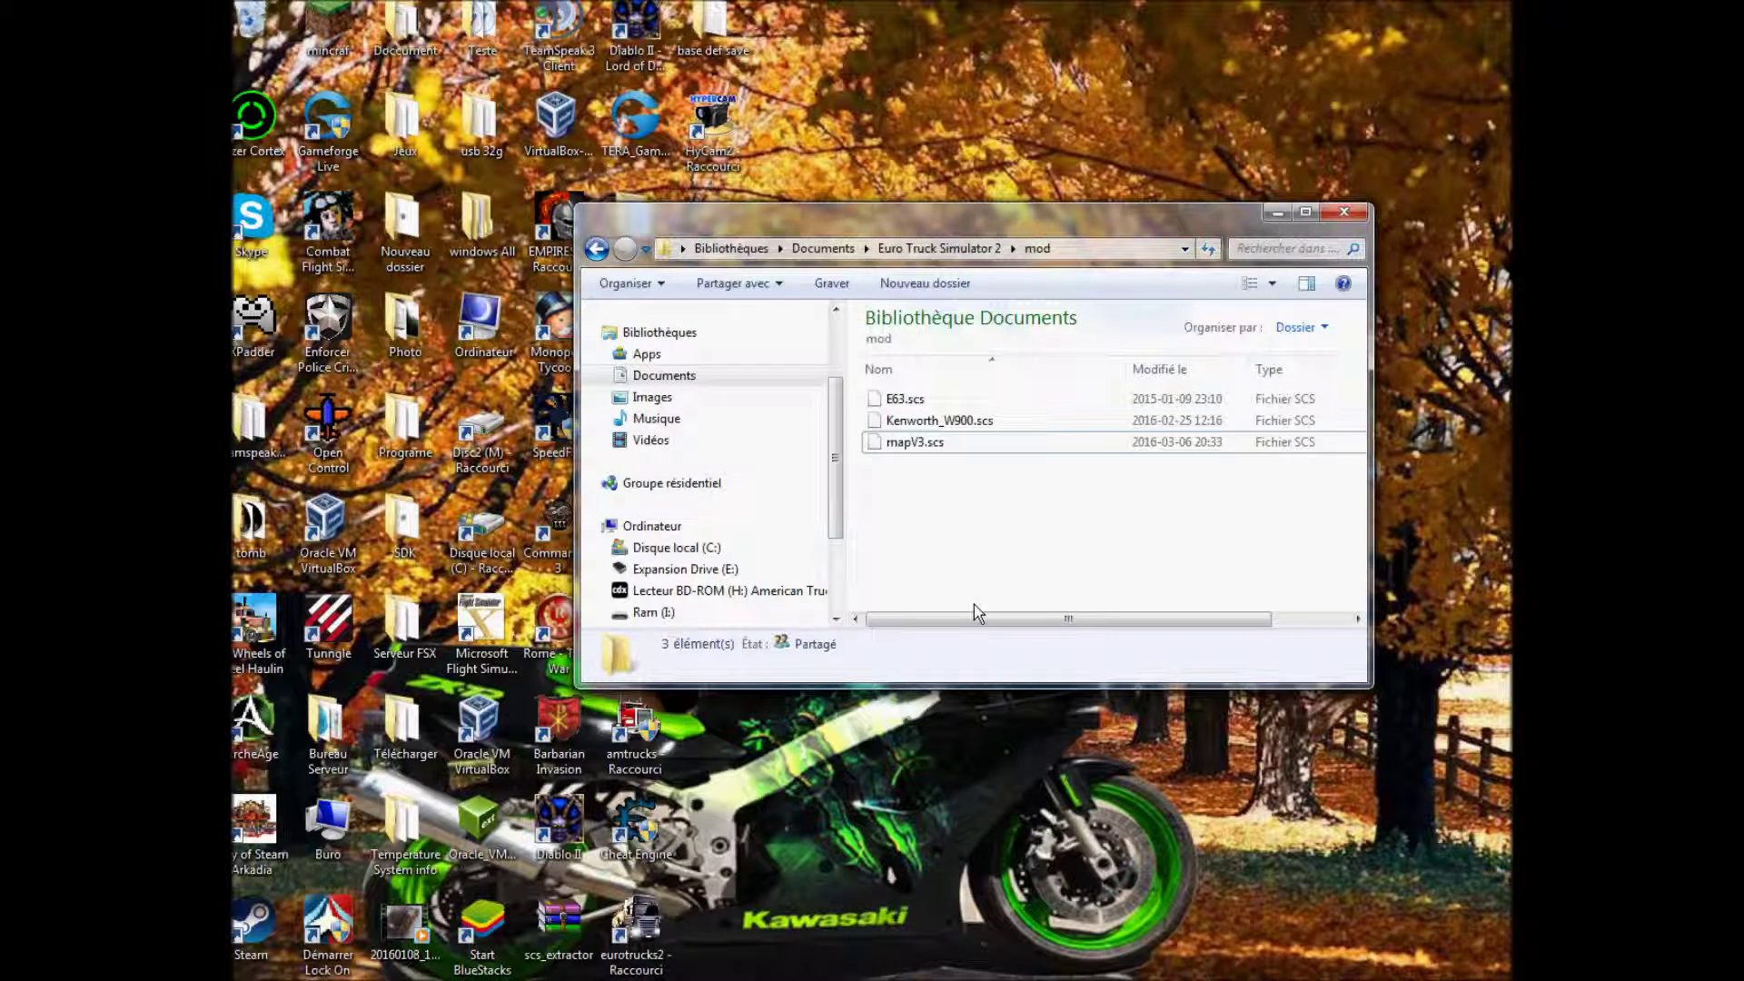
left_click(1343, 213)
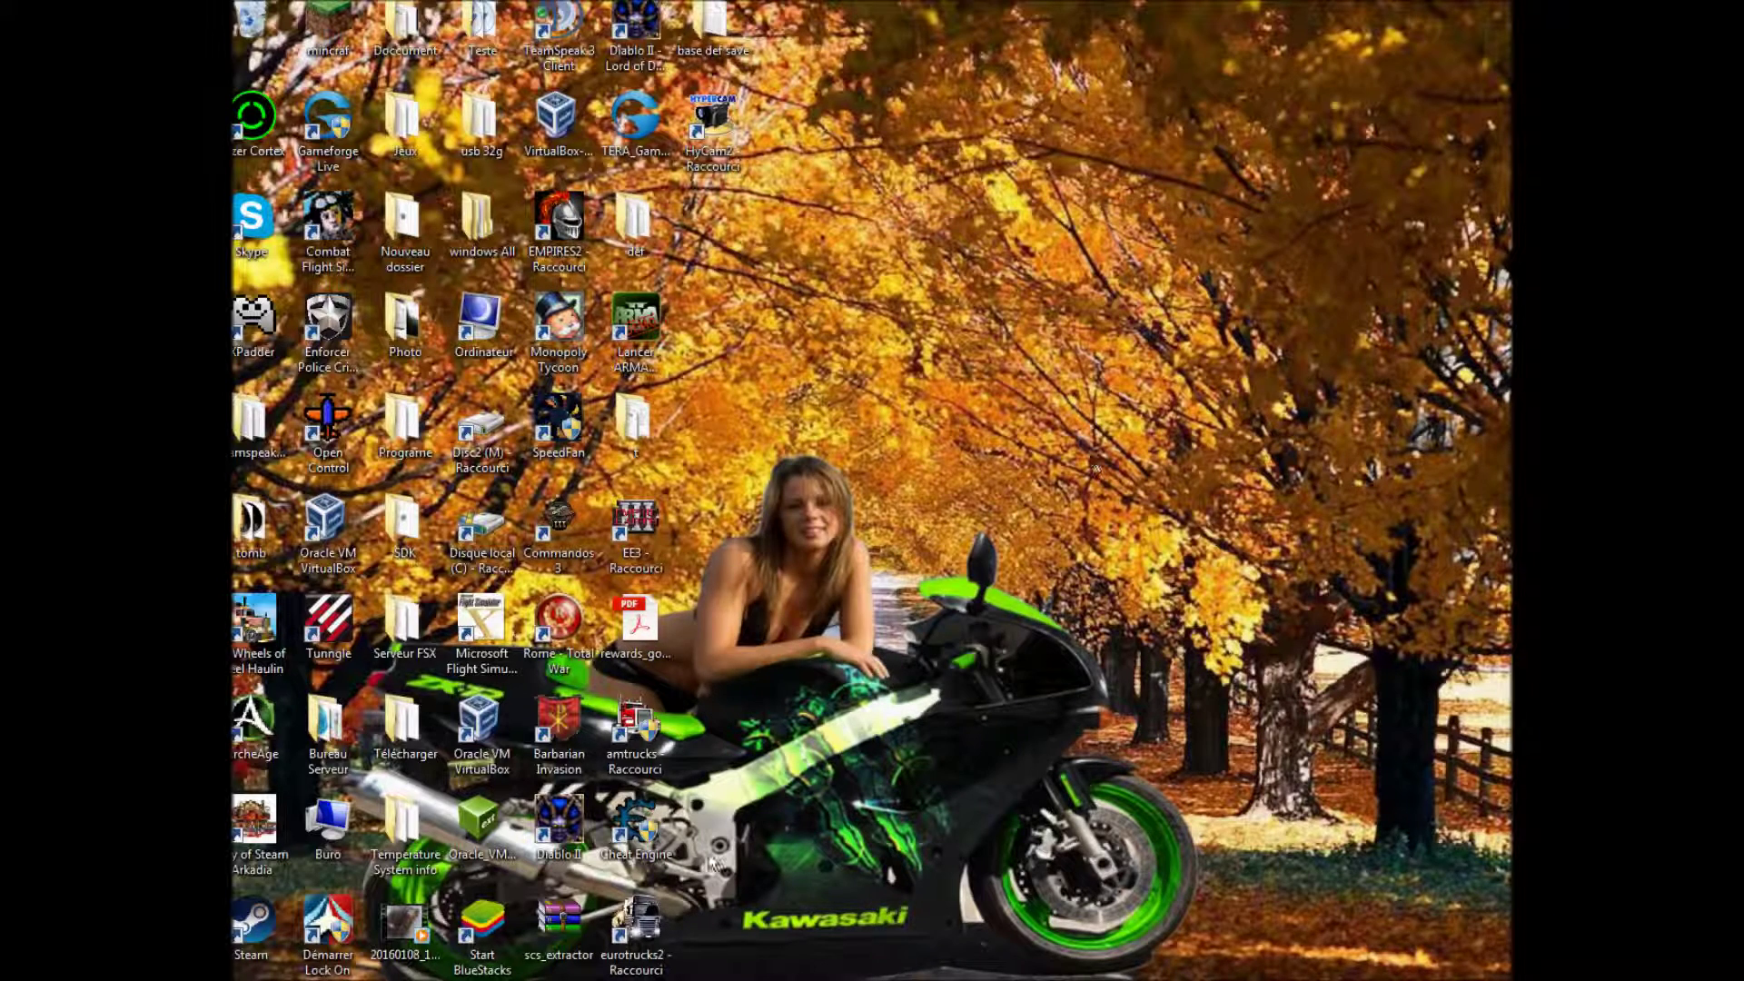
Step: Launch Euro Truck Simulator 2 from the desktop and open its map editor with the console command edit
left_click(632, 935)
double_click(632, 936)
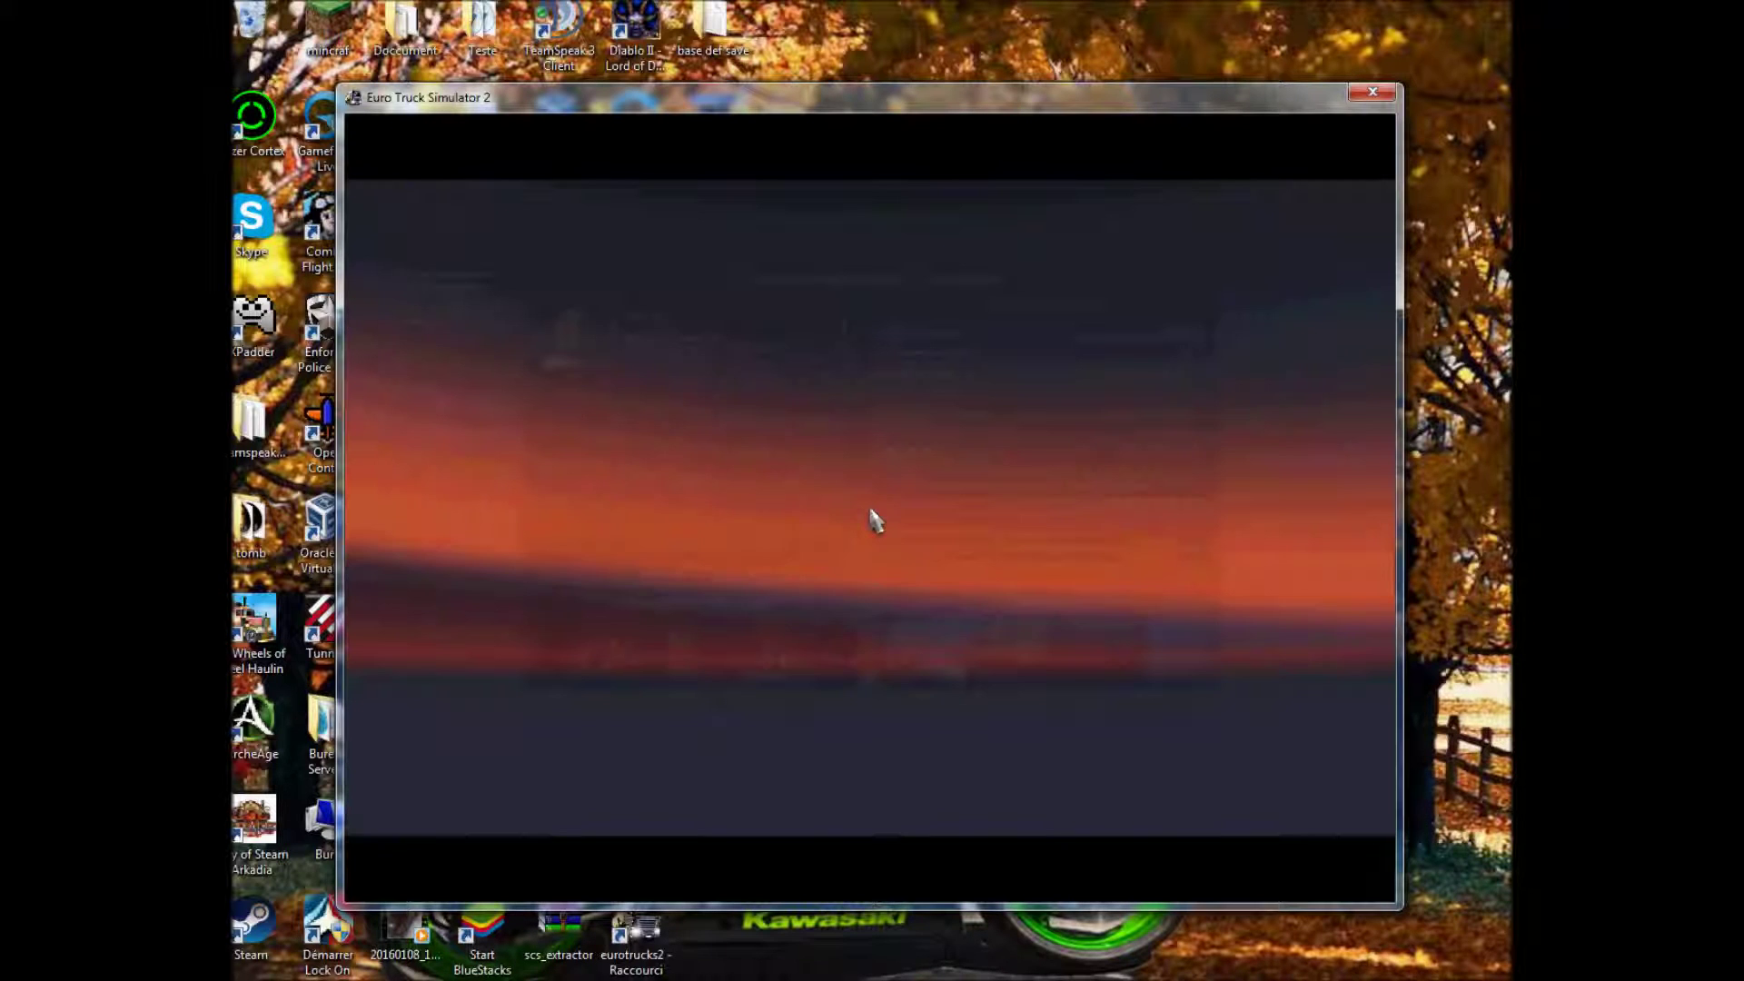
type("edit")
key("Return")
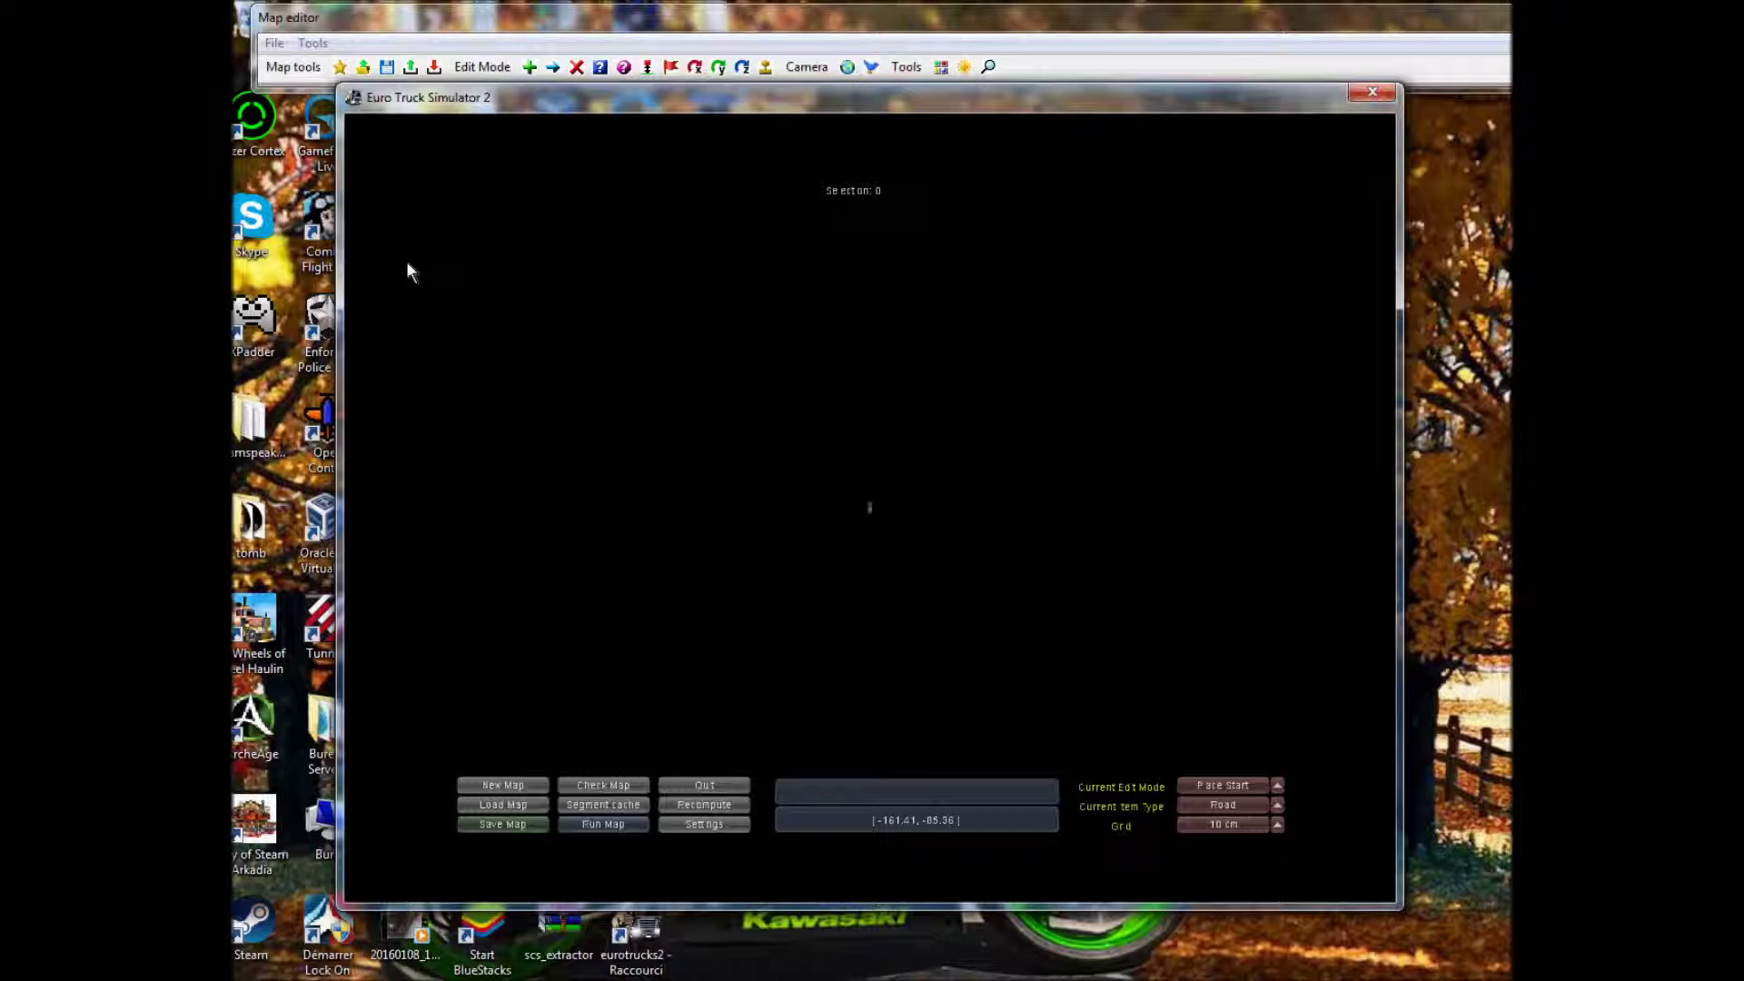
Step: Load the map file MapV3.mbd from the base folder's map subfolder into the map editor
left_click(363, 66)
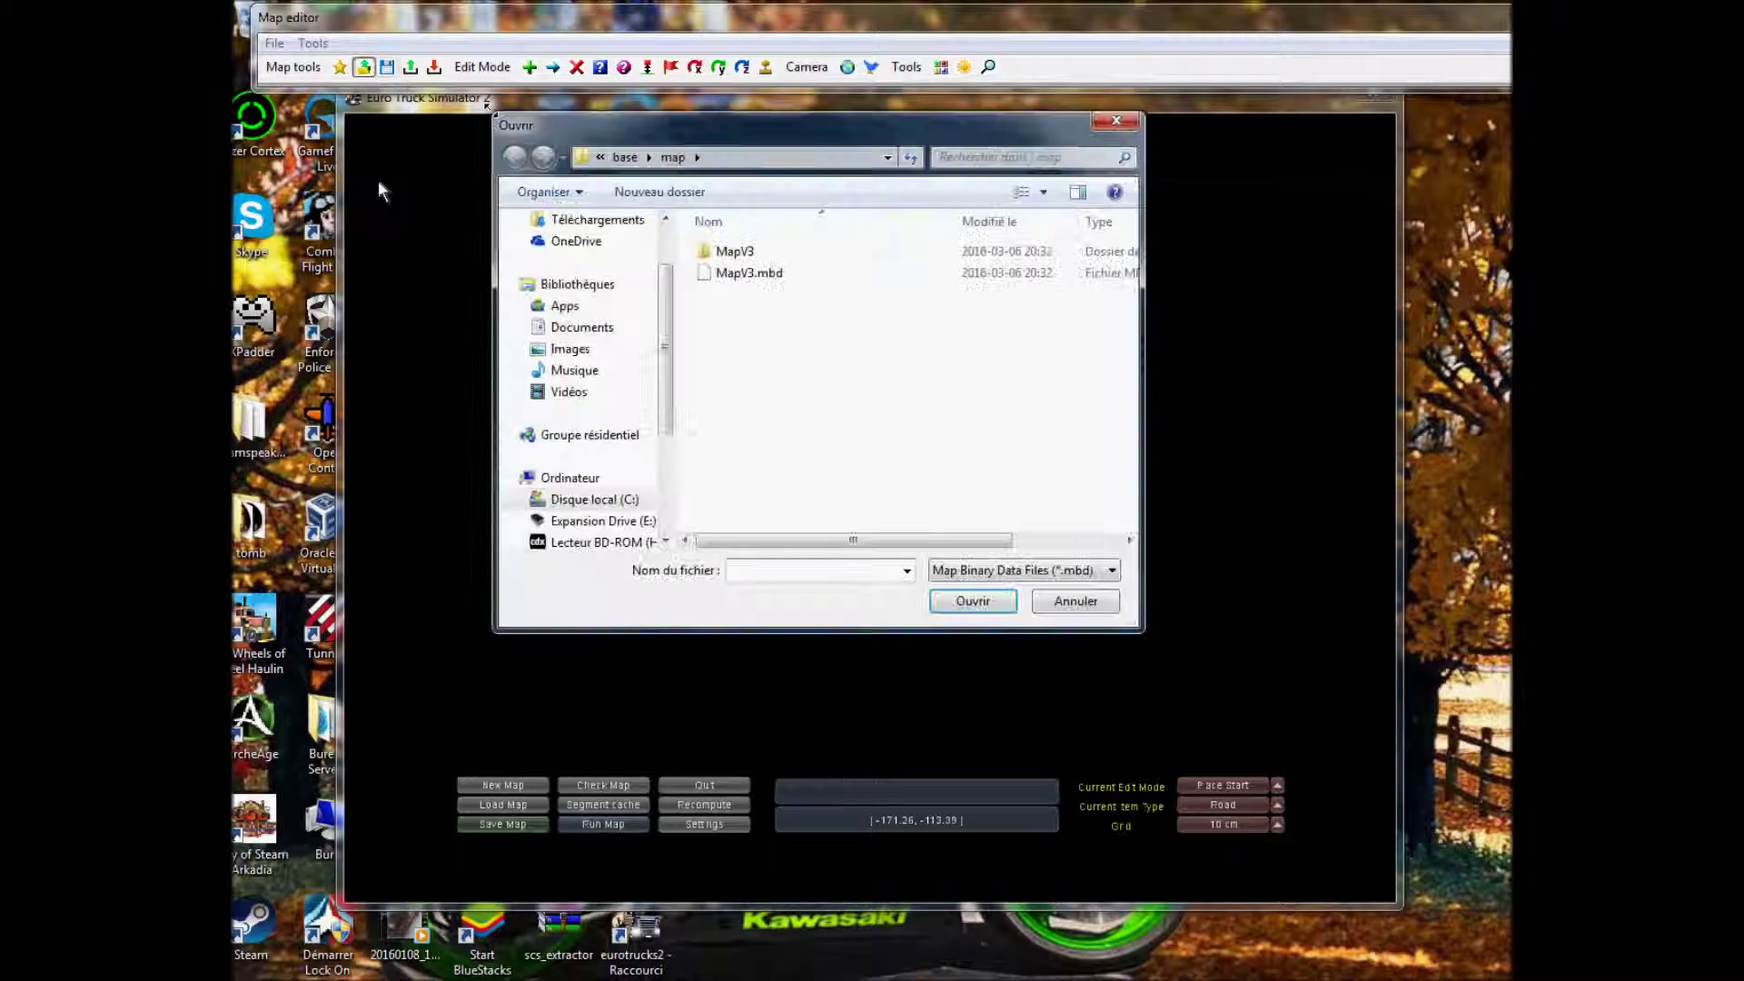
left_click(750, 273)
left_click(962, 601)
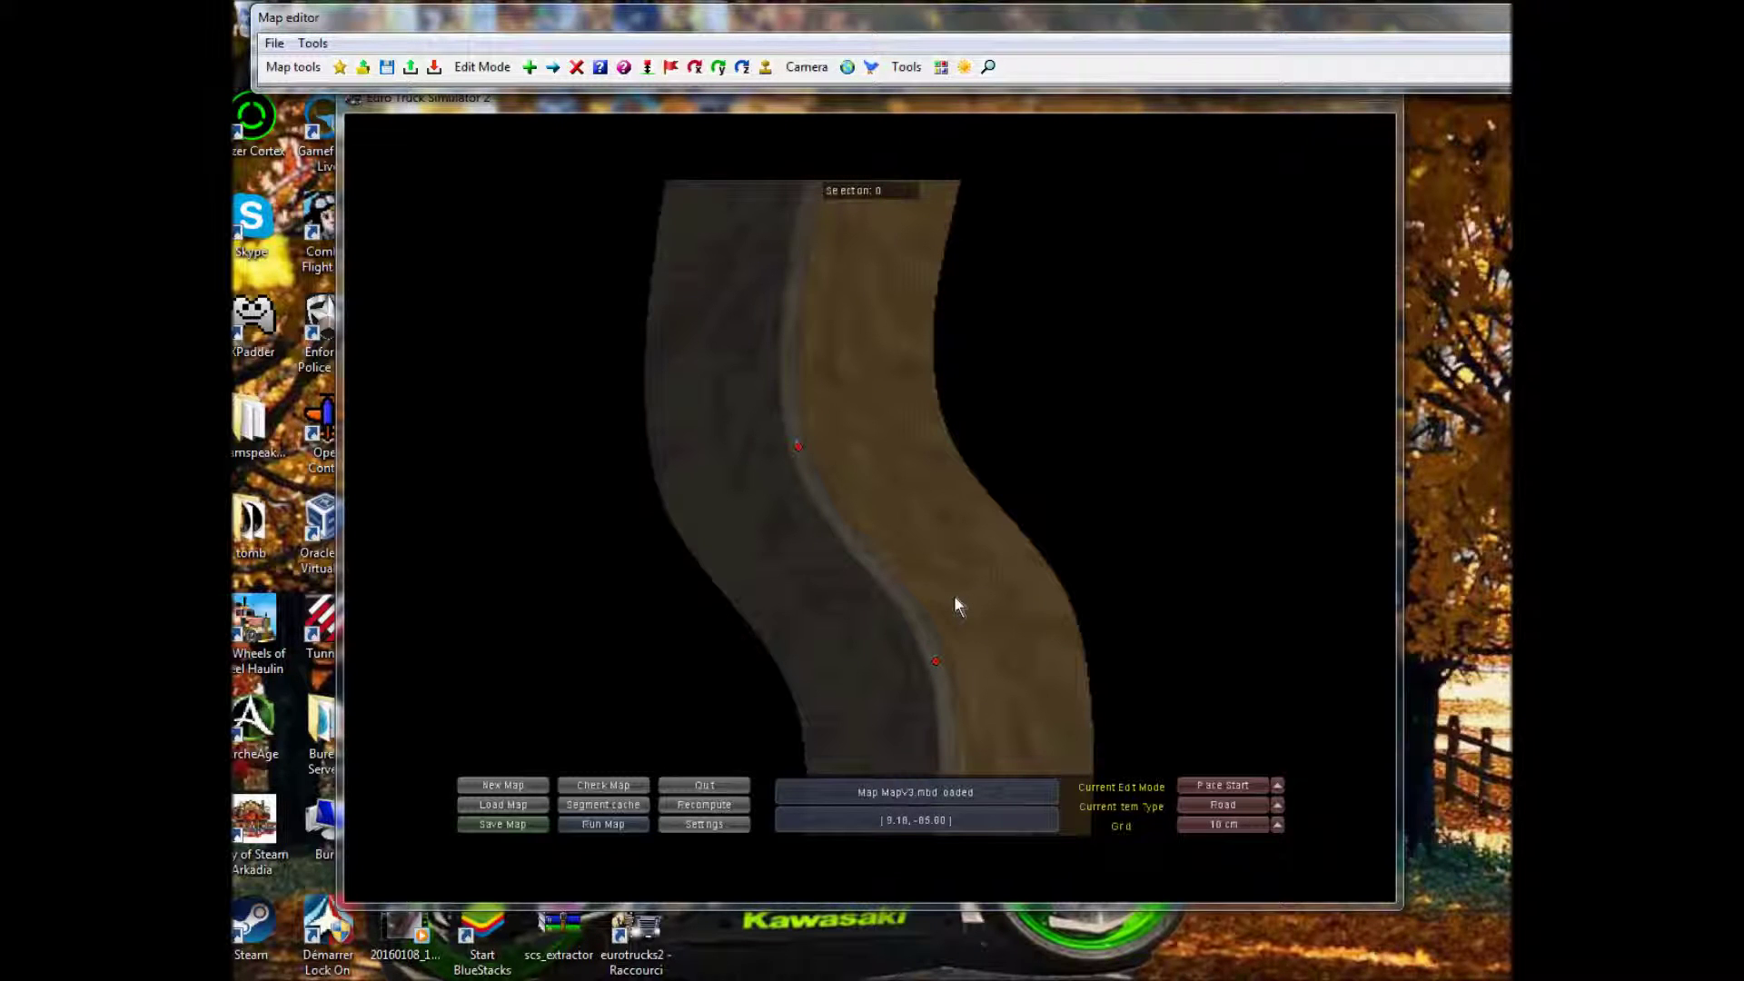
Step: Run the loaded map and drive the truck forward along its road, watching from the roadside camera
left_click(606, 825)
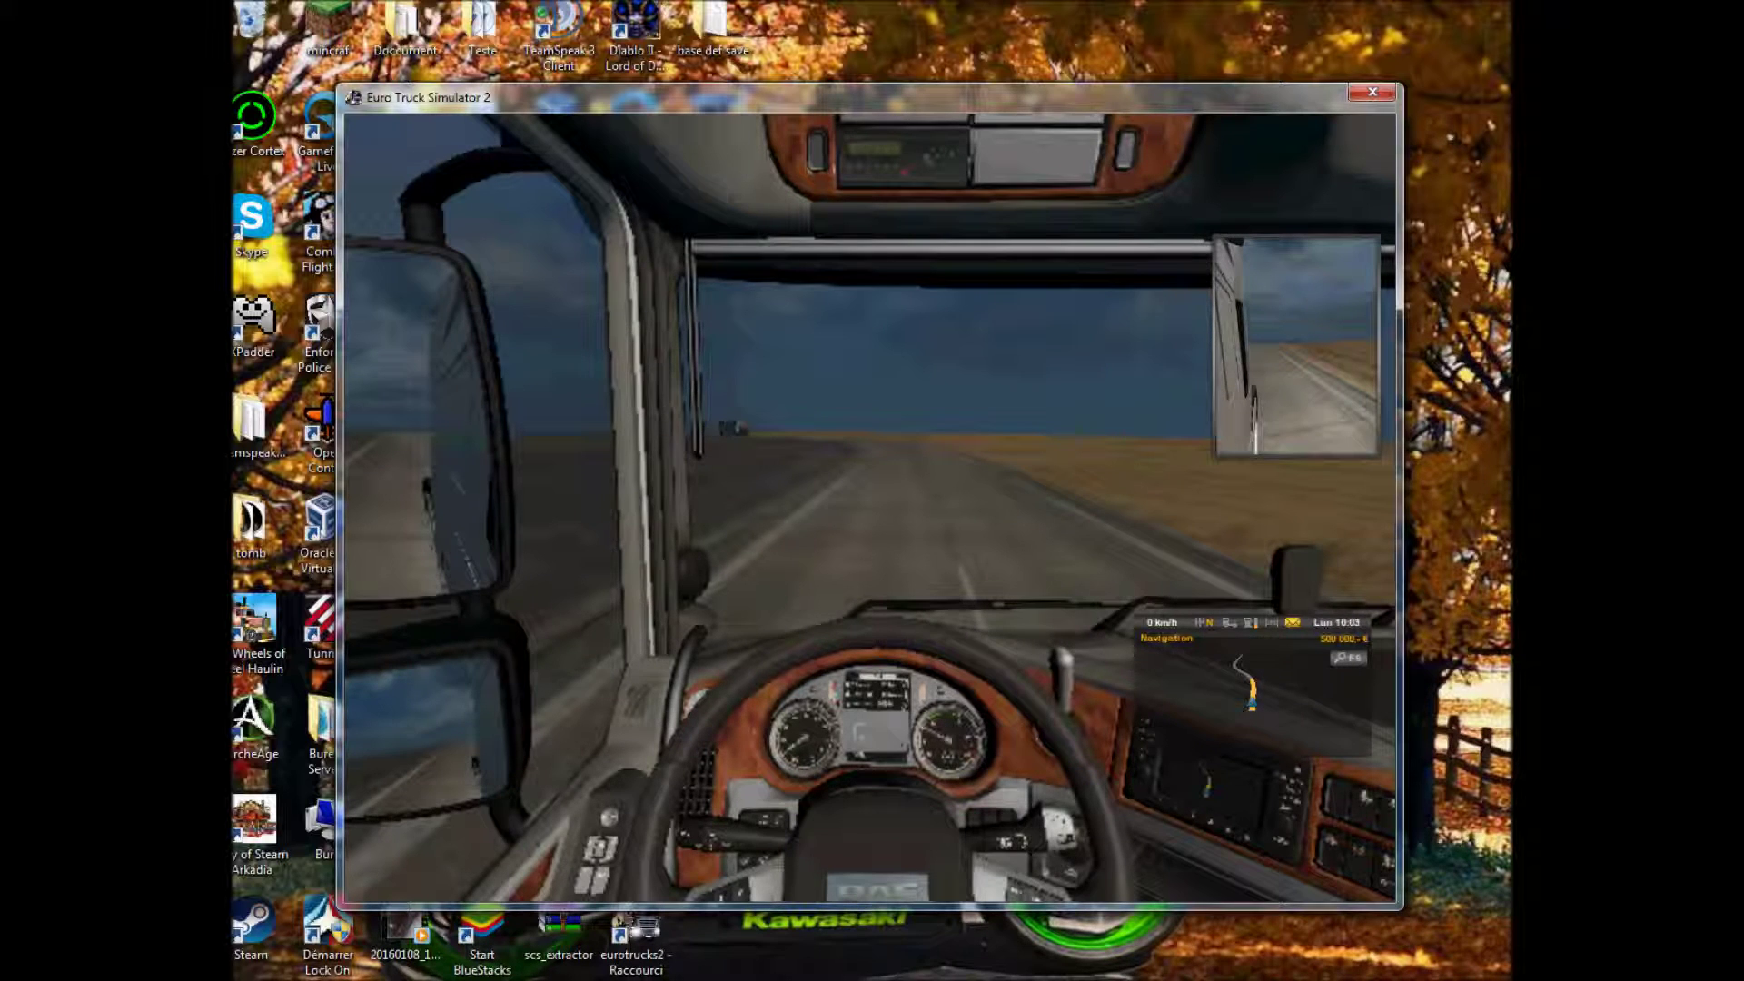
key("8")
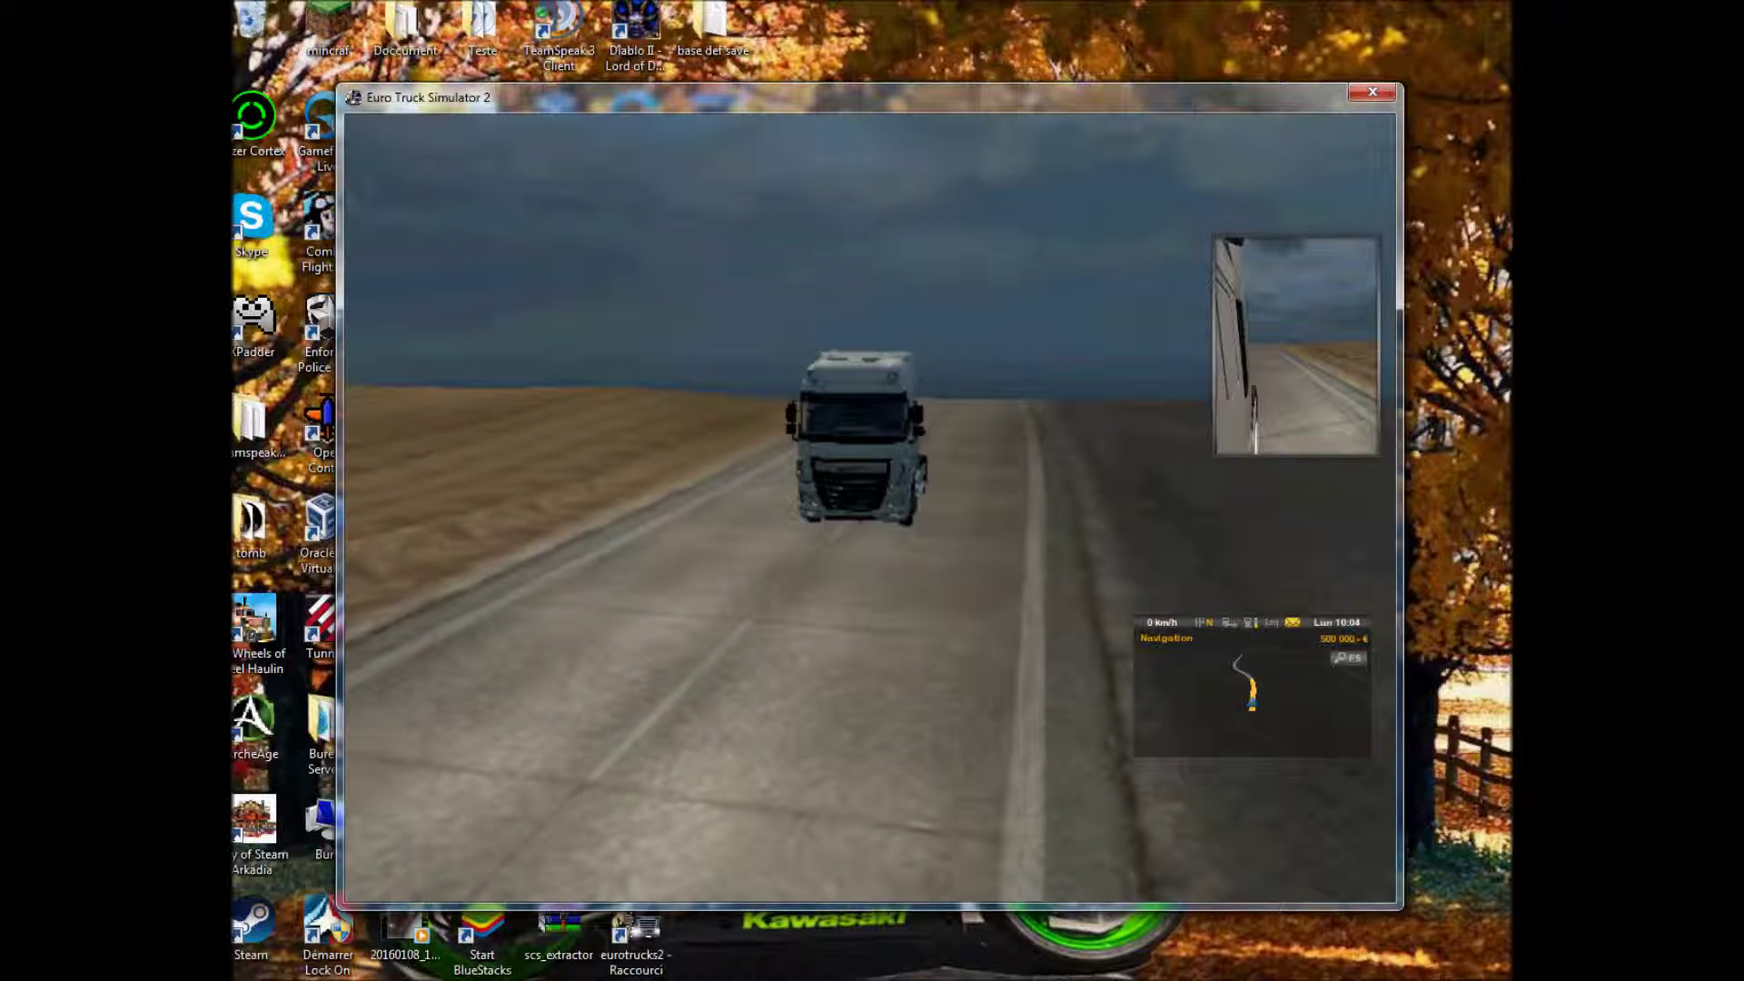
key("w")
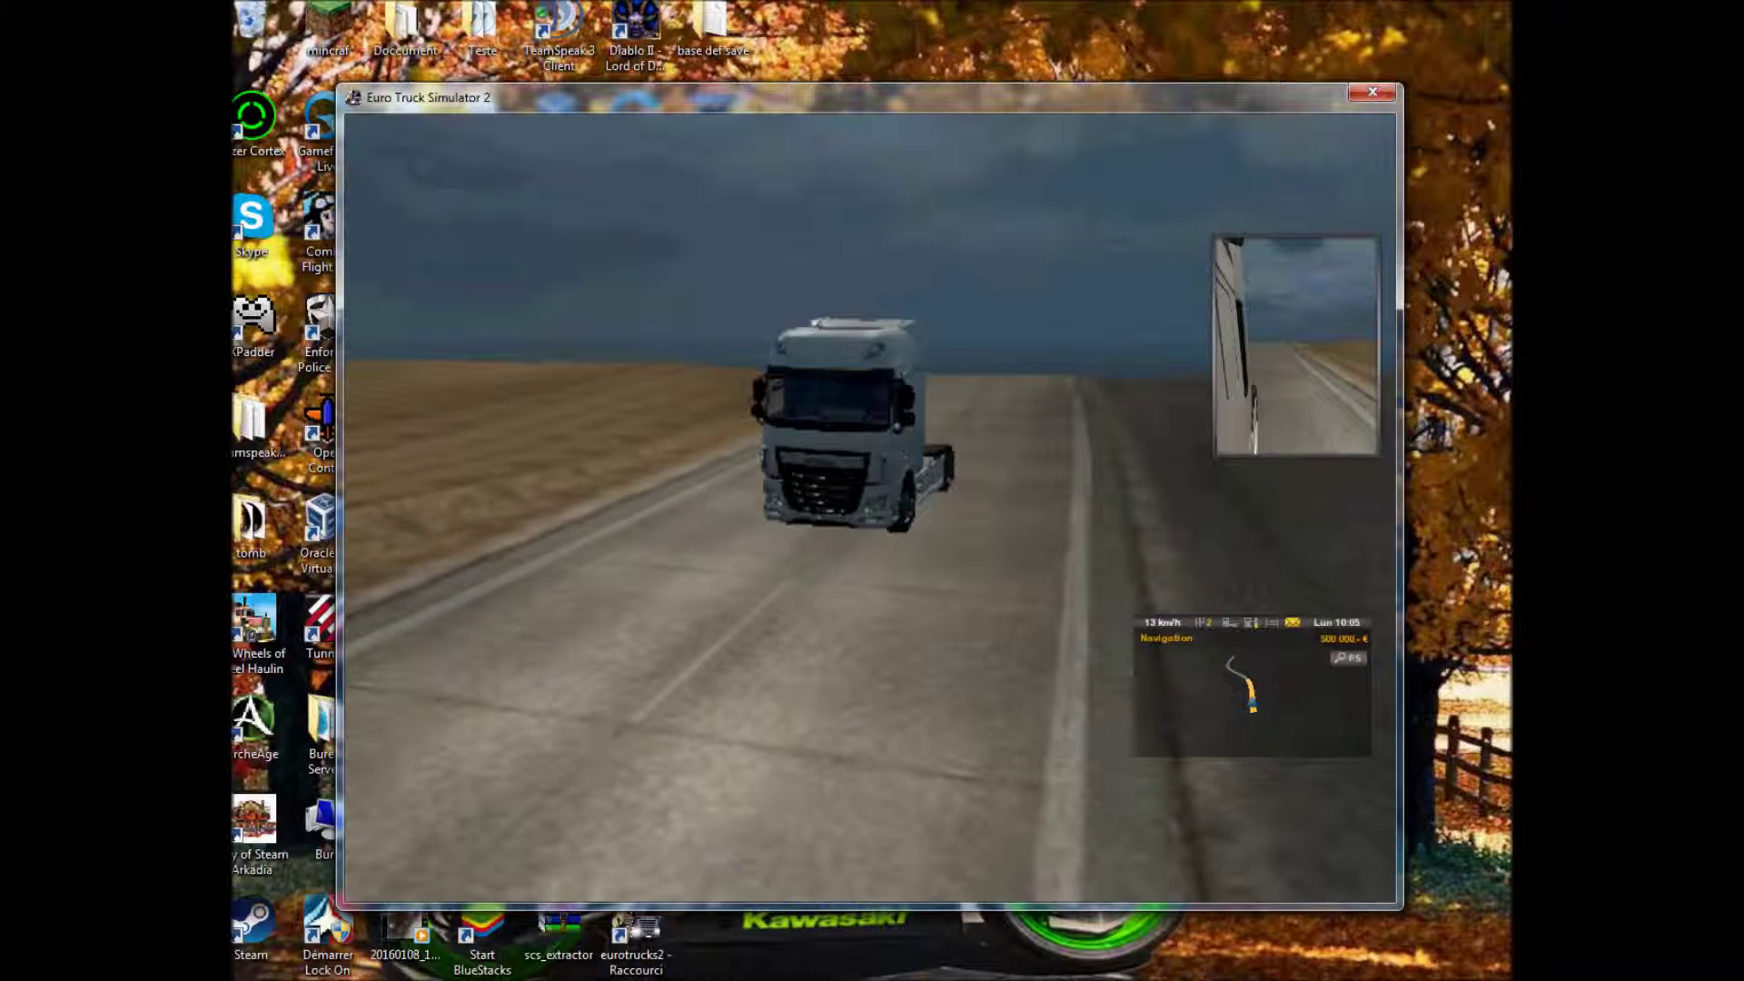
key("w")
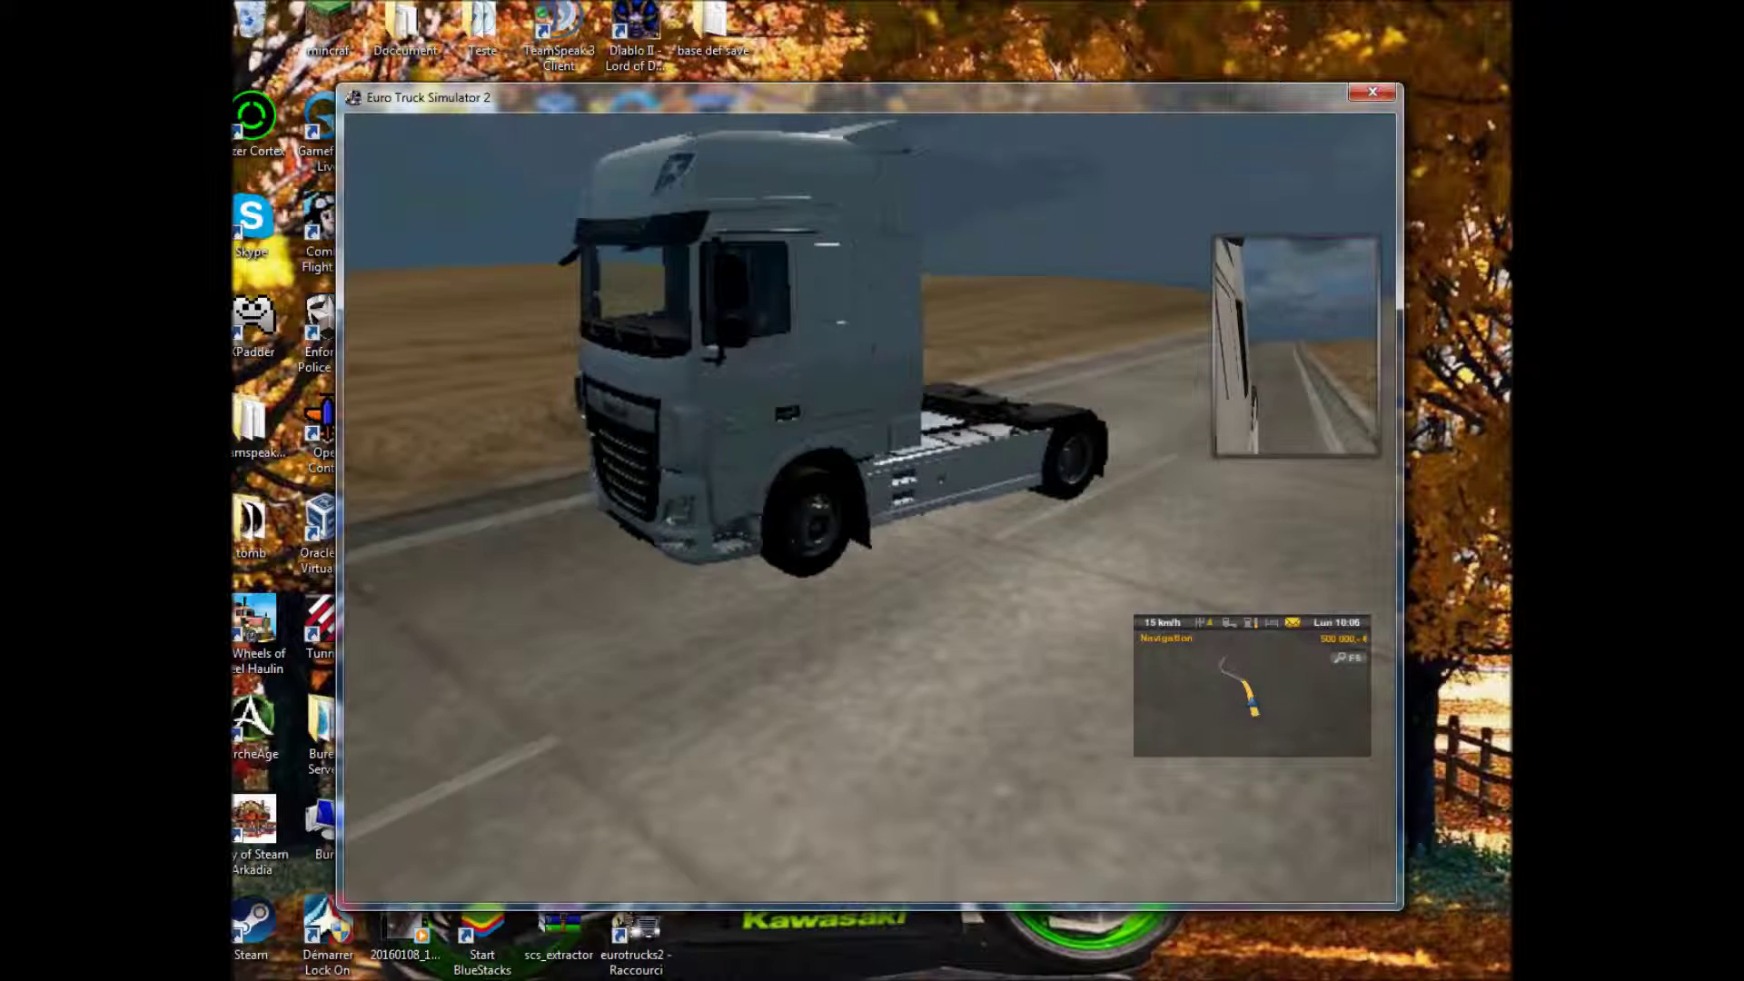
key("w")
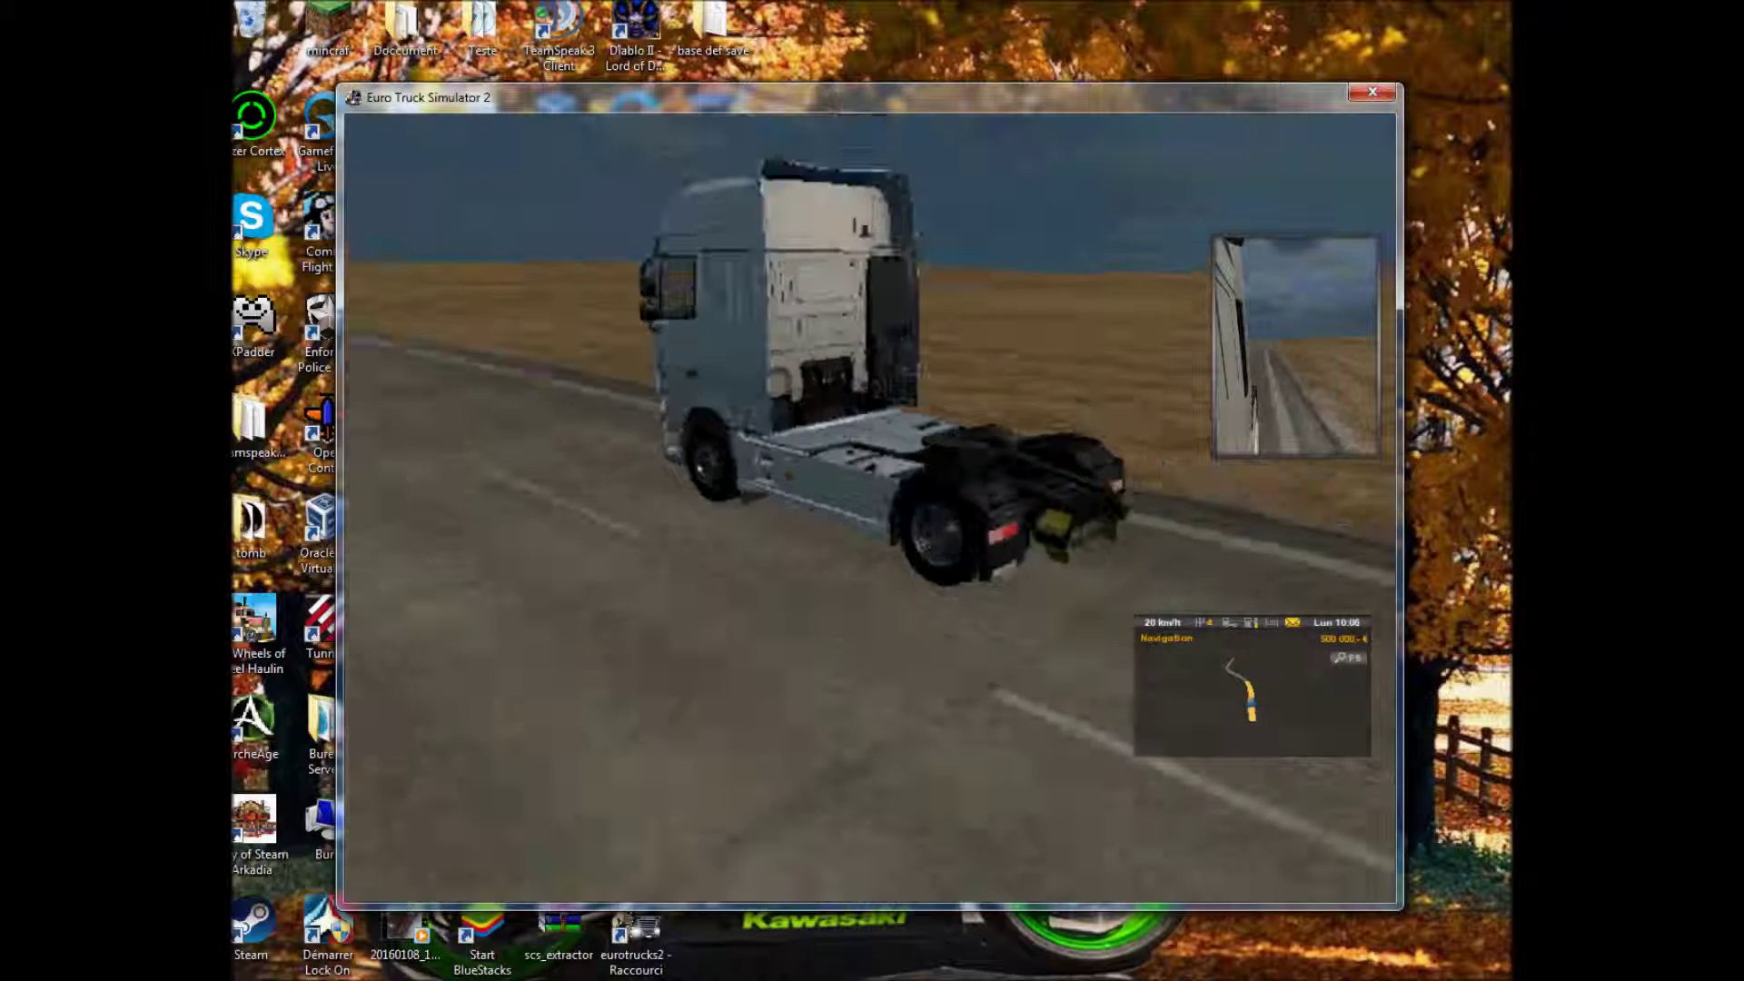
key("w")
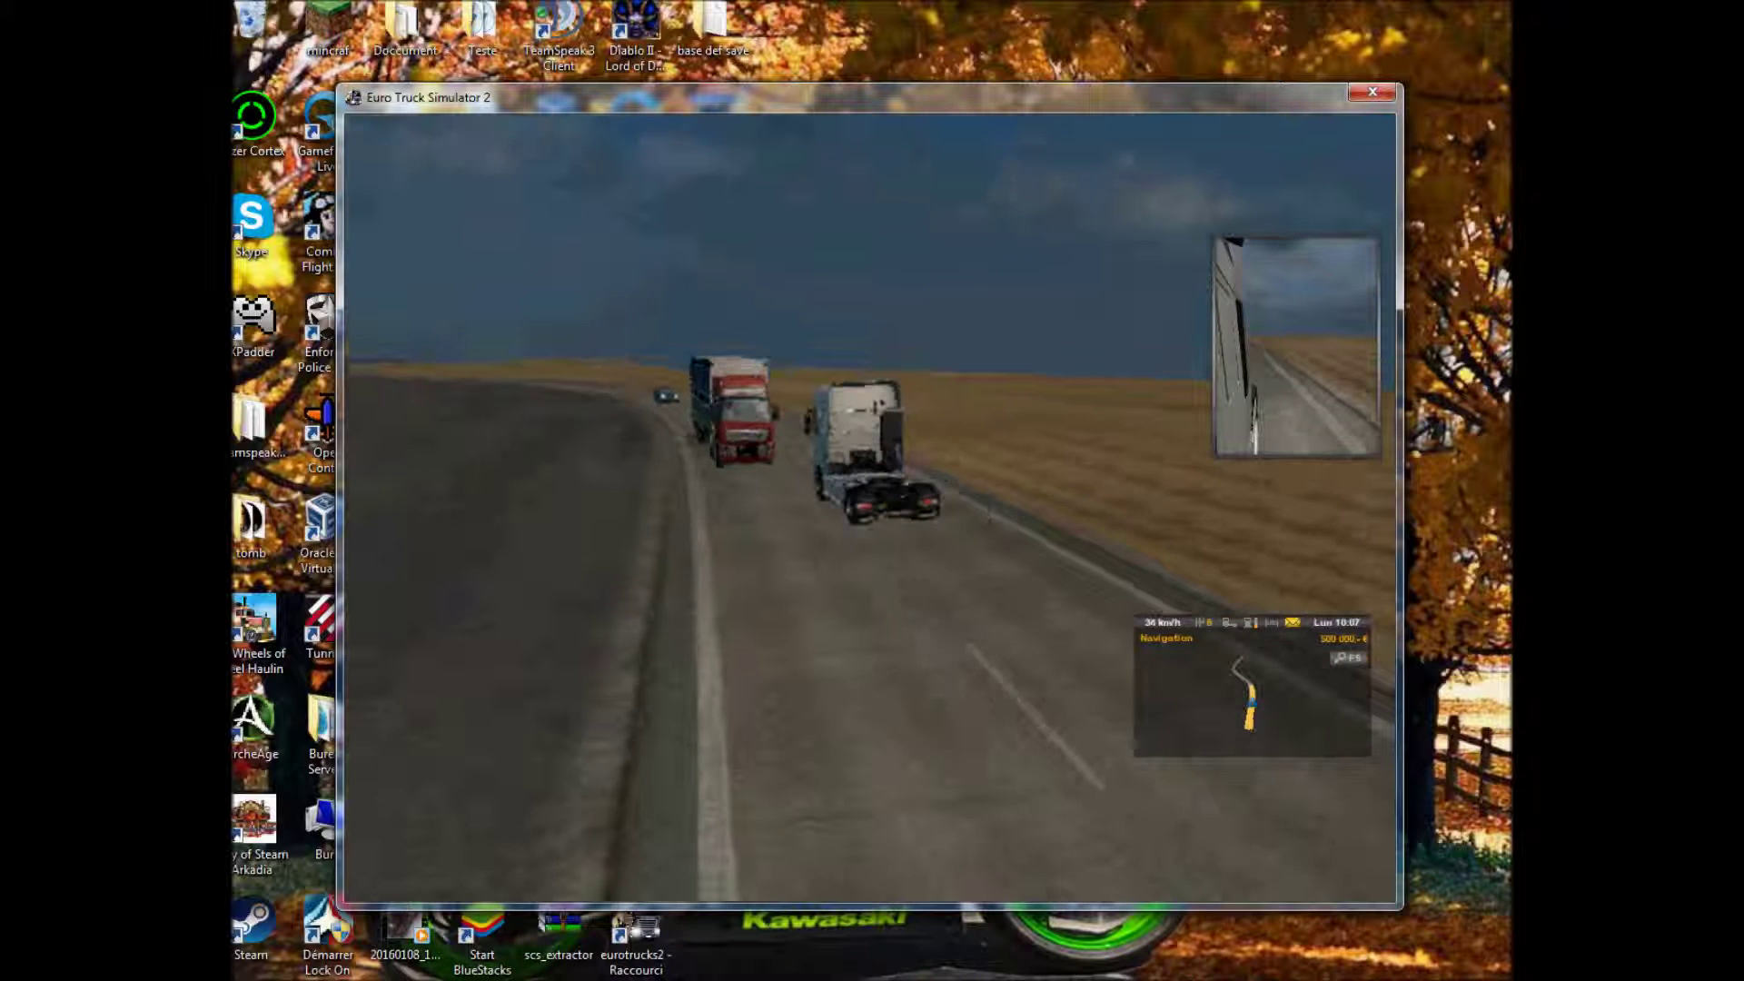